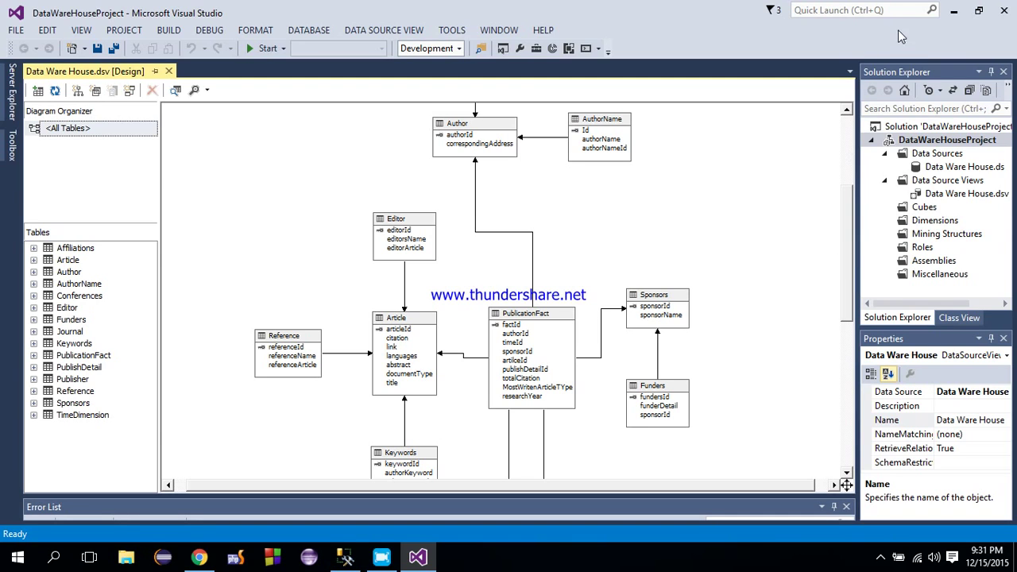
Switch to SQL Server Management Studio and disconnect the default server instance from Object Explorer.
click(925, 142)
click(345, 557)
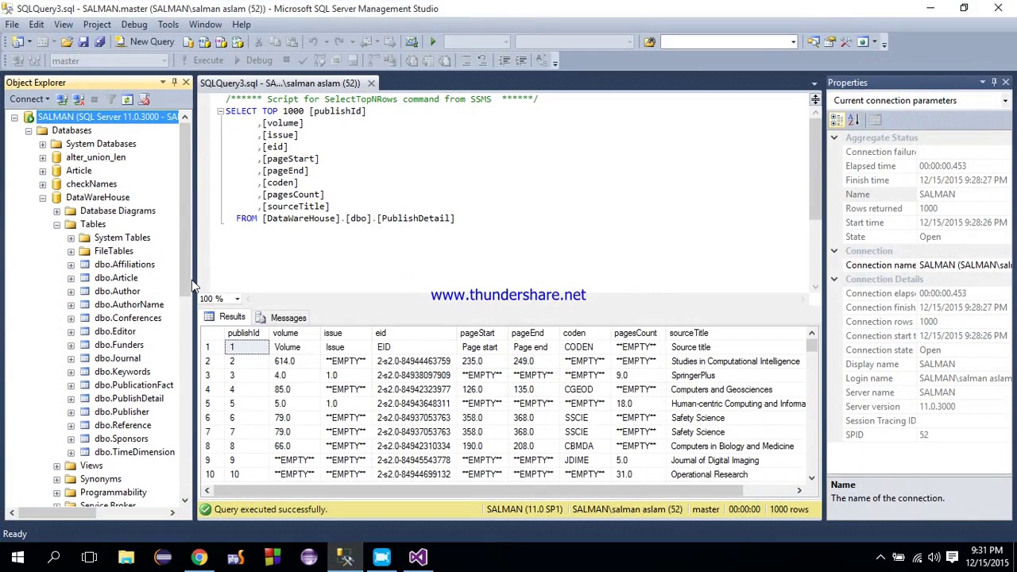
click(13, 27)
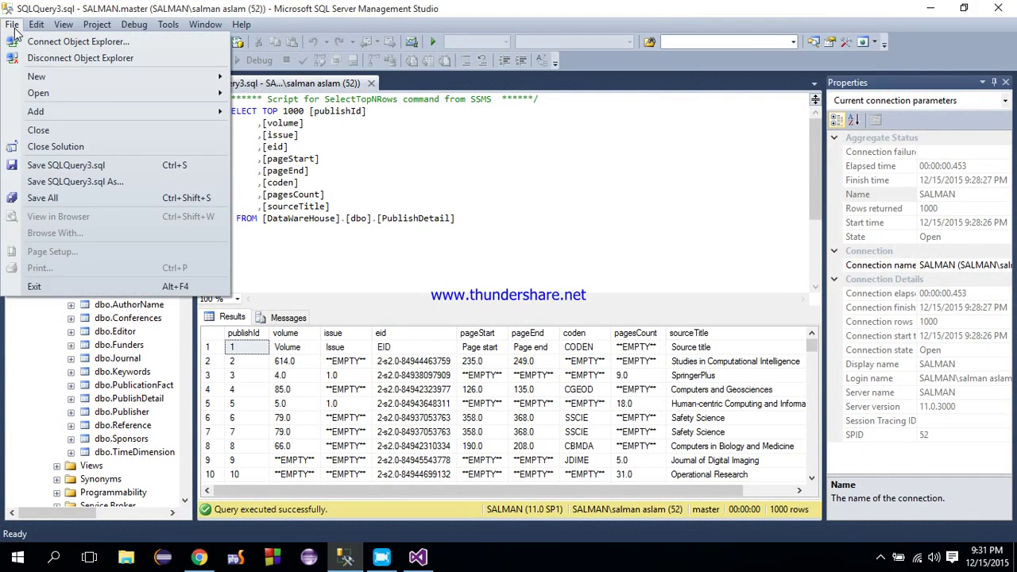
click(45, 54)
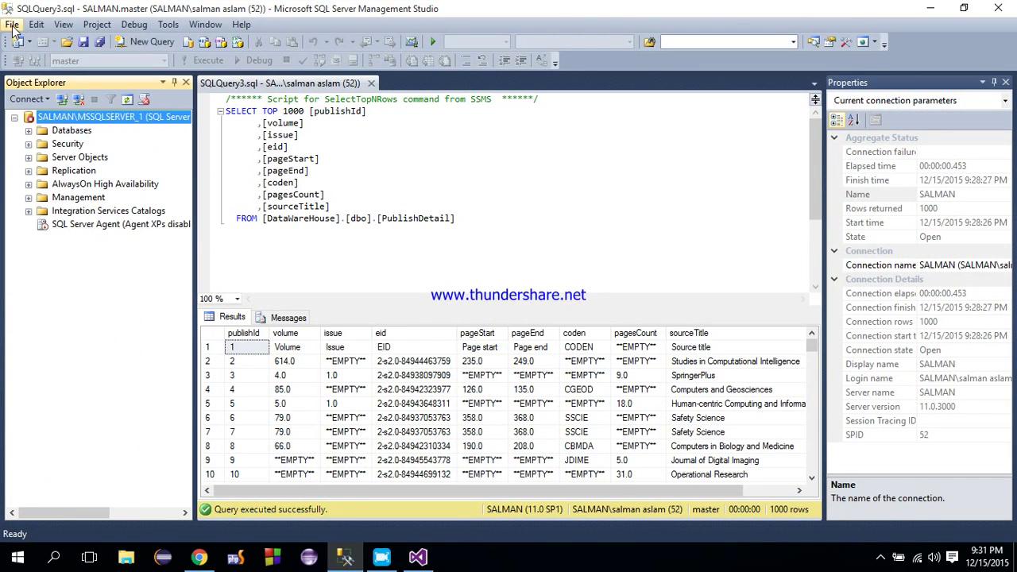
Start a new Database Engine connection, choose the MSSQLSERVER_1 instance as the server and copy its full server name.
click(12, 24)
click(36, 24)
click(12, 24)
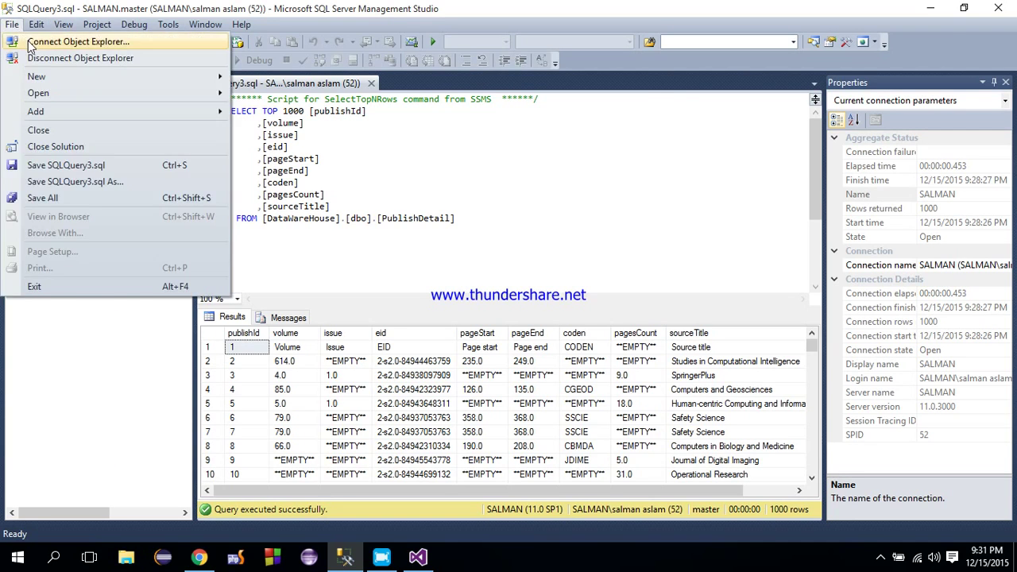
click(47, 42)
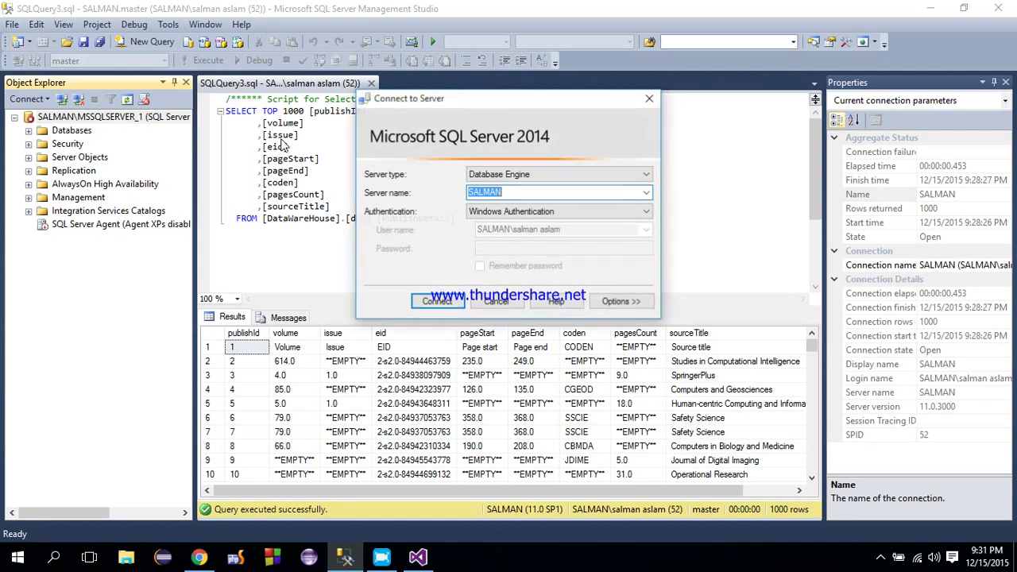
click(647, 192)
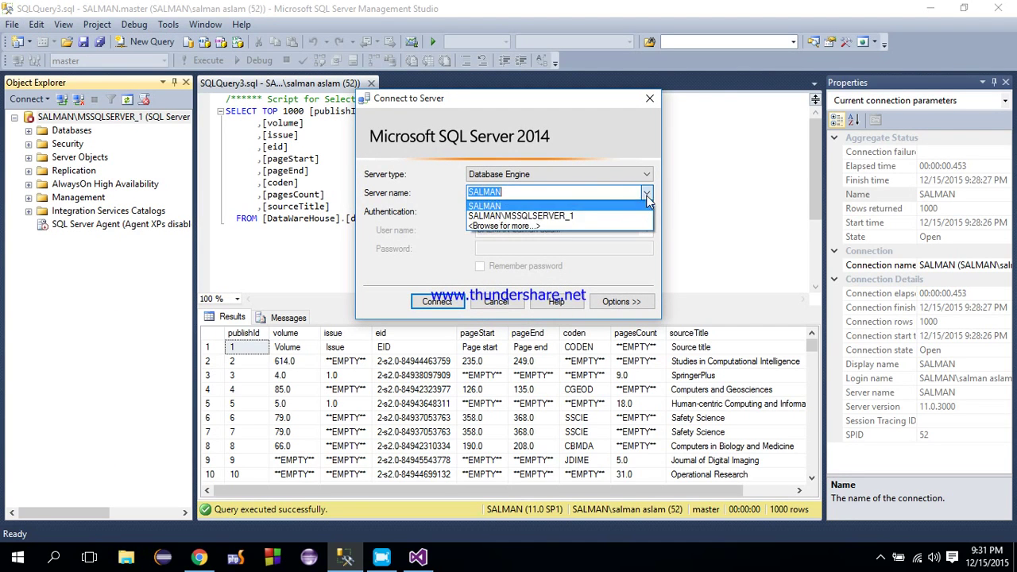
click(602, 216)
key(ctrl+c)
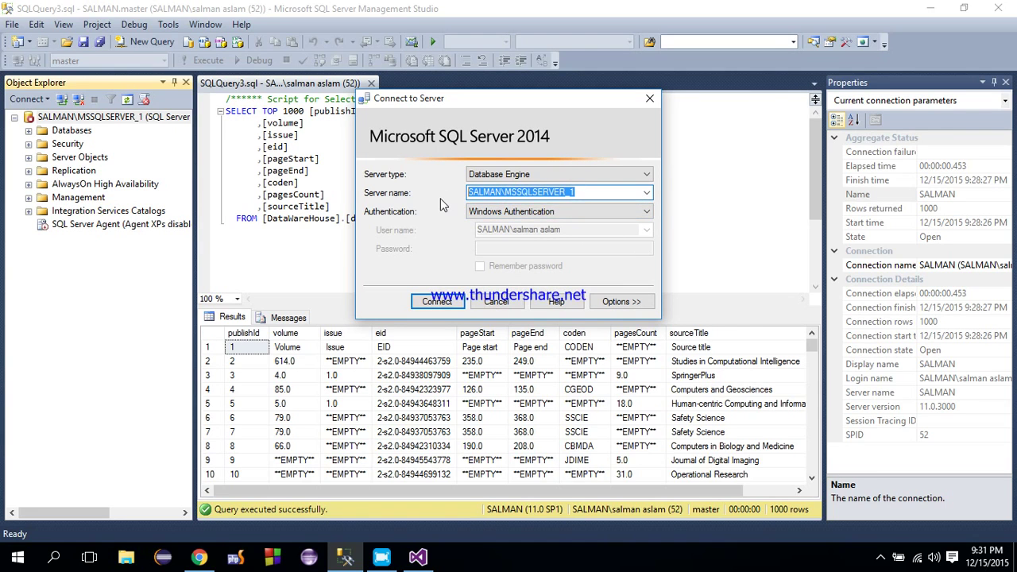
In Visual Studio, set the DataWareHouseProject deployment target server to the copied MSSQLSERVER_1 server name and accept the project properties.
key(alt+Tab)
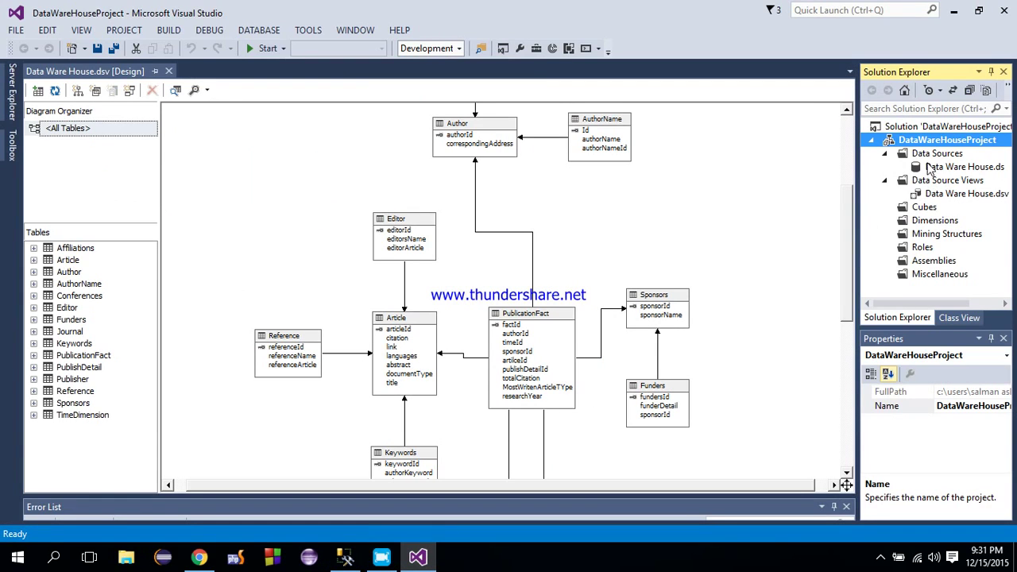
right_click(913, 143)
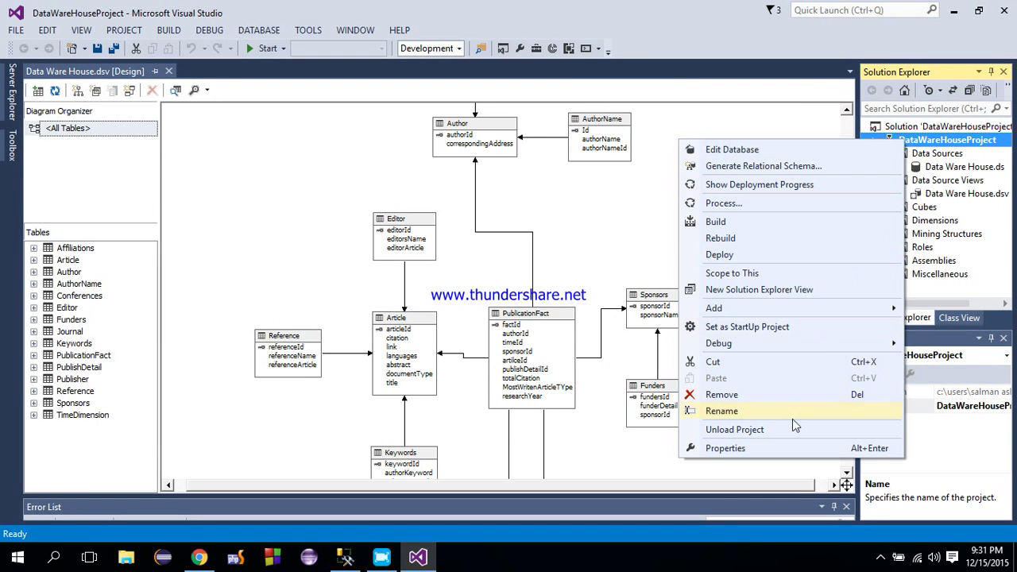
click(777, 452)
click(362, 194)
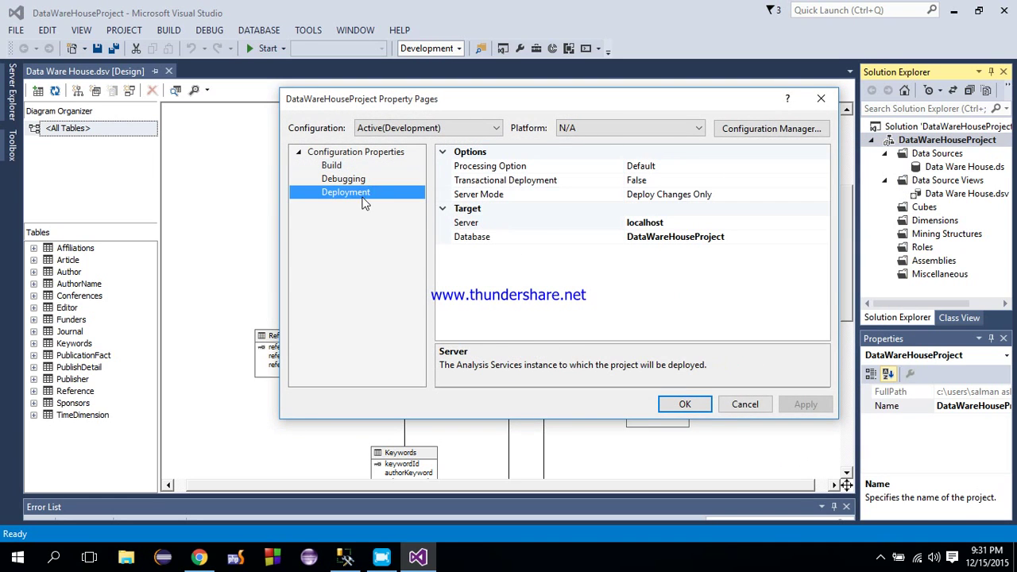
click(652, 223)
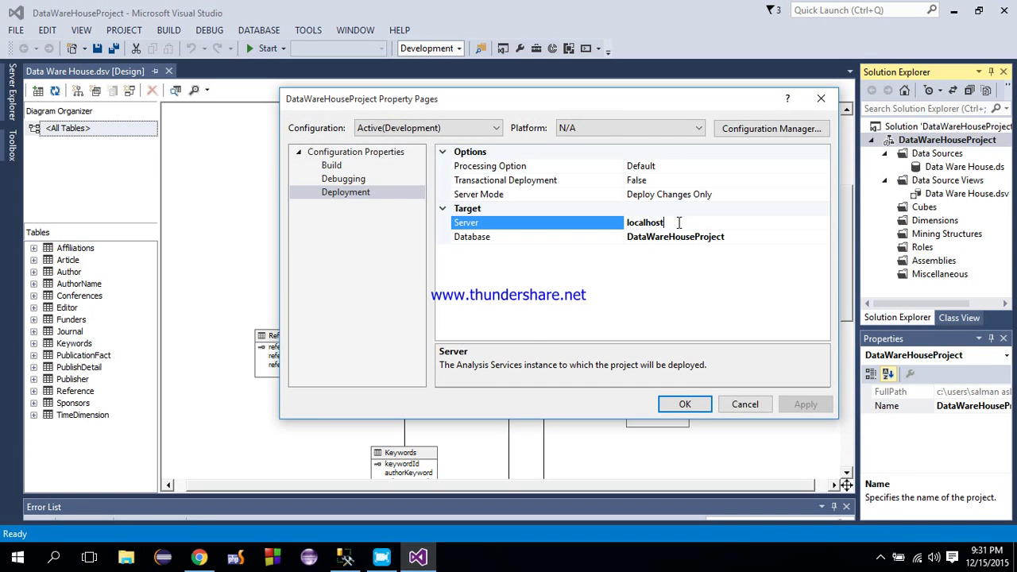
double_click(679, 222)
key(BackSpace)
key(ctrl+v)
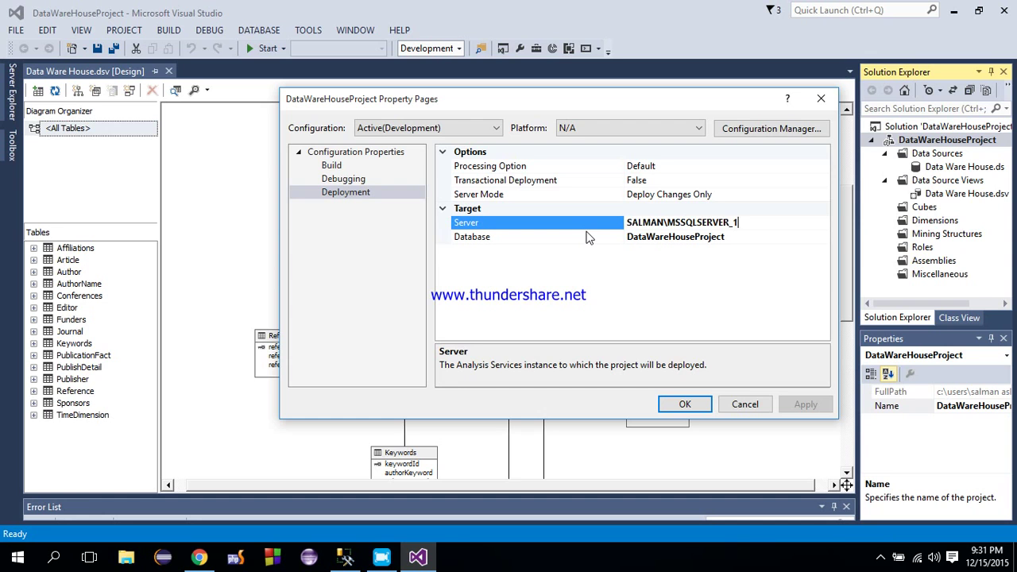
click(694, 404)
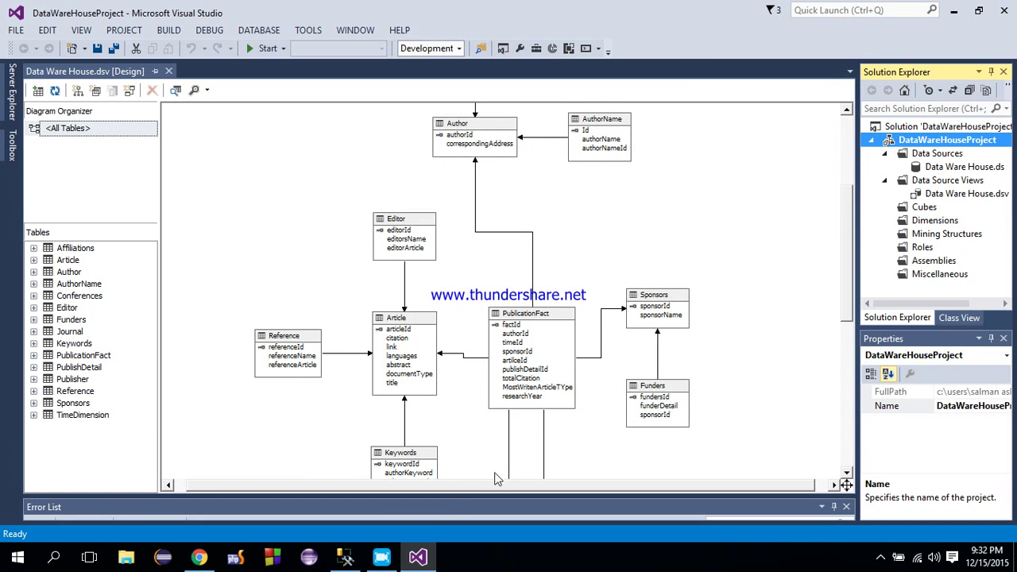
Search Windows for "sql" and open SQL Server 2014 Configuration Manager.
click(54, 556)
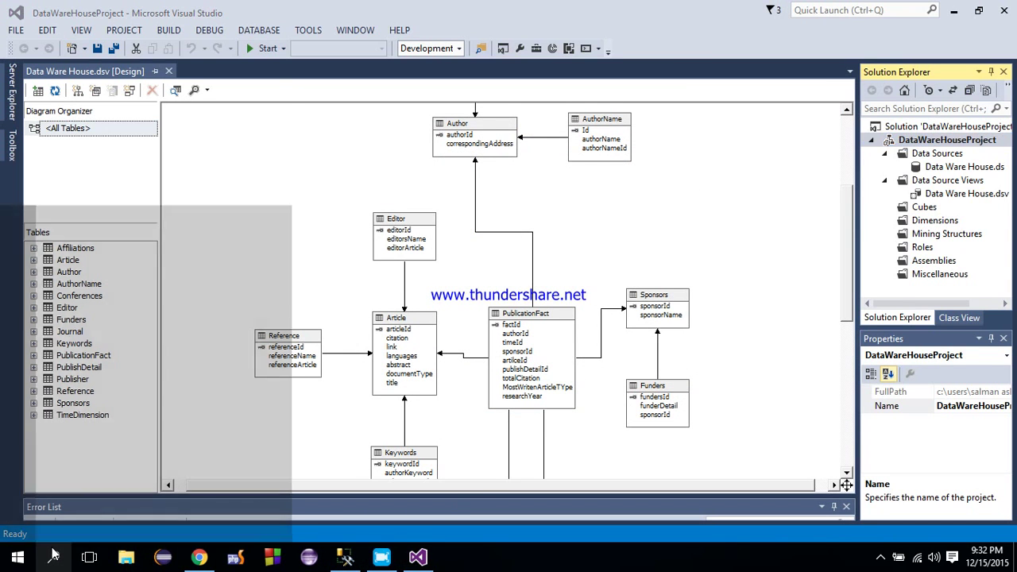
text(sql)
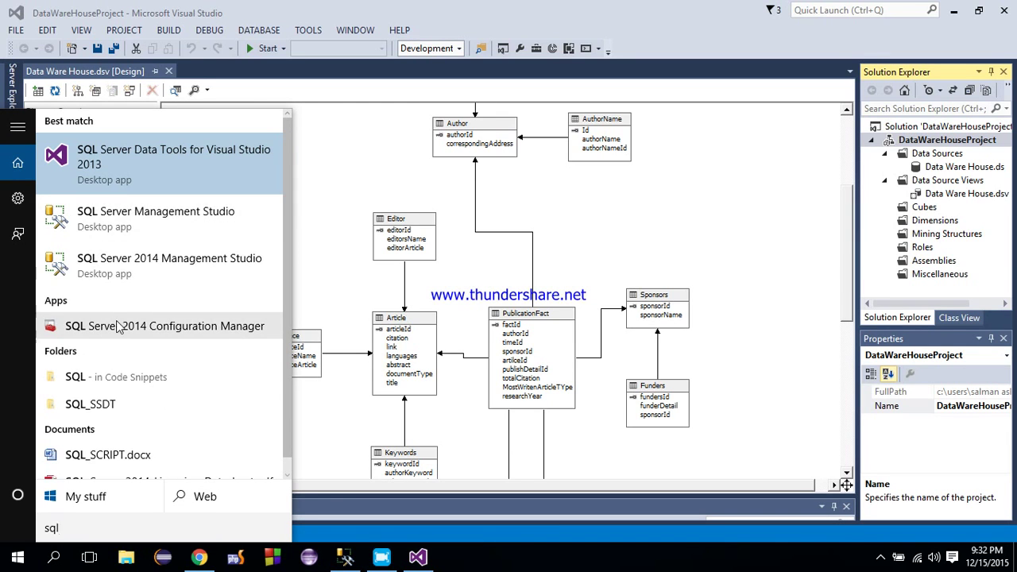
click(117, 325)
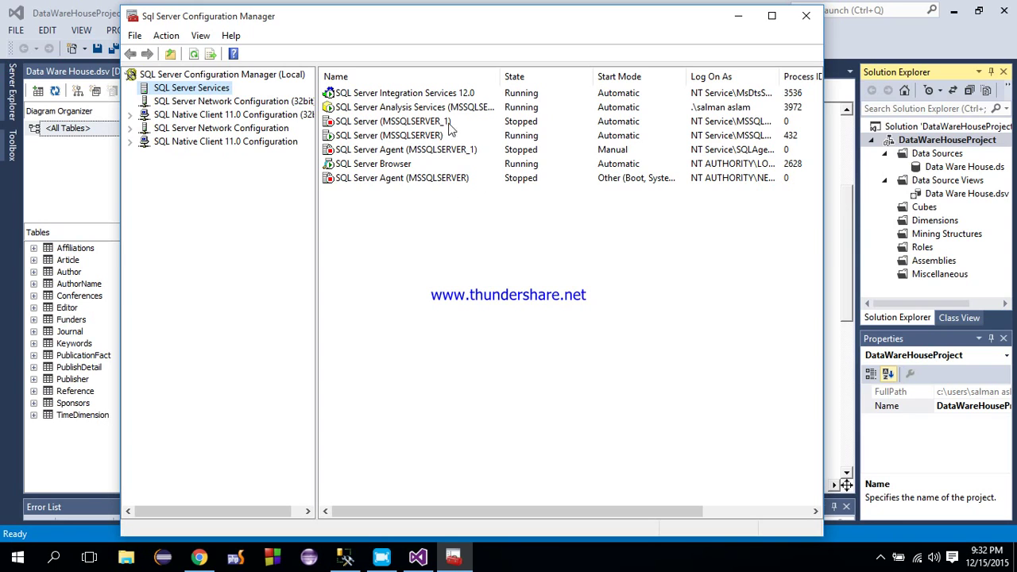
Check the instances listed under SQL Server Network Configuration and the states of the two SQL Server engine services.
click(204, 128)
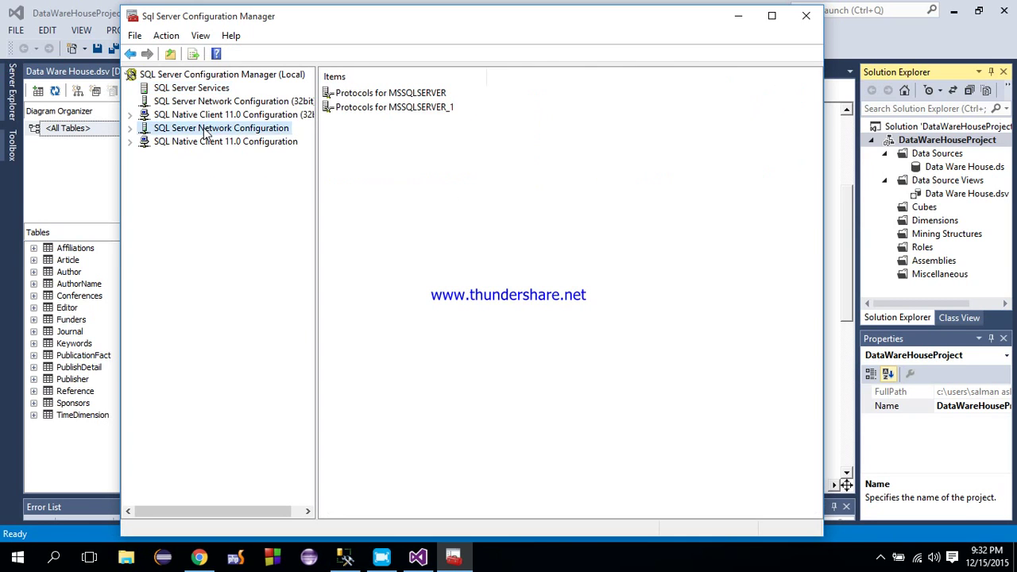
click(409, 107)
click(404, 92)
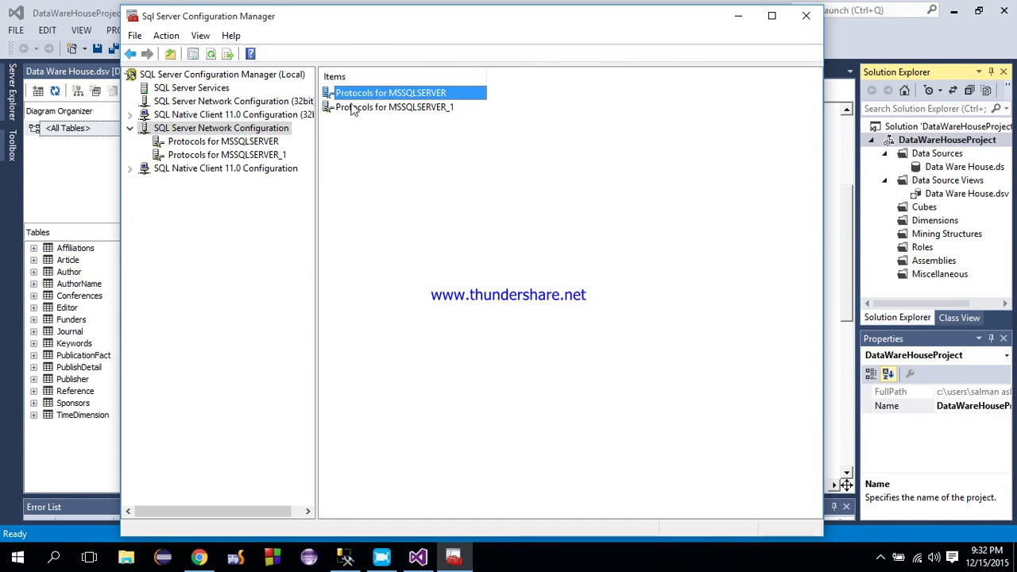
click(189, 89)
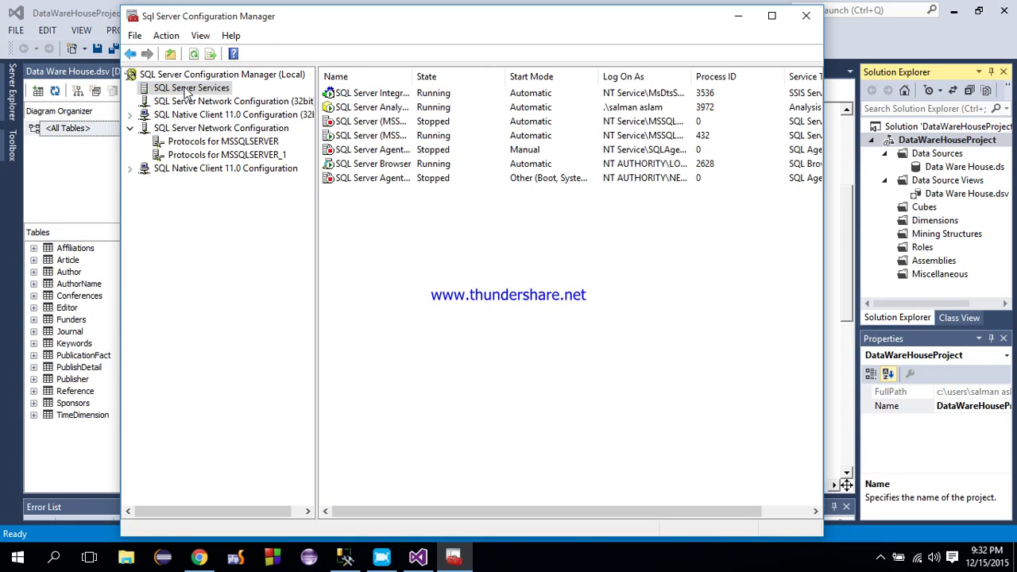
click(440, 125)
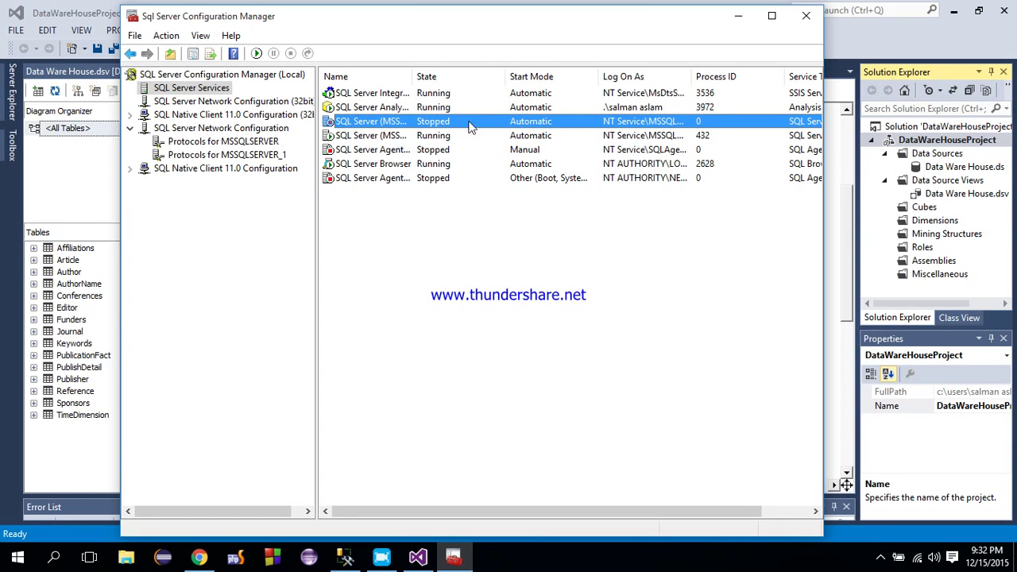
click(440, 138)
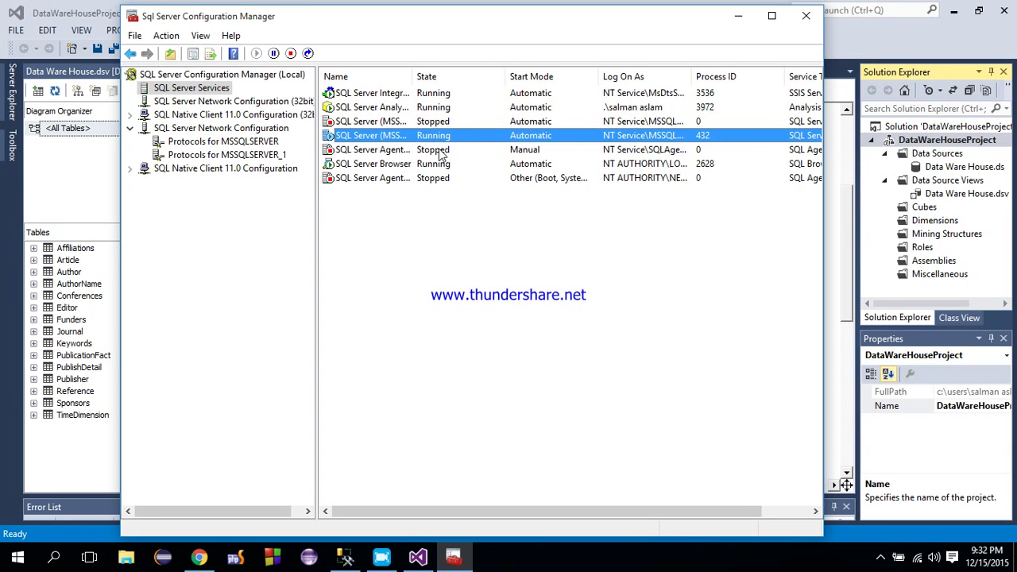
Maximize the Configuration Manager window and widen the Name column so the service names are readable.
drag(413, 73, 455, 74)
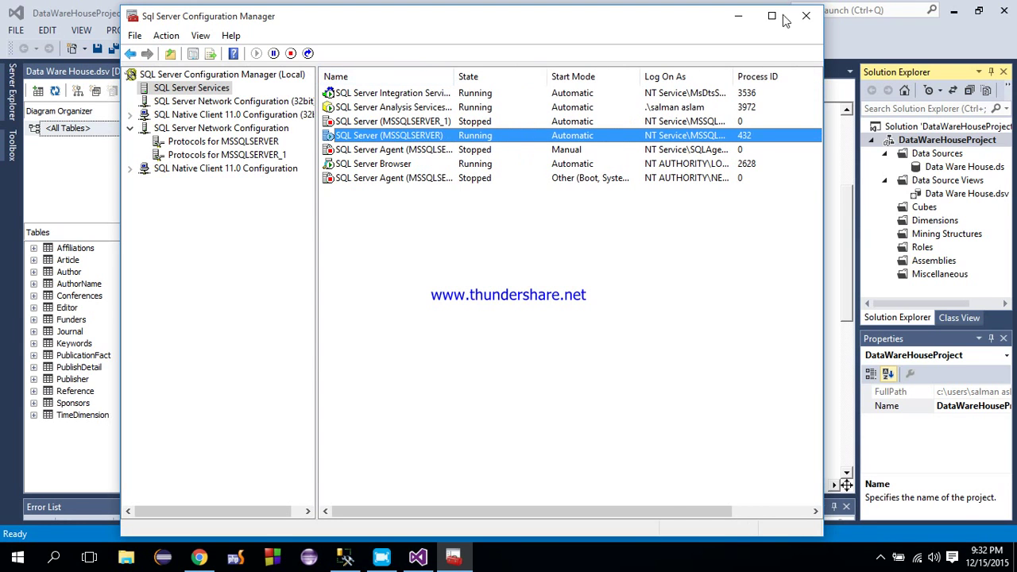
click(772, 16)
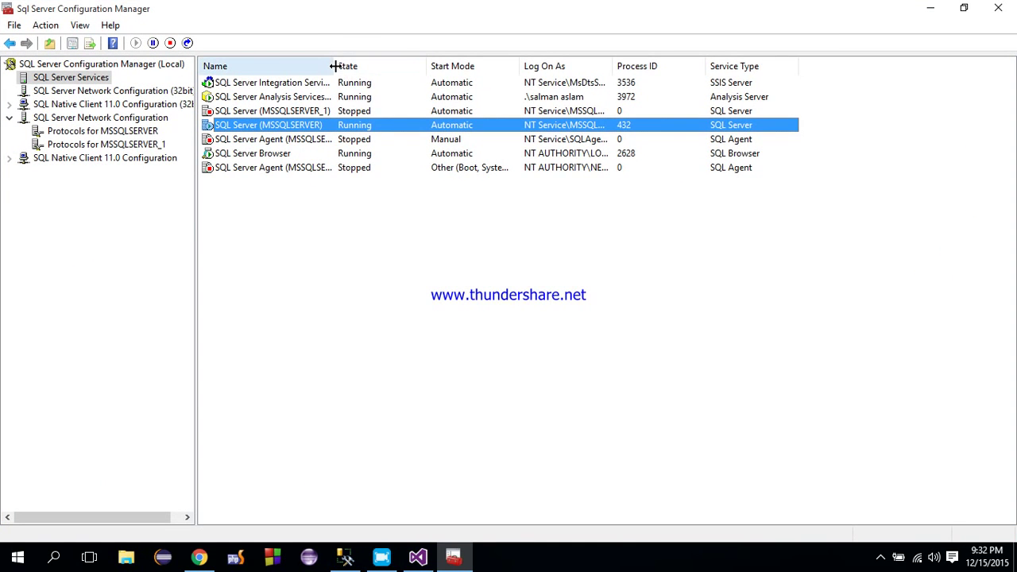
drag(335, 66, 387, 69)
Compare the states of the MSSQLSERVER and MSSQLSERVER_1 services and view the control options for SQL Server (MSSQLSERVER).
click(407, 141)
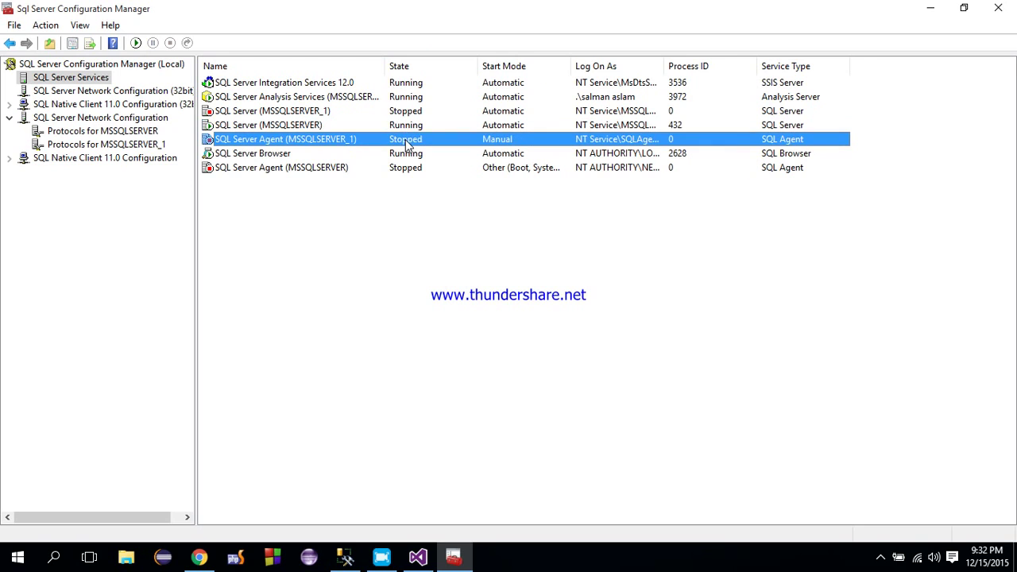
click(406, 124)
click(406, 112)
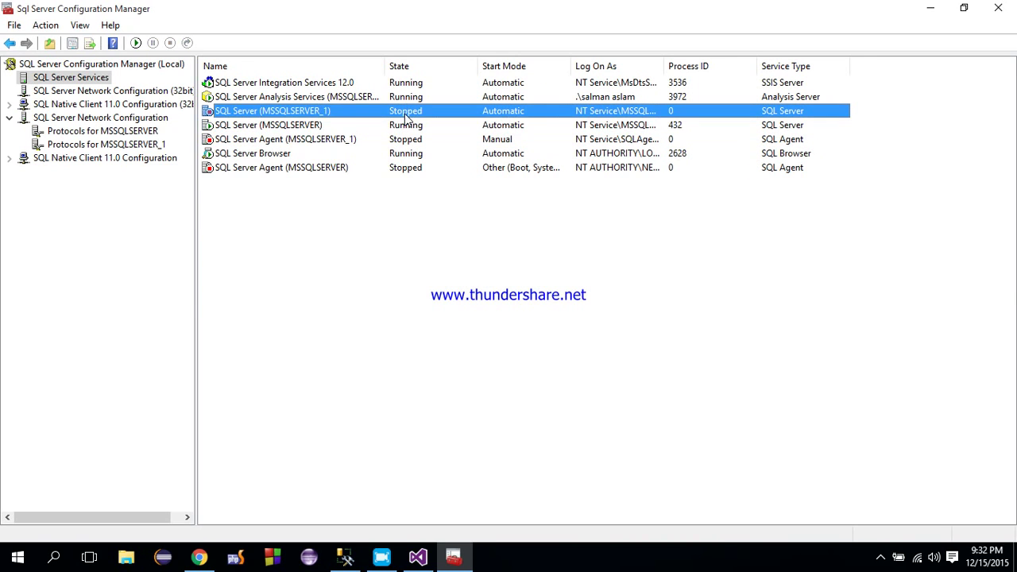
click(410, 127)
right_click(410, 125)
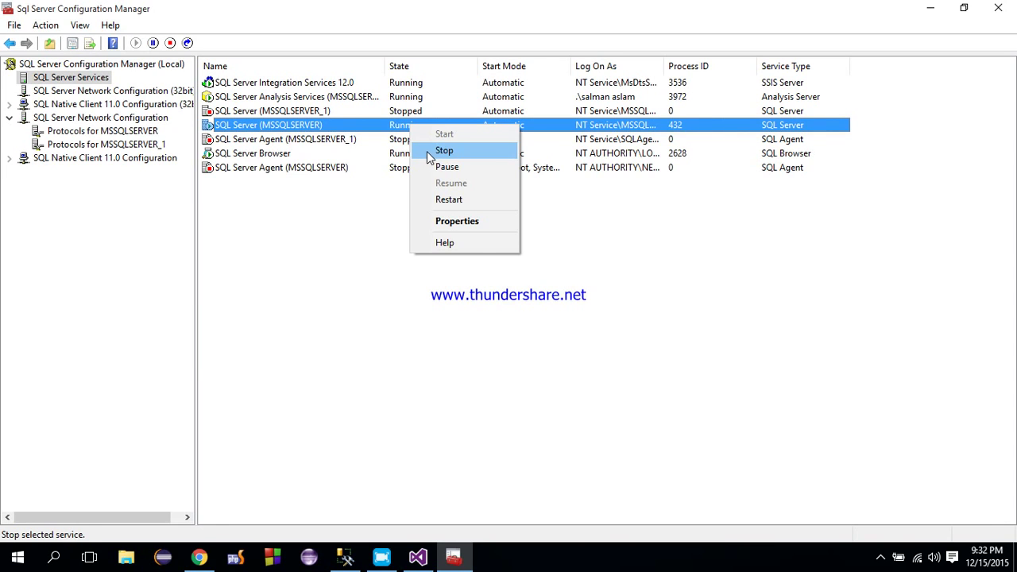
click(315, 226)
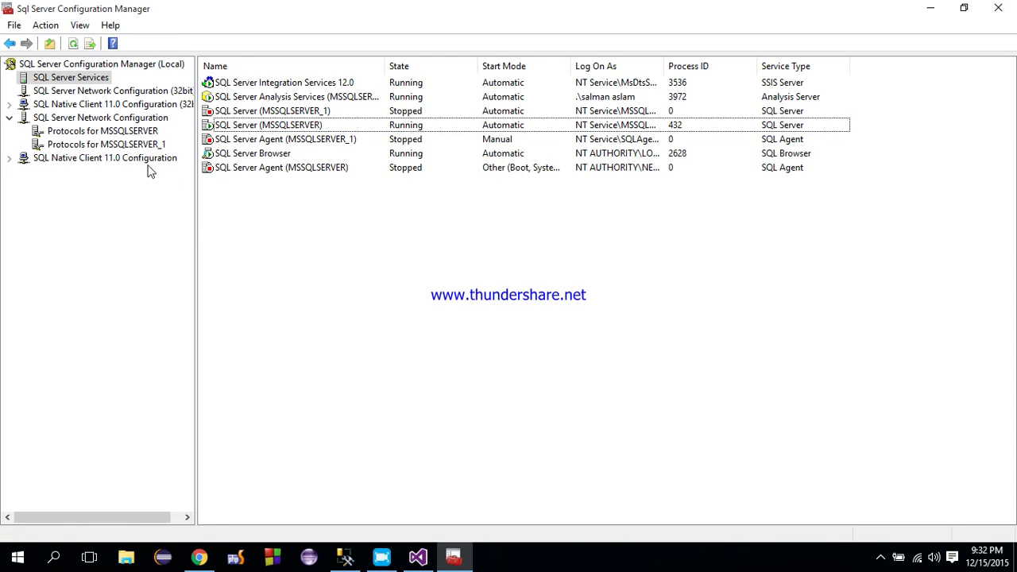
Review the TCP port settings for all IP addresses in the TCP/IP properties of the MSSQLSERVER protocols.
click(104, 133)
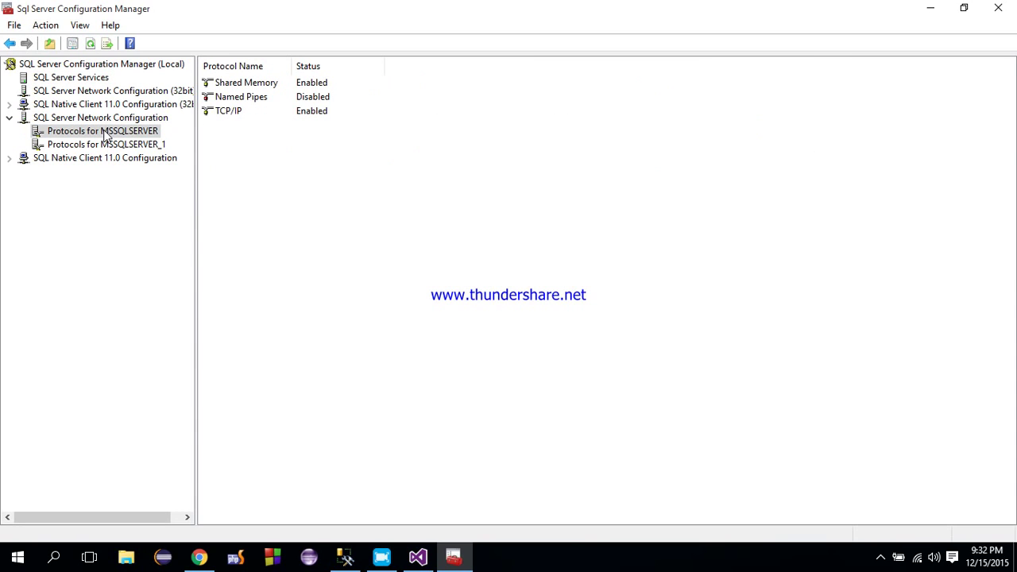
click(309, 118)
right_click(309, 119)
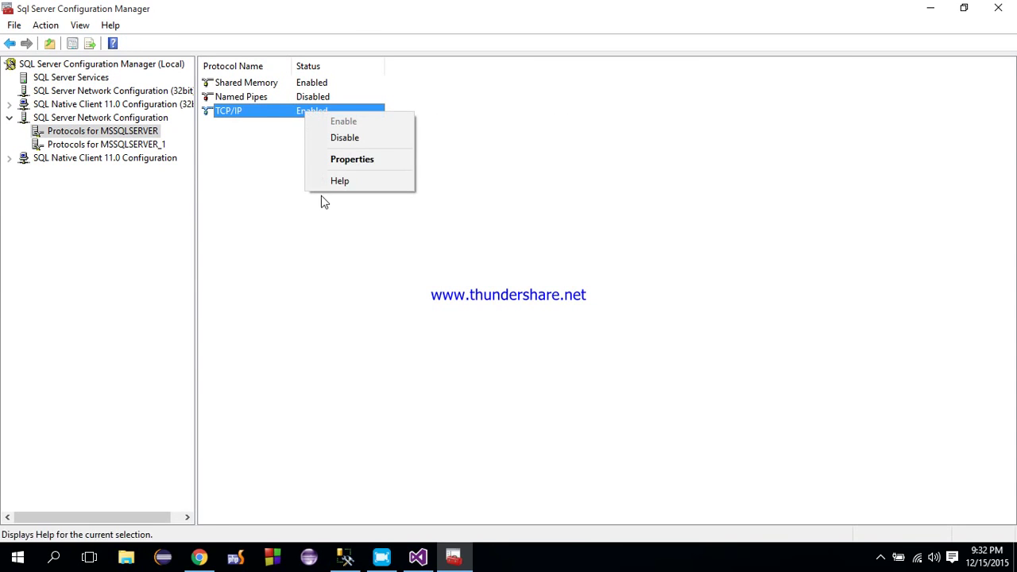
click(352, 159)
click(433, 130)
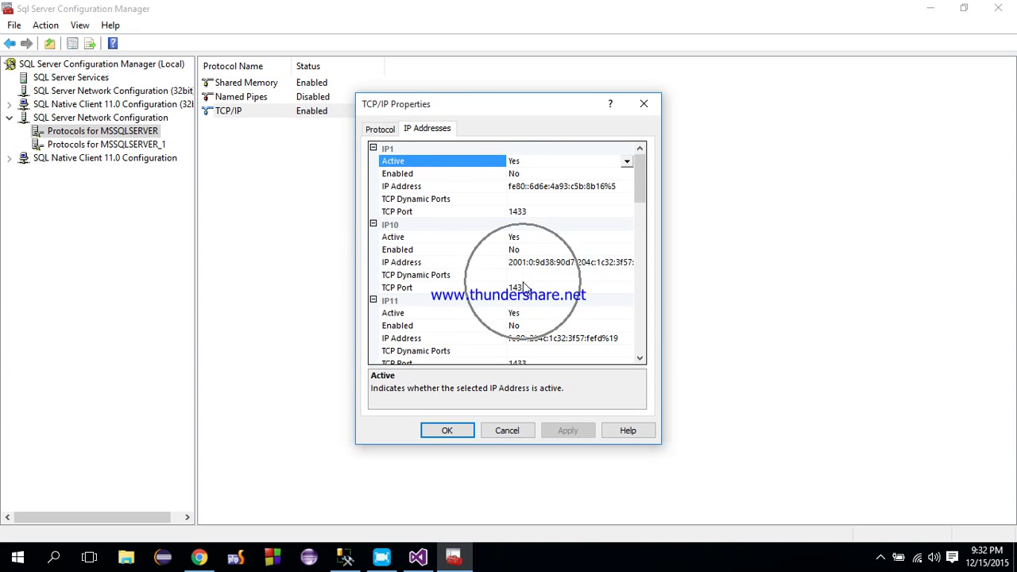
drag(641, 194, 641, 342)
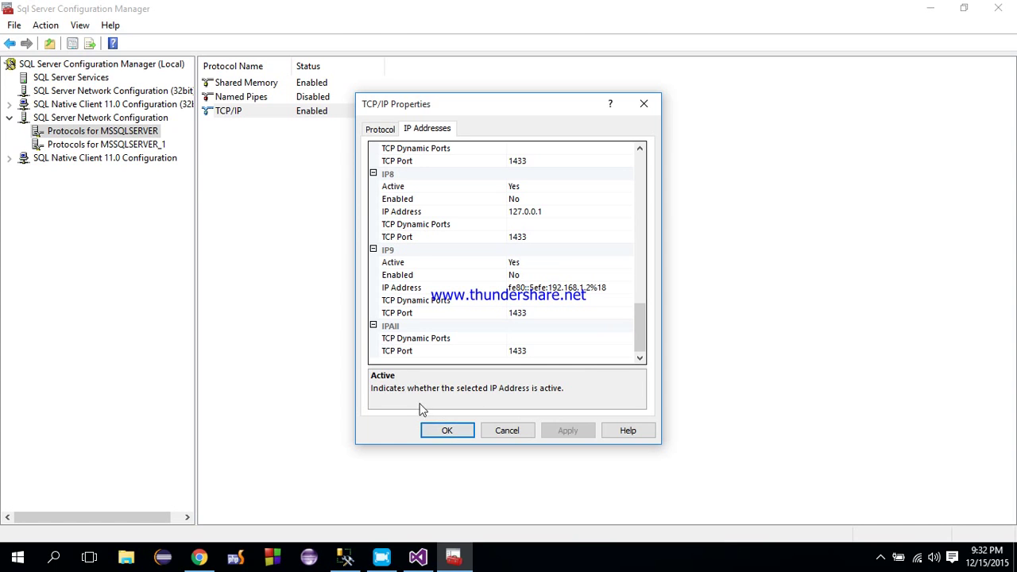
click(433, 433)
Disable the TCP/IP protocol for MSSQLSERVER and acknowledge the warning.
right_click(290, 113)
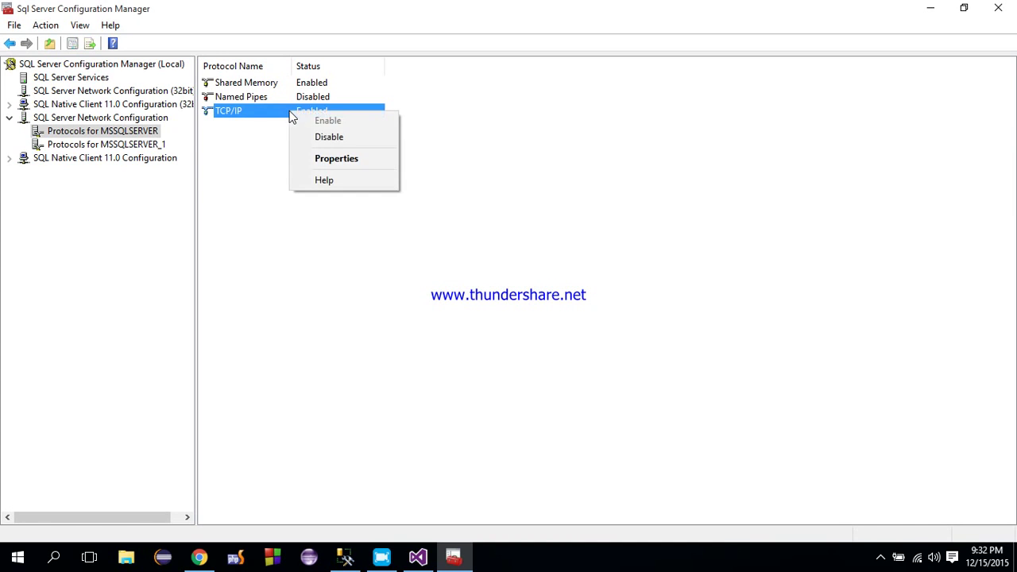
click(313, 136)
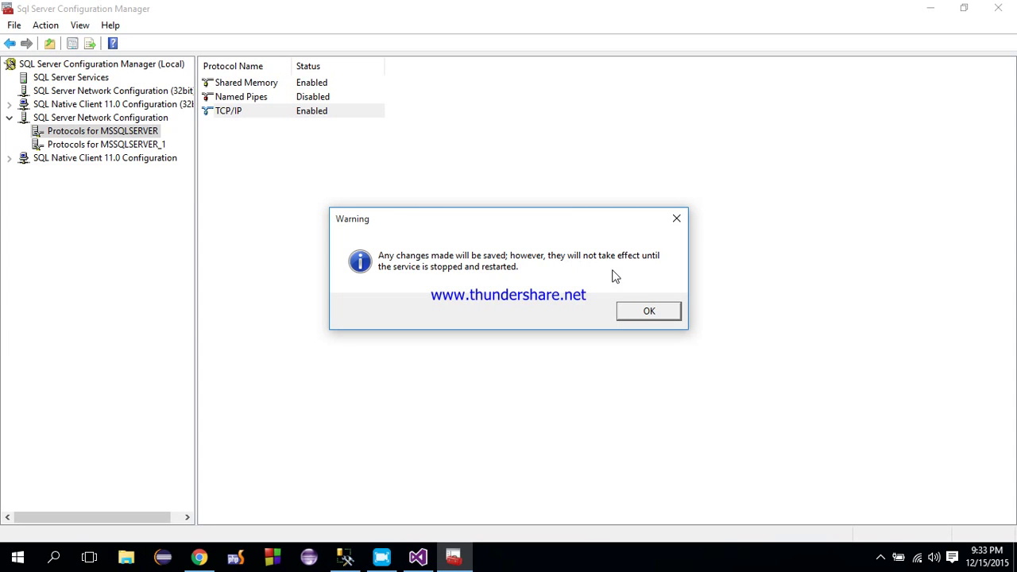
click(642, 314)
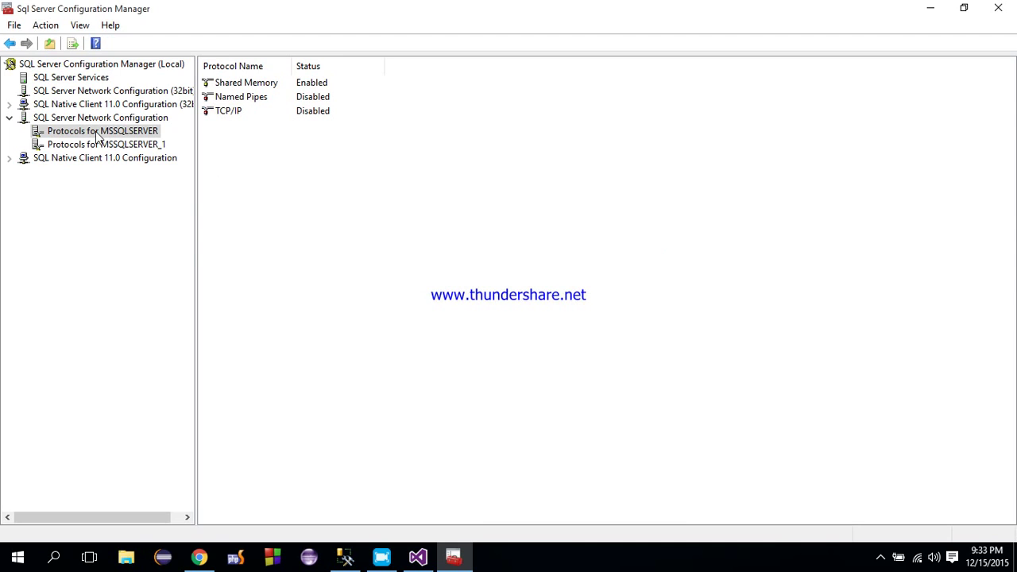
Stop the SQL Server (MSSQLSERVER) service in the list of SQL Server services.
click(76, 78)
click(405, 130)
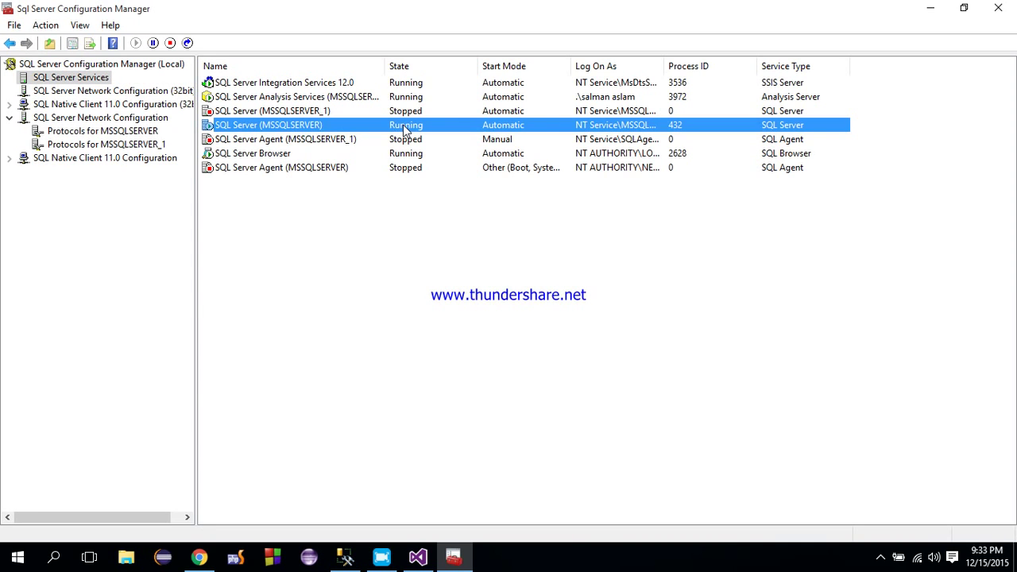
right_click(405, 129)
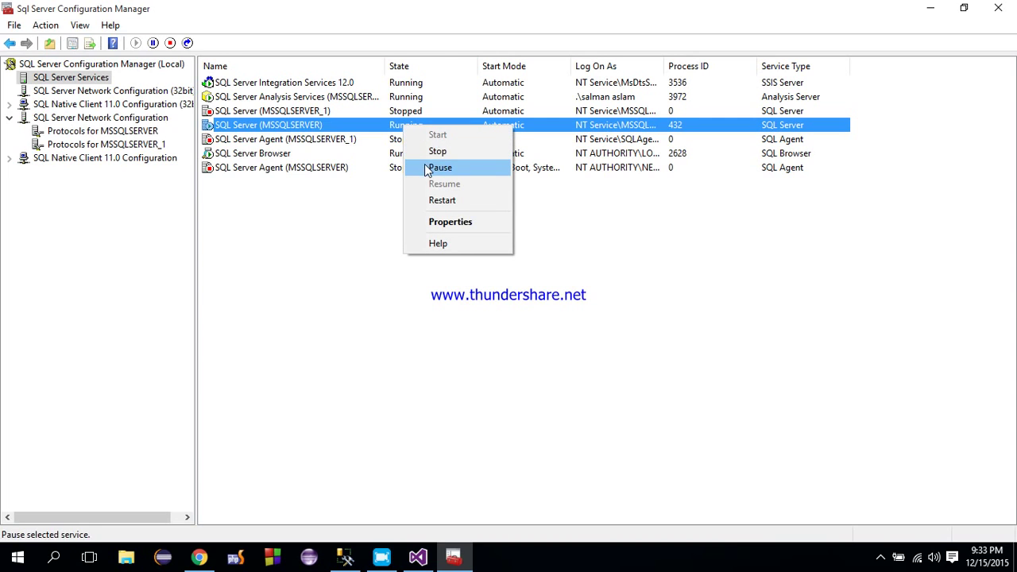
click(426, 152)
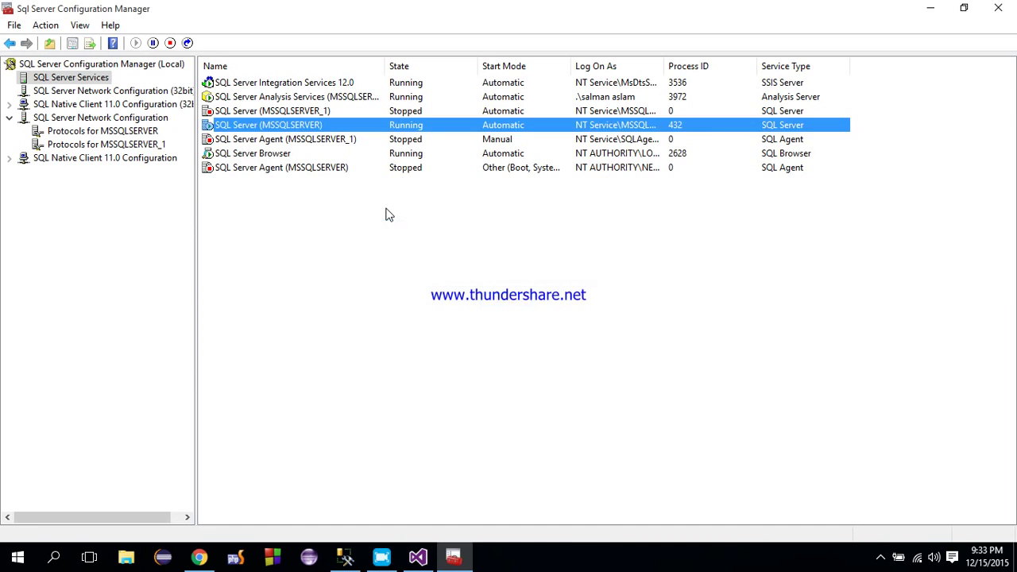
click(338, 113)
right_click(404, 112)
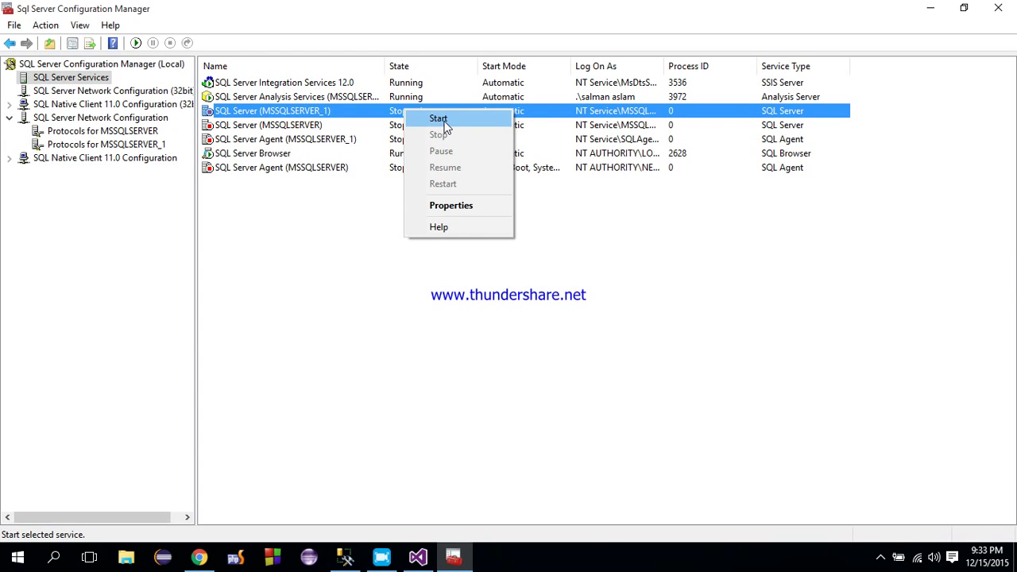
click(147, 203)
Enable the TCP/IP protocol for MSSQLSERVER_1 and acknowledge the restart warning.
click(131, 145)
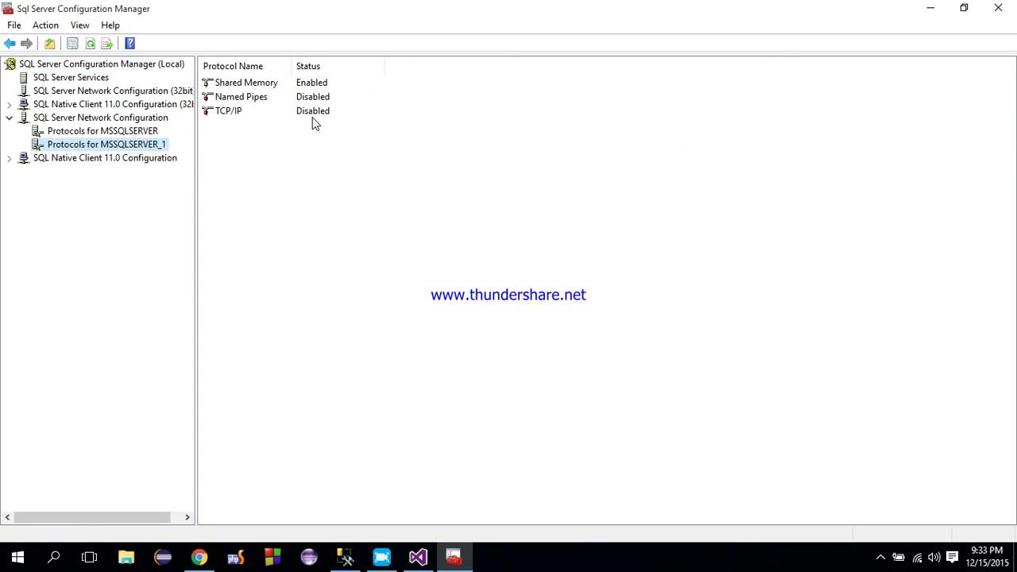
click(314, 121)
right_click(313, 120)
click(318, 130)
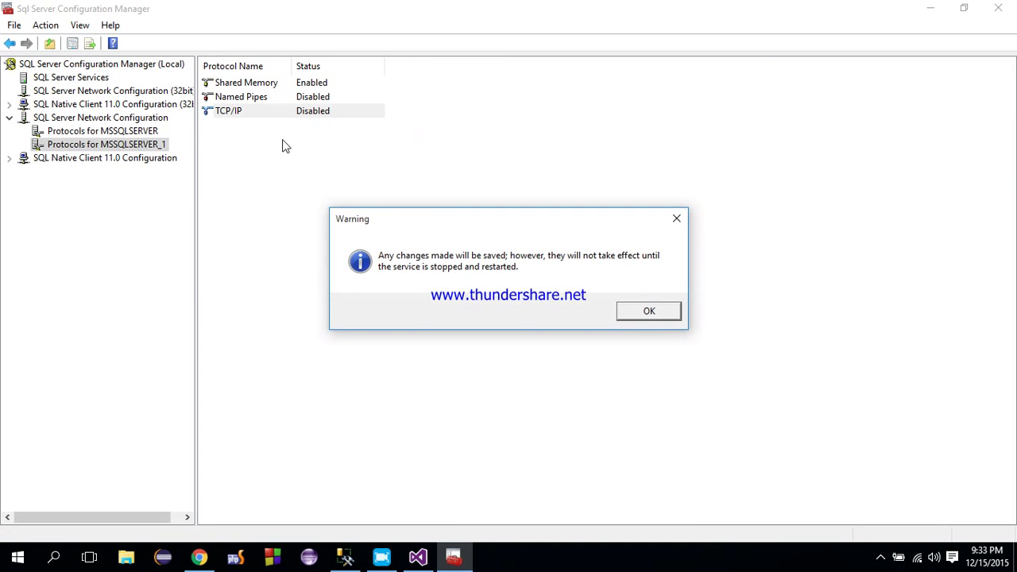
click(630, 313)
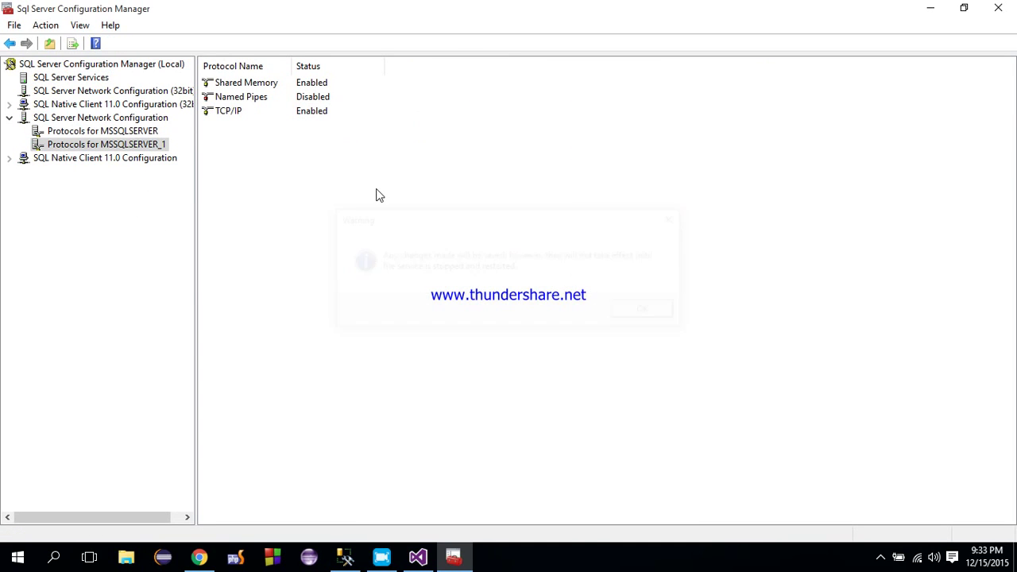
Set the TCP Port of IP1 and IP2 to 1433 in the TCP/IP properties of the MSSQLSERVER_1 protocols.
right_click(295, 112)
click(336, 156)
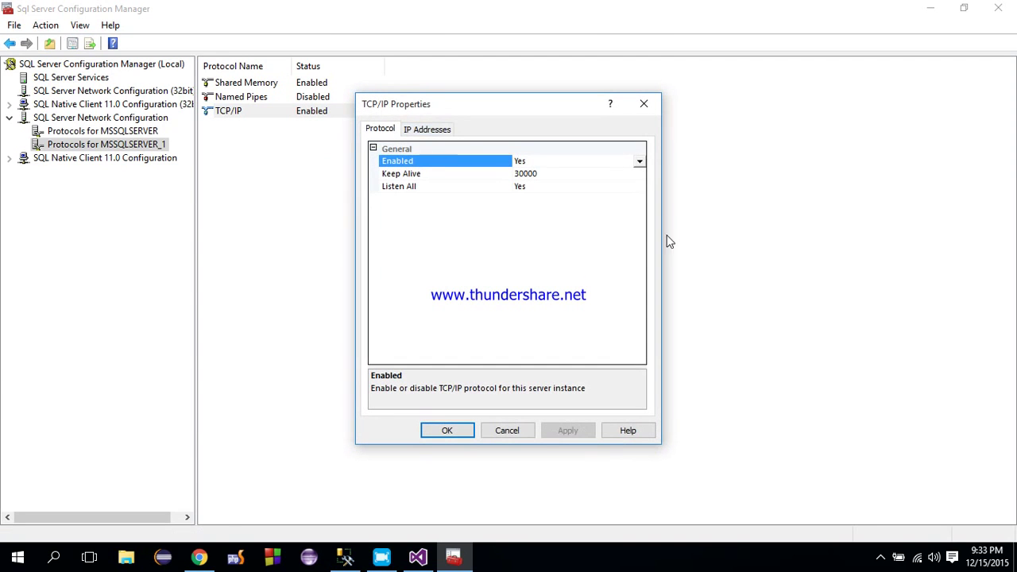
click(427, 128)
drag(640, 179, 520, 352)
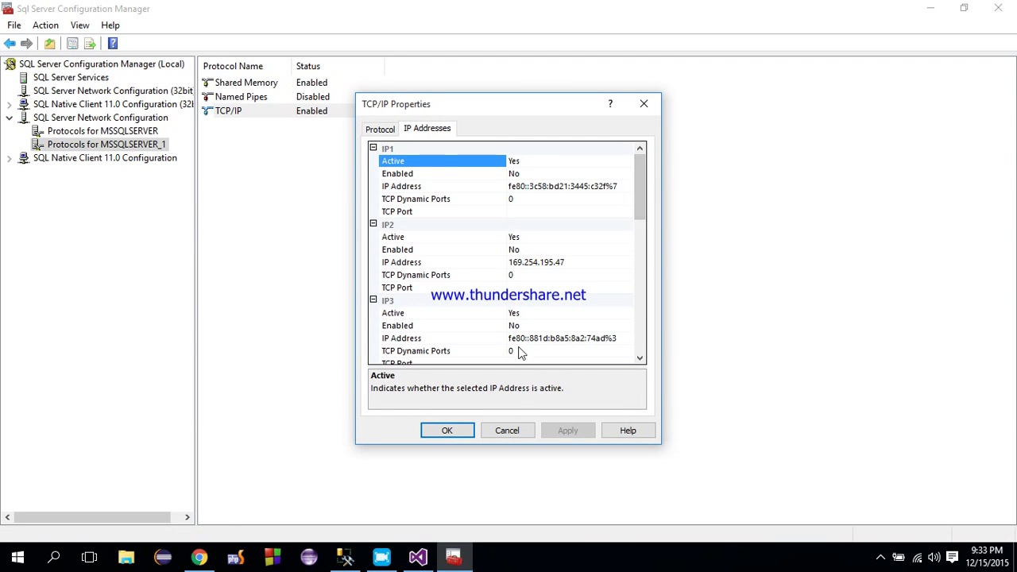
click(561, 211)
text(1433)
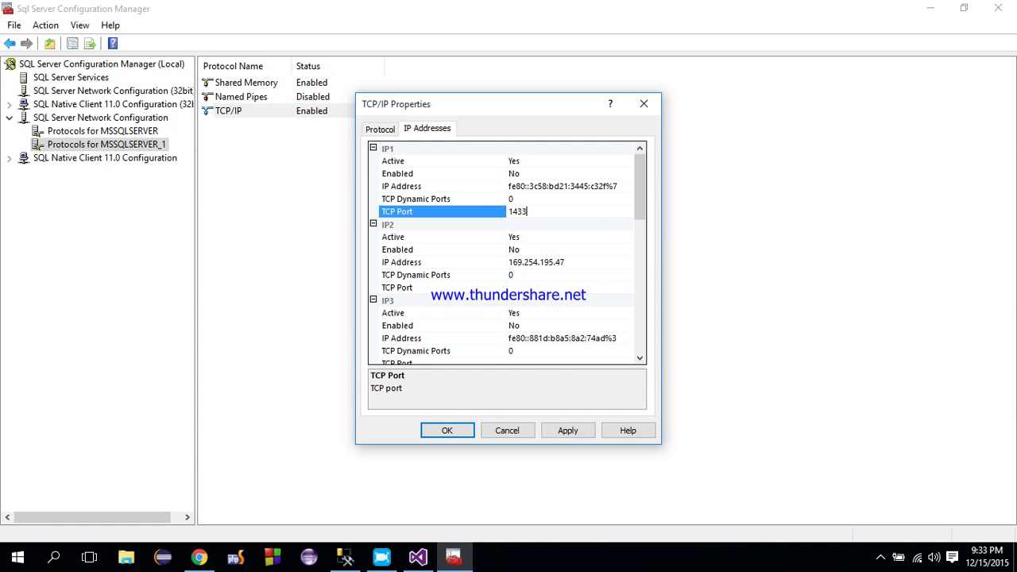
click(523, 287)
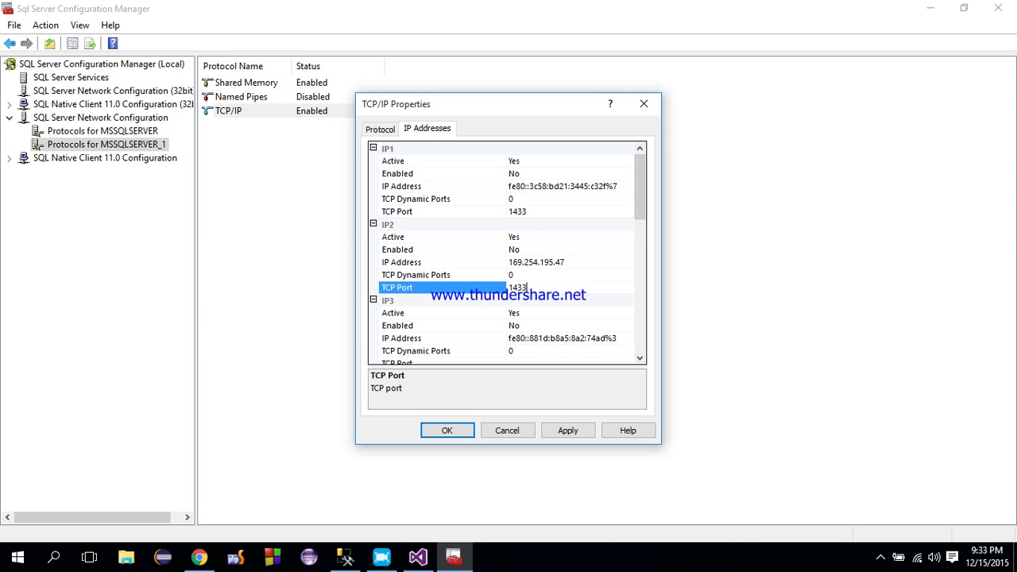
Set the TCP Port of IP8 to 1433, then apply and accept the TCP/IP property changes.
drag(641, 183, 652, 336)
click(532, 312)
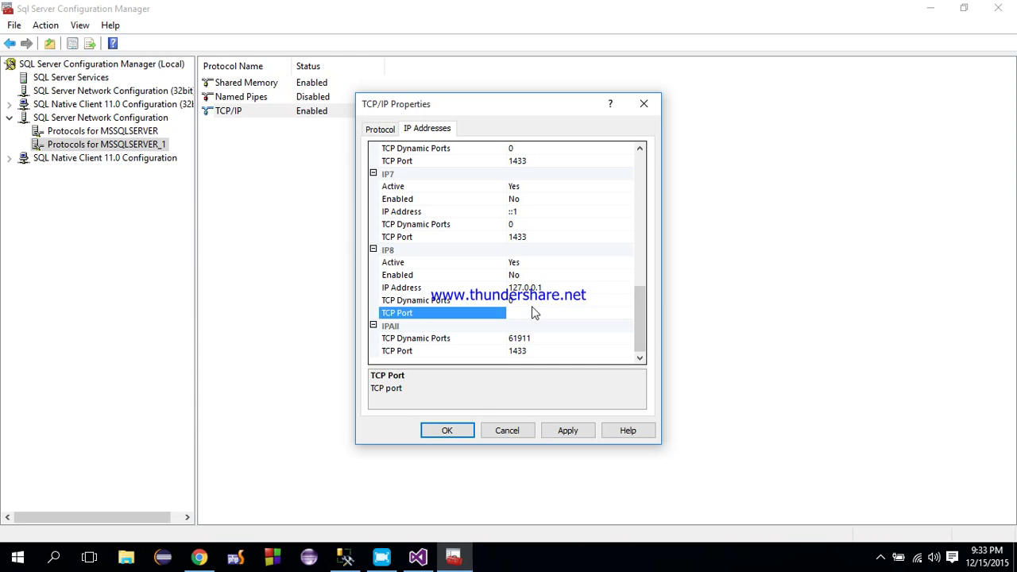
click(574, 431)
click(645, 338)
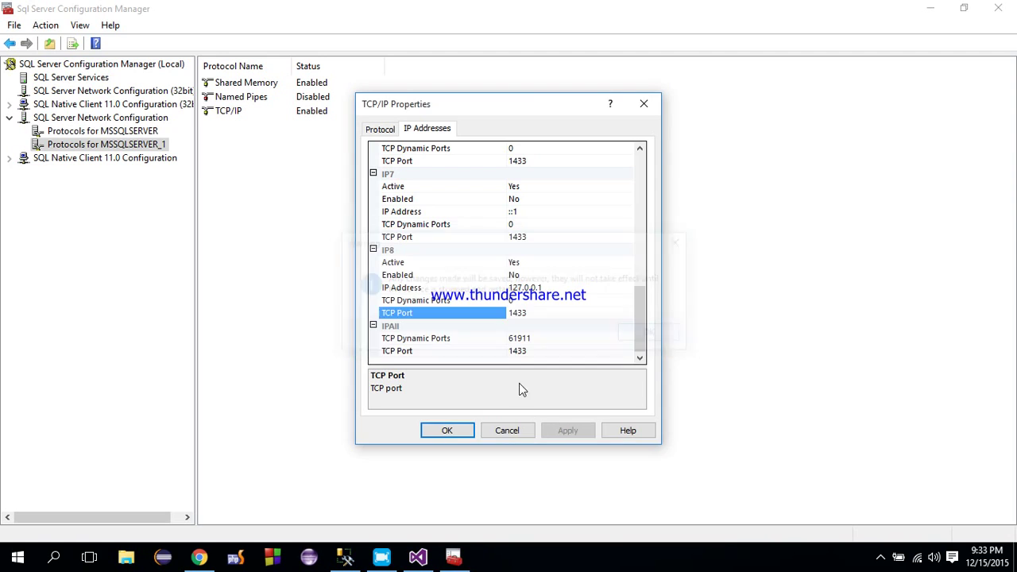
click(461, 429)
Start the SQL Server (MSSQLSERVER_1) service in the list of SQL Server services.
click(104, 131)
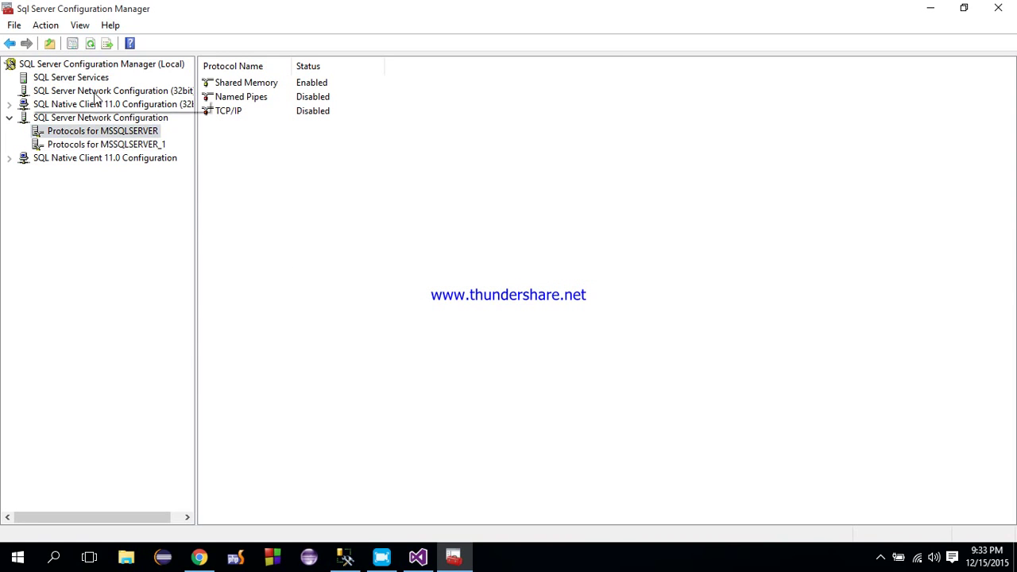
click(87, 77)
click(407, 126)
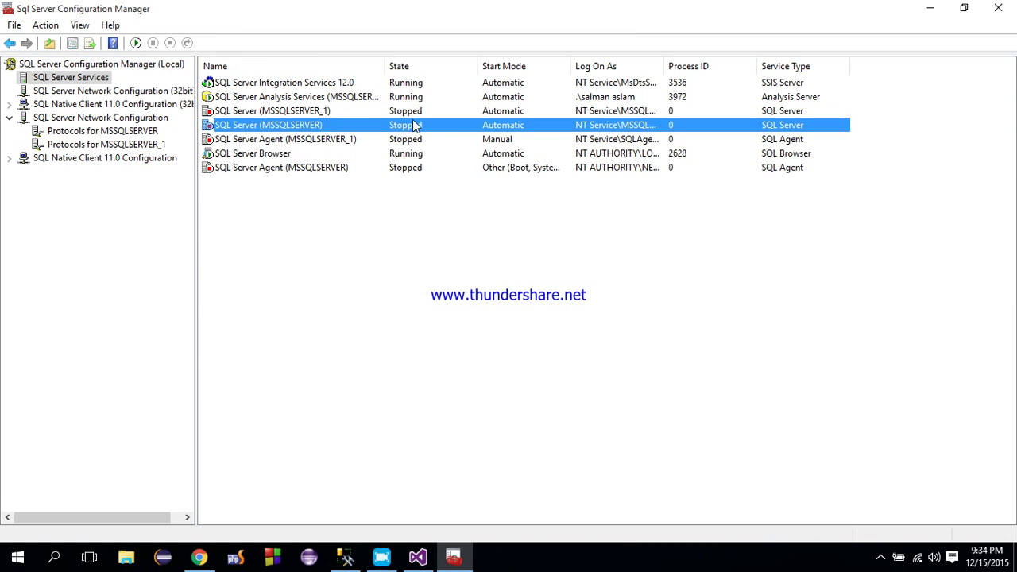
click(418, 110)
right_click(416, 111)
click(445, 120)
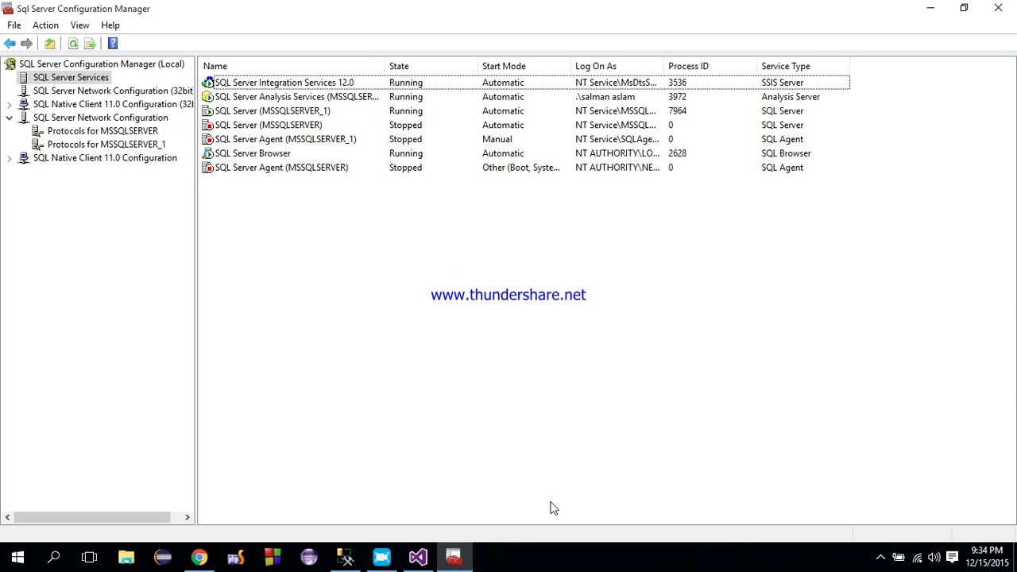
Switch to SQL Server Management Studio and connect to the MSSQLSERVER_1 database engine with Windows Authentication, then minimize the window.
click(345, 556)
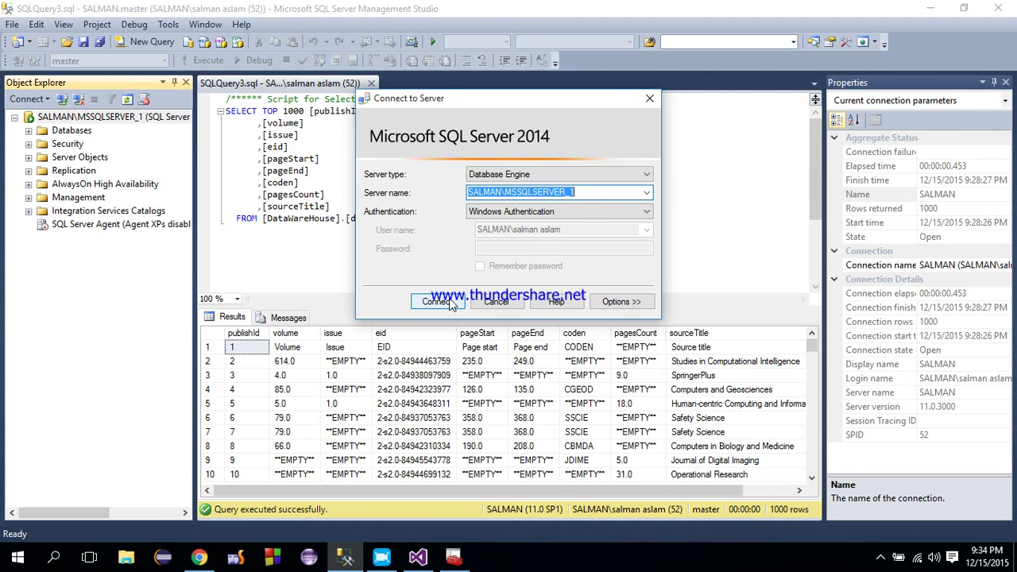
click(449, 298)
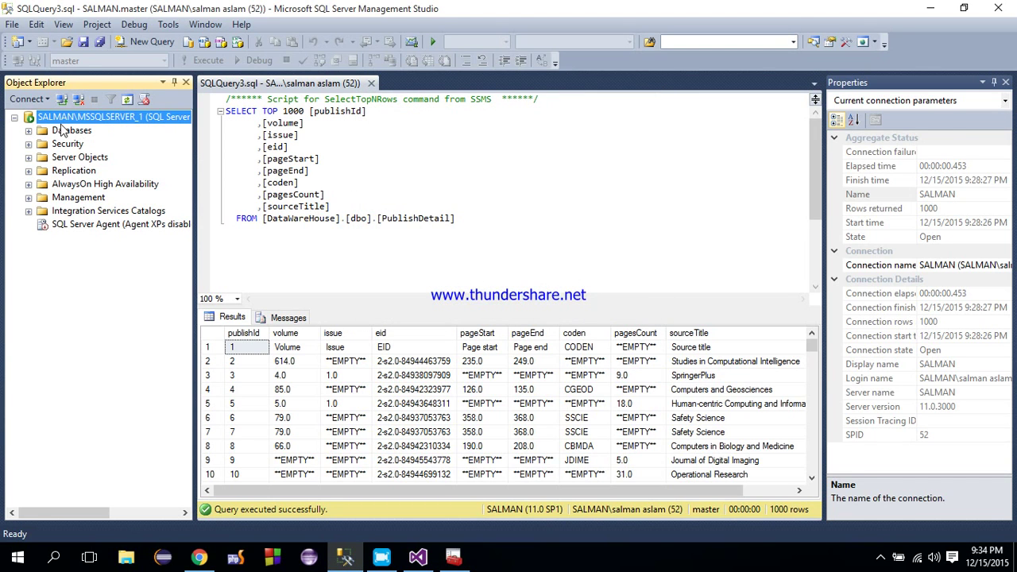
click(926, 8)
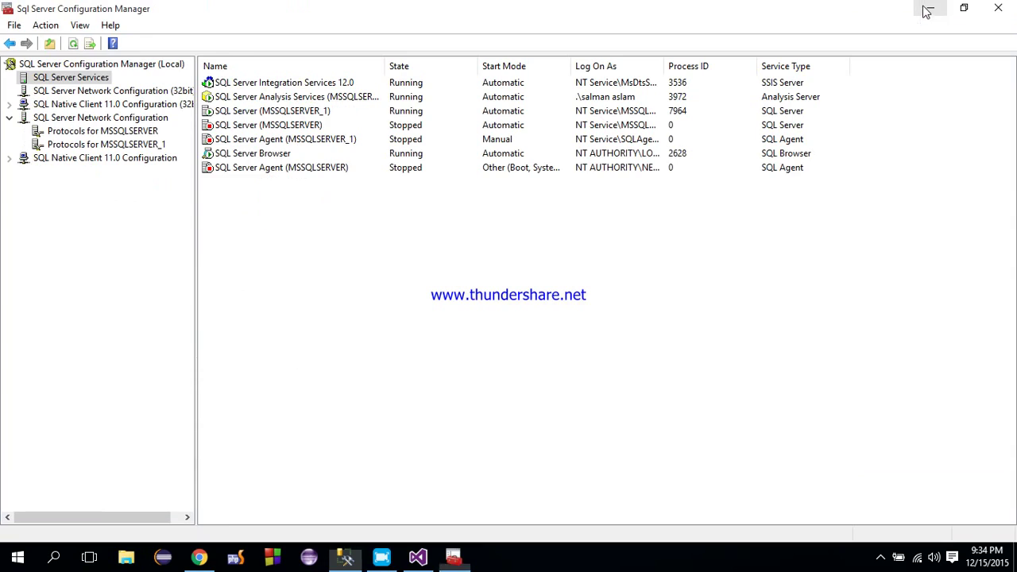
Switch to Visual Studio and deploy DataWareHouseProject.
click(426, 545)
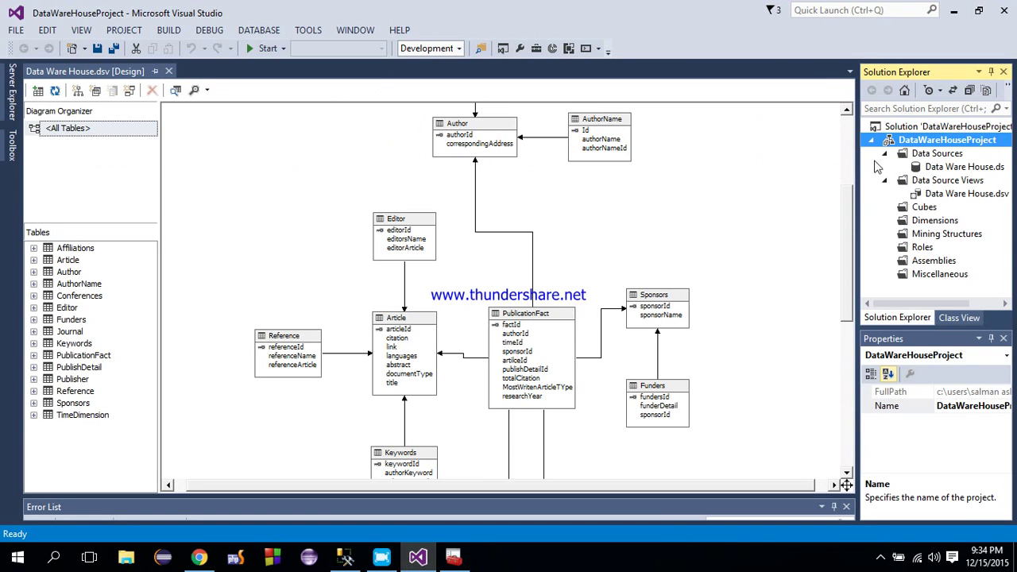
click(168, 29)
click(205, 64)
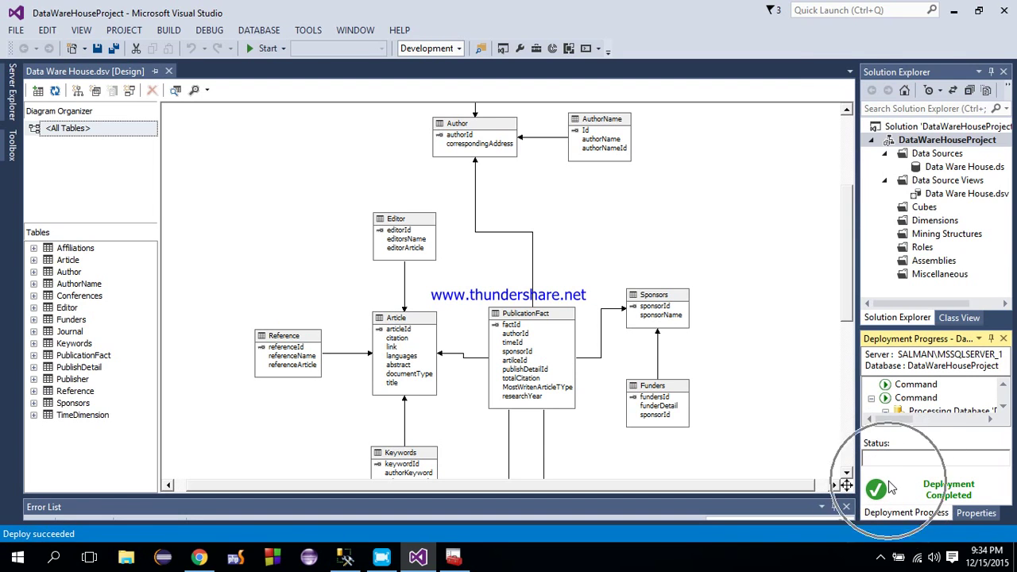
Create a dimension named Article from the existing Article table in the Data Ware House view, with articleId as key and Article Id as attribute.
click(938, 197)
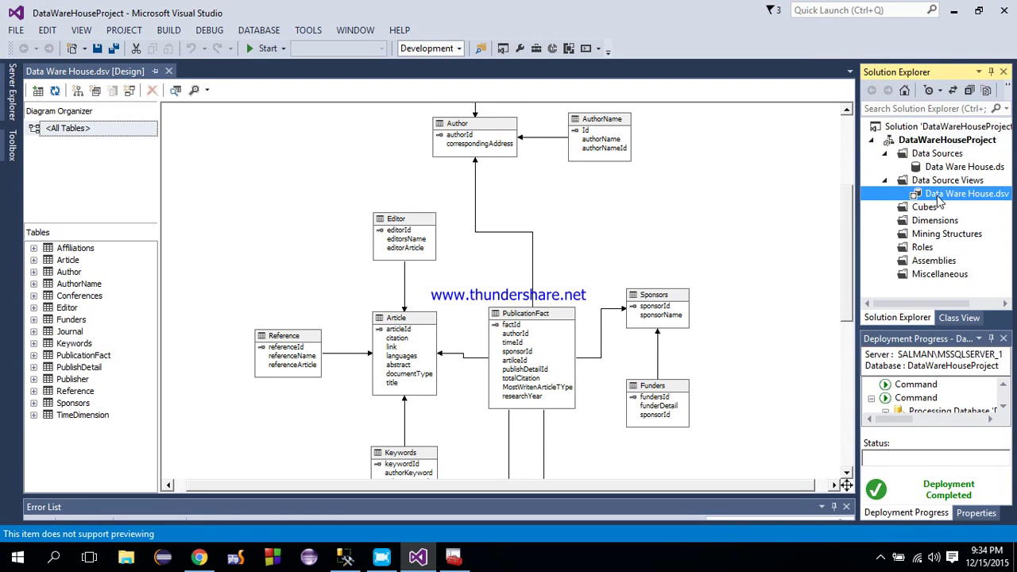
click(925, 208)
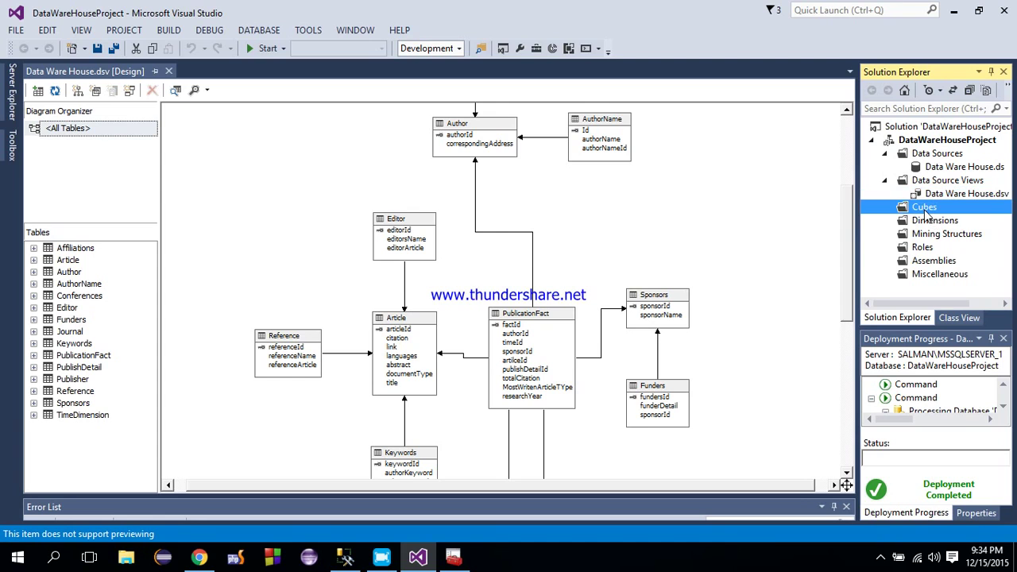
click(927, 223)
right_click(927, 223)
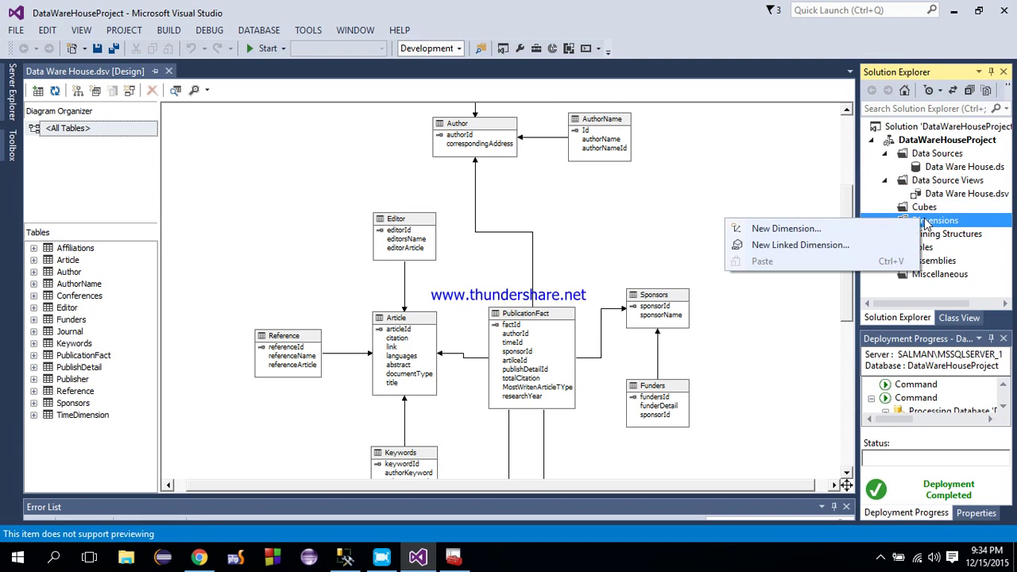
click(871, 228)
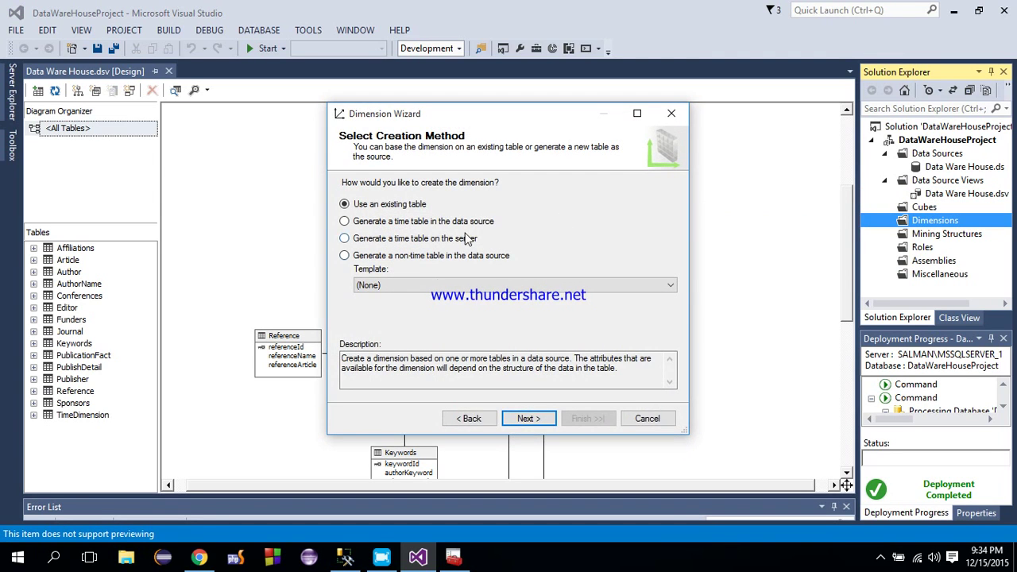
click(510, 421)
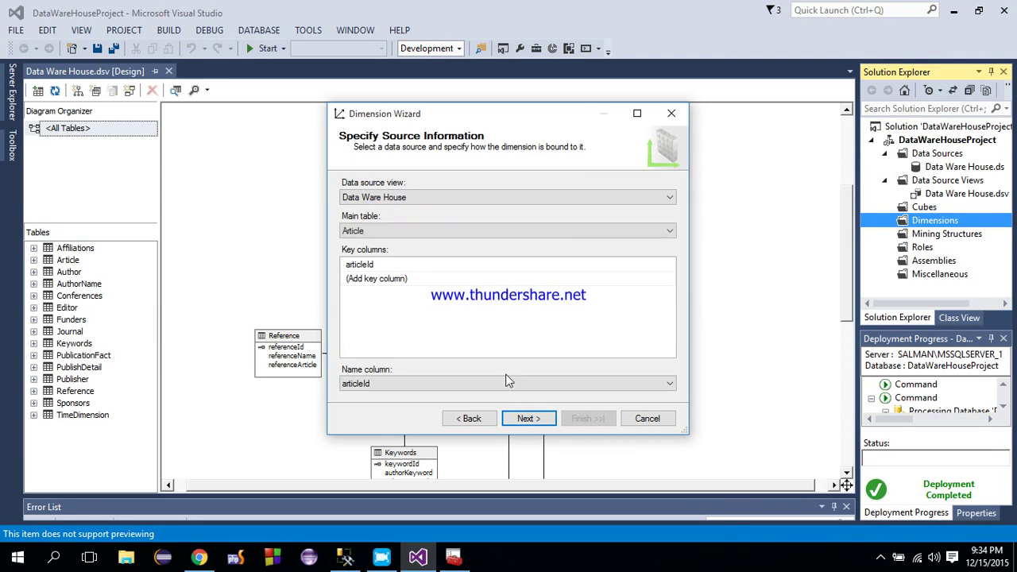
click(525, 419)
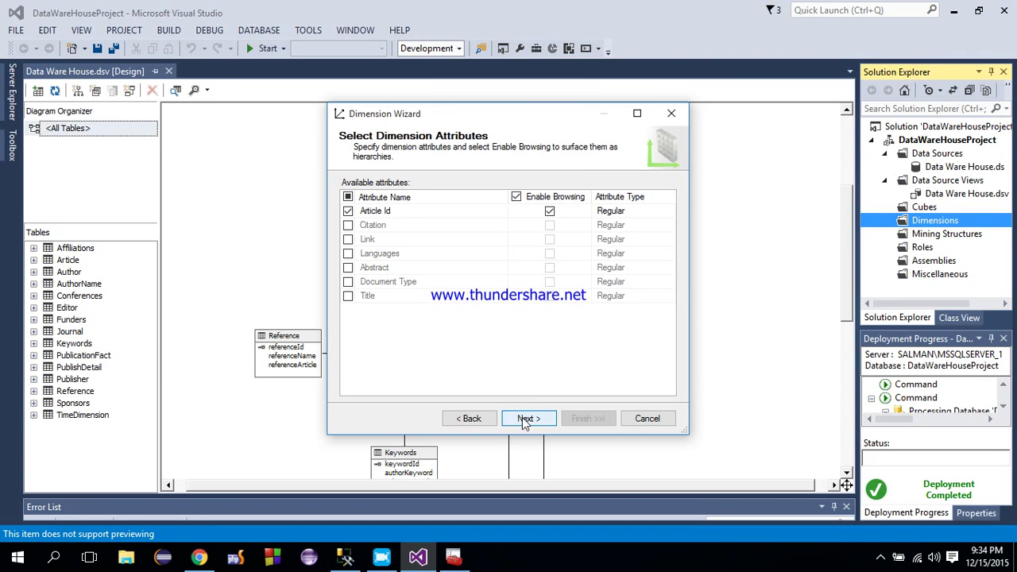
click(527, 419)
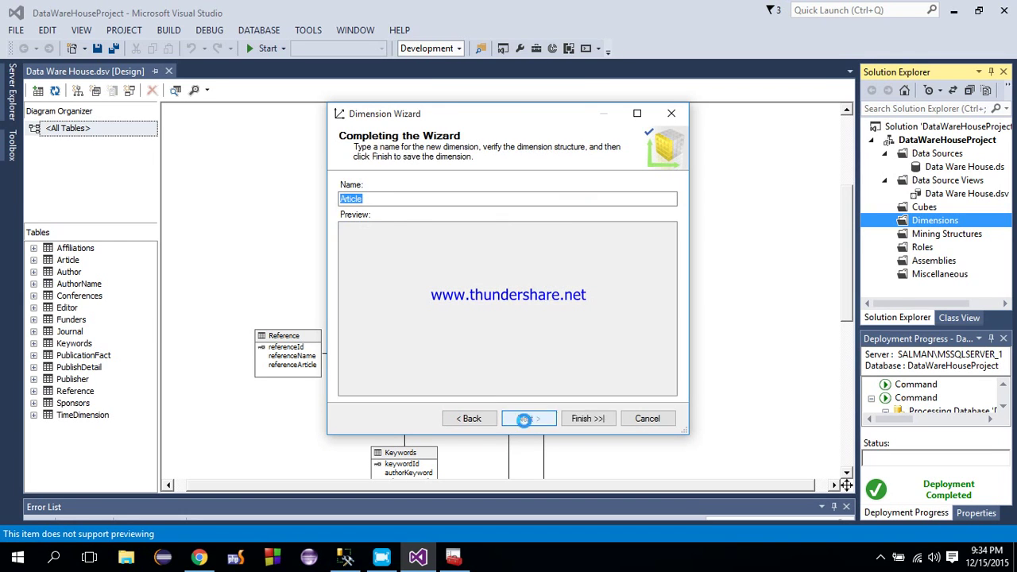
click(579, 418)
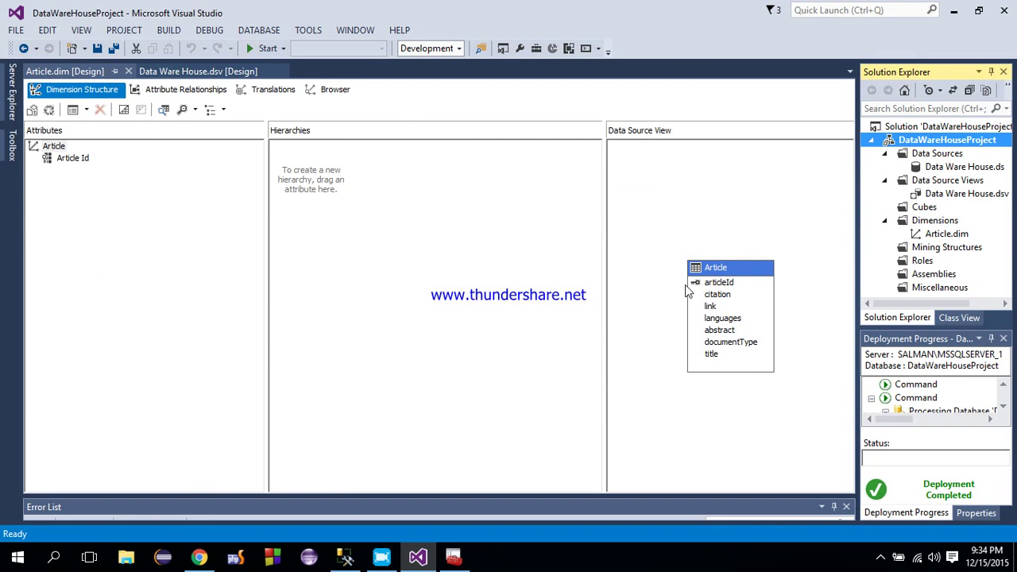
Create a hierarchy from the Article Id attribute in the Article dimension and name it Article Hierarchy.
drag(73, 163, 295, 158)
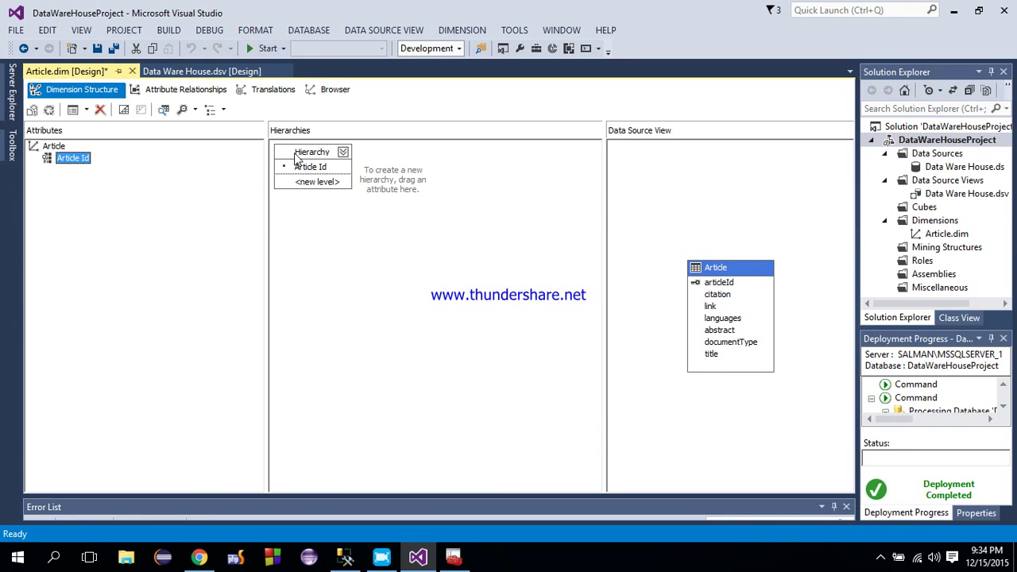
right_click(295, 154)
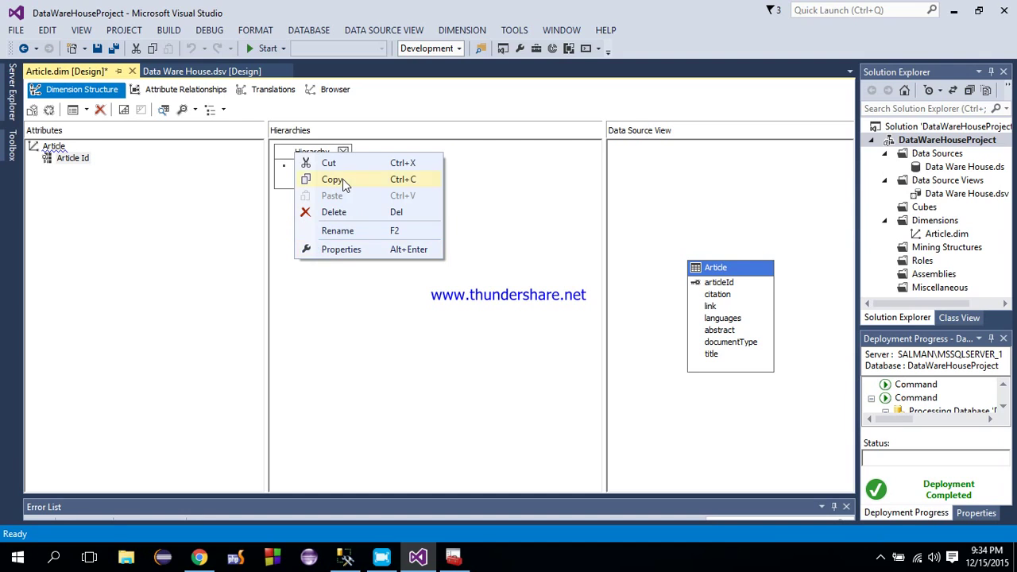
click(340, 231)
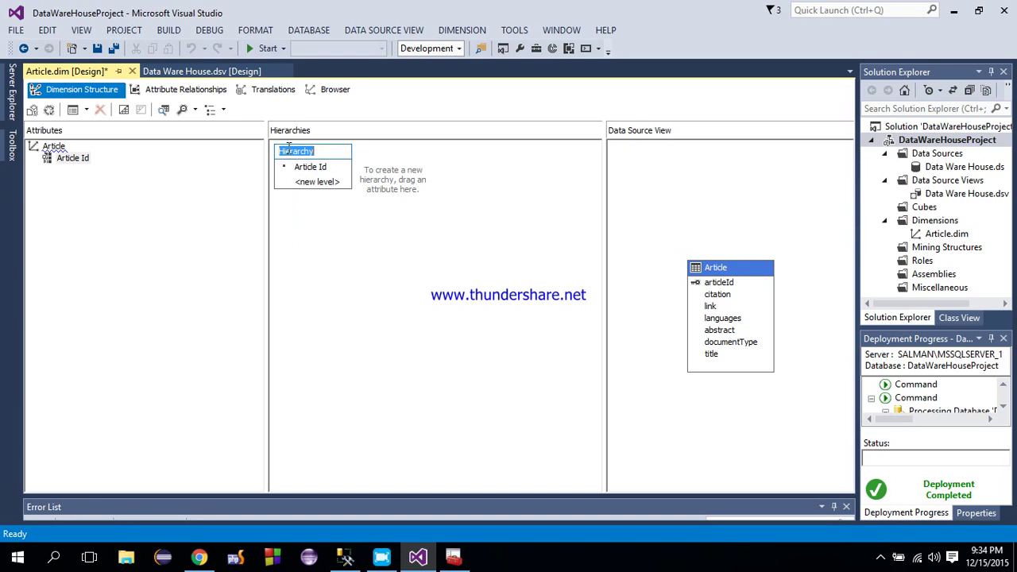
click(279, 150)
text(Article)
click(344, 219)
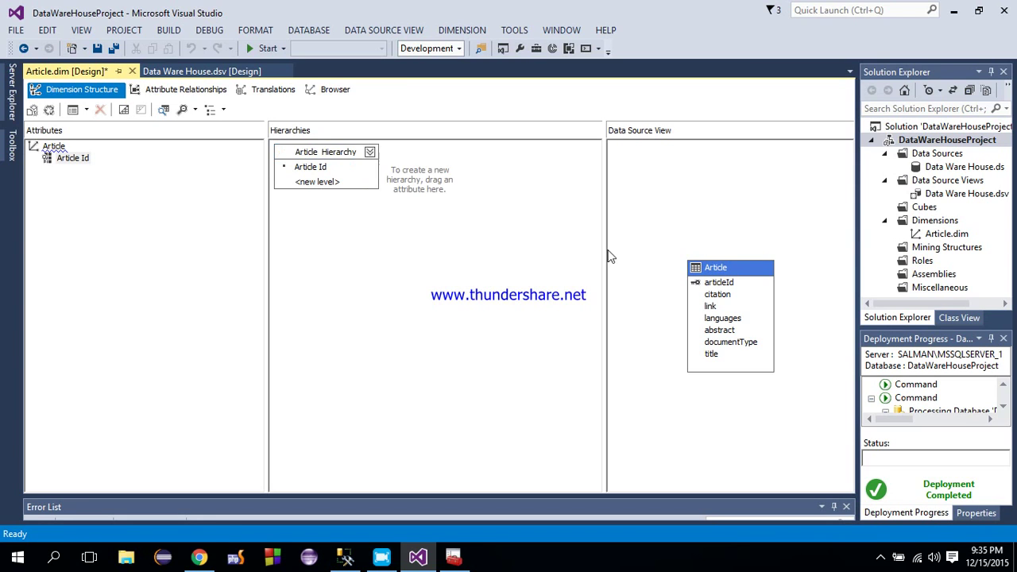
Create a dimension named Author from the existing Author table, including Author Id and Corresponding Address with browsing enabled for both.
click(936, 226)
right_click(936, 225)
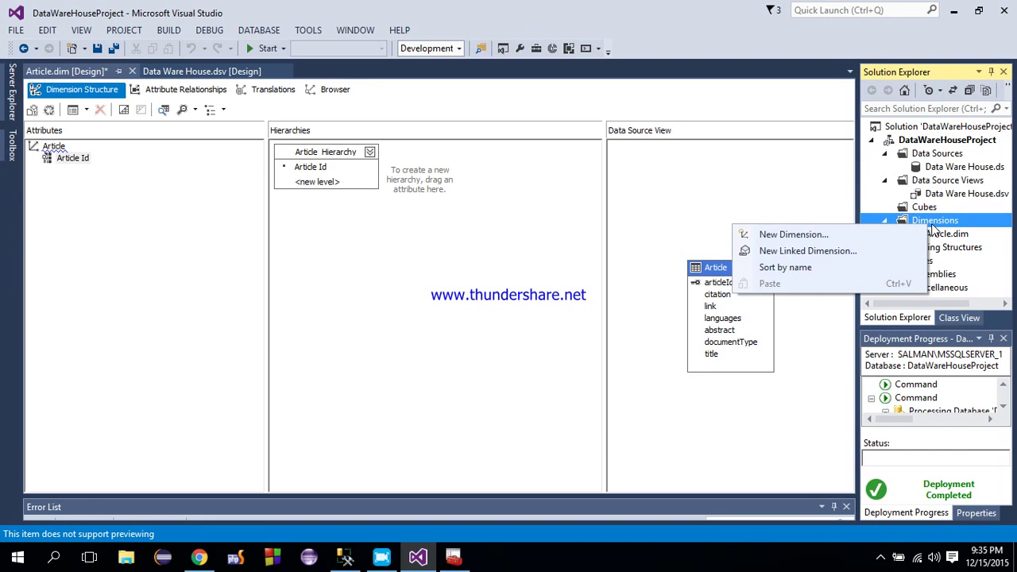
click(884, 234)
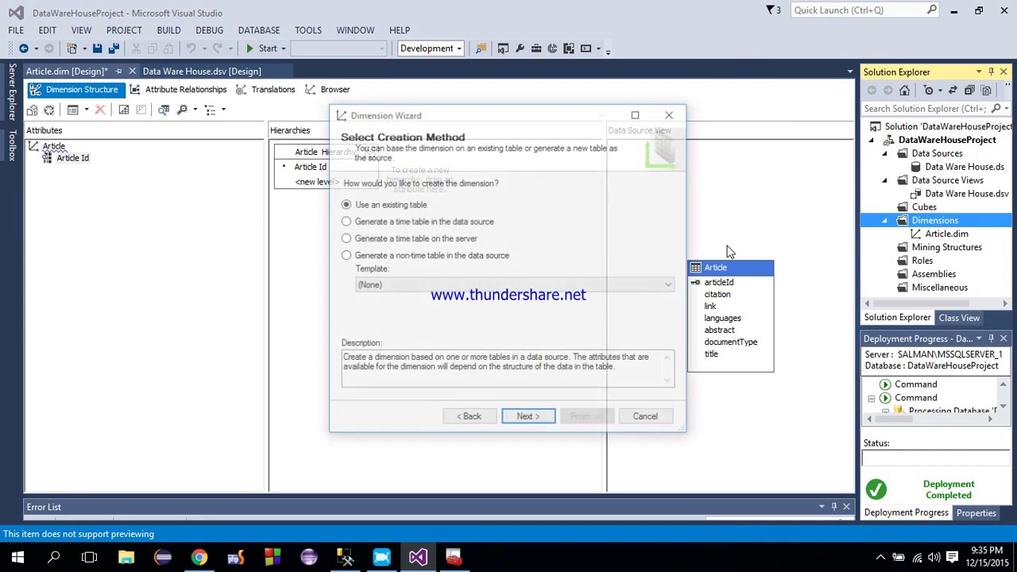
click(528, 419)
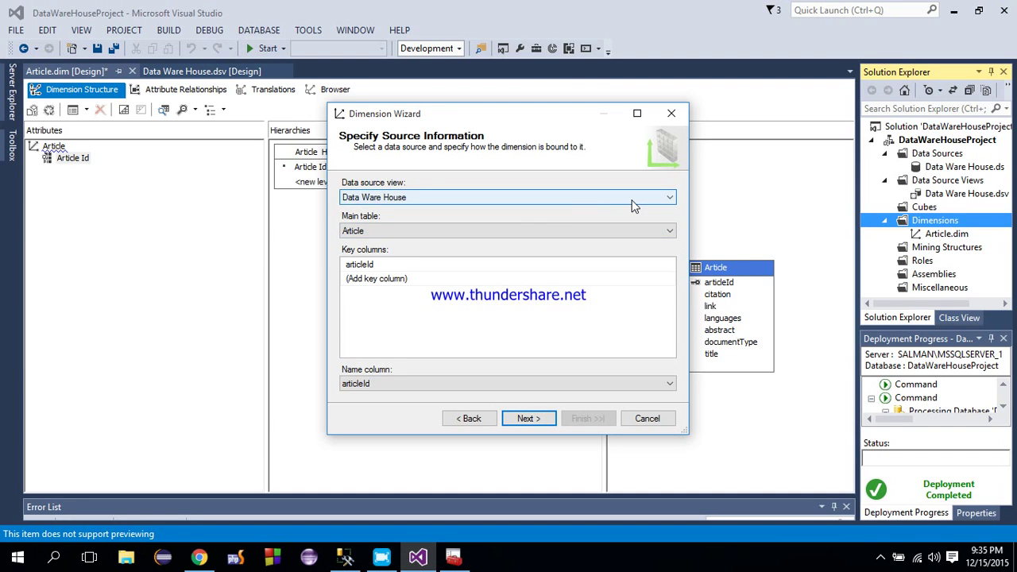
click(669, 232)
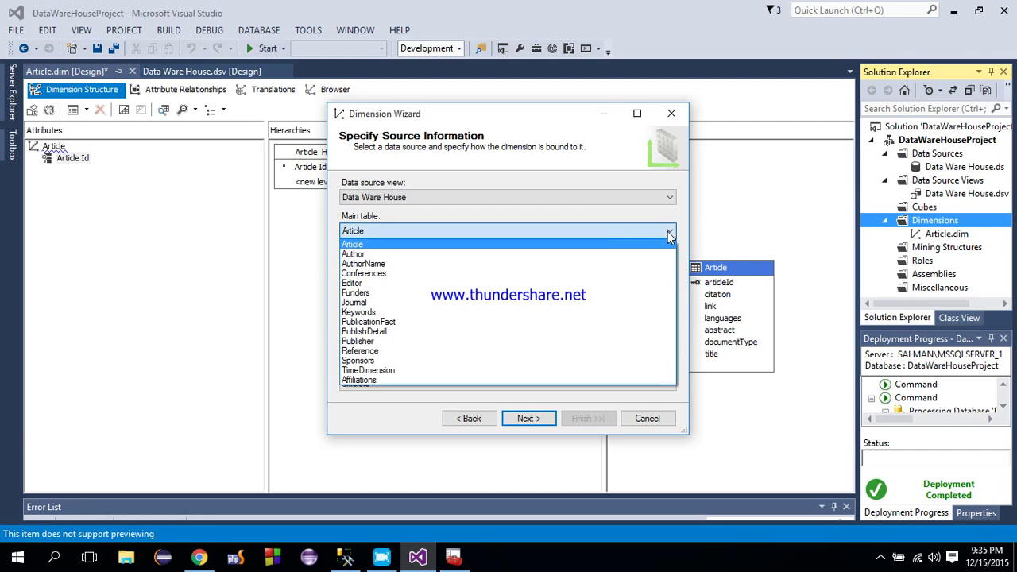
click(577, 254)
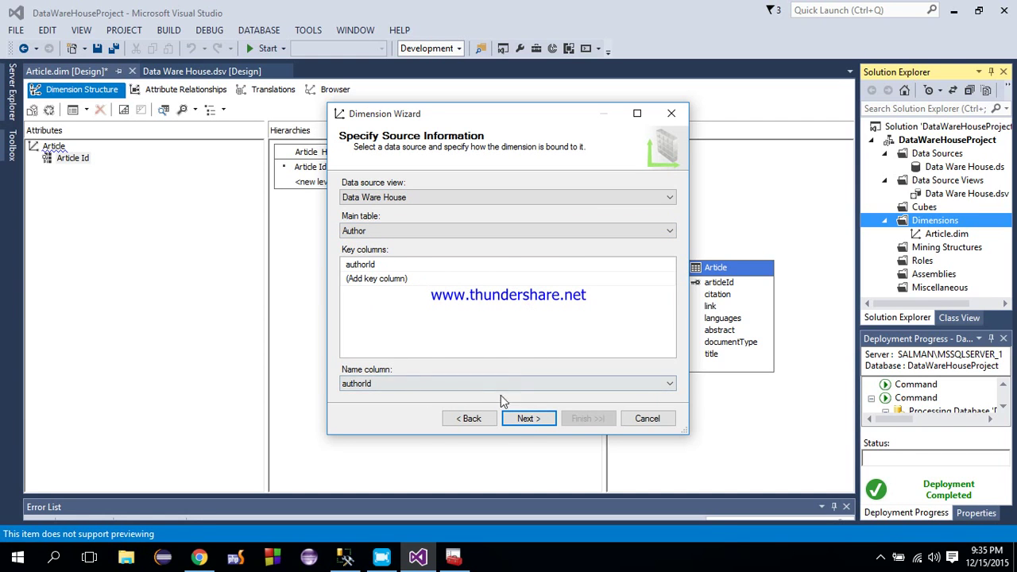
click(518, 423)
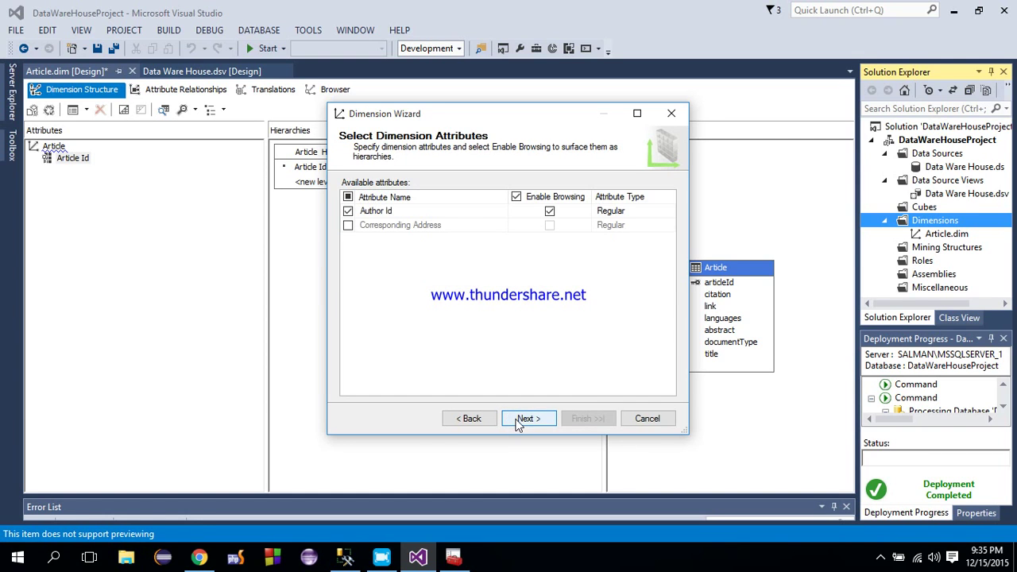
click(348, 197)
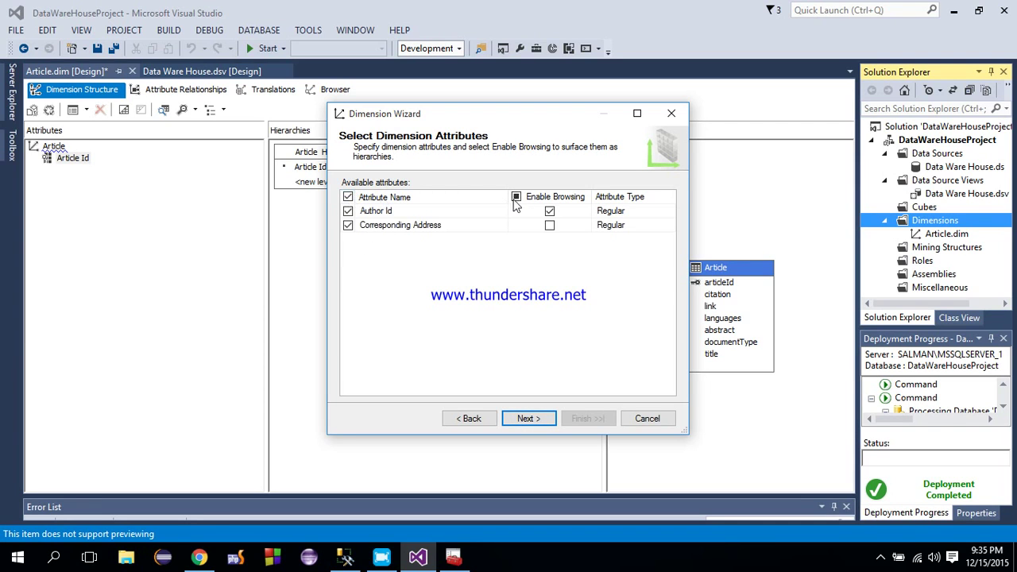
click(516, 197)
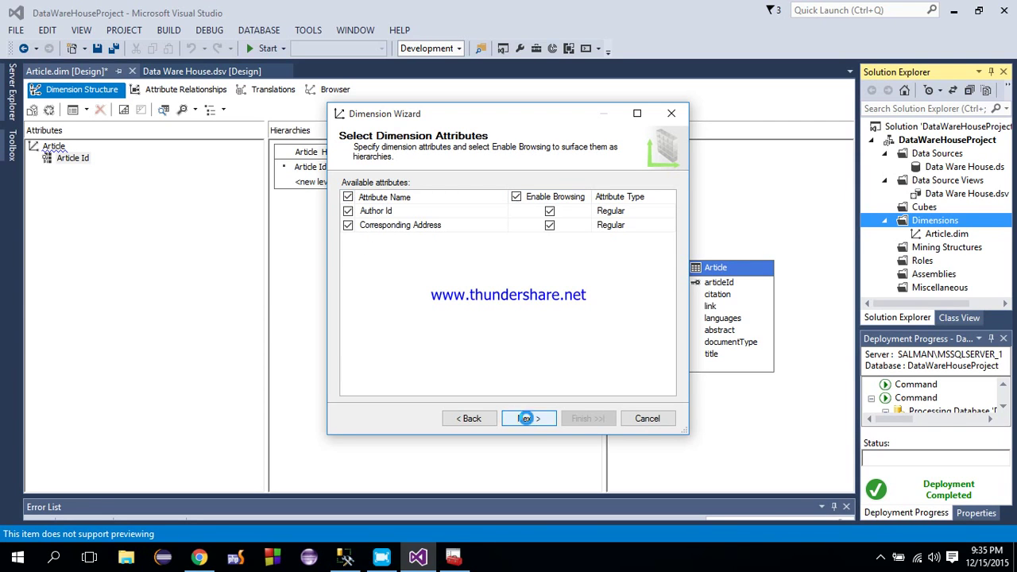
click(528, 420)
click(586, 419)
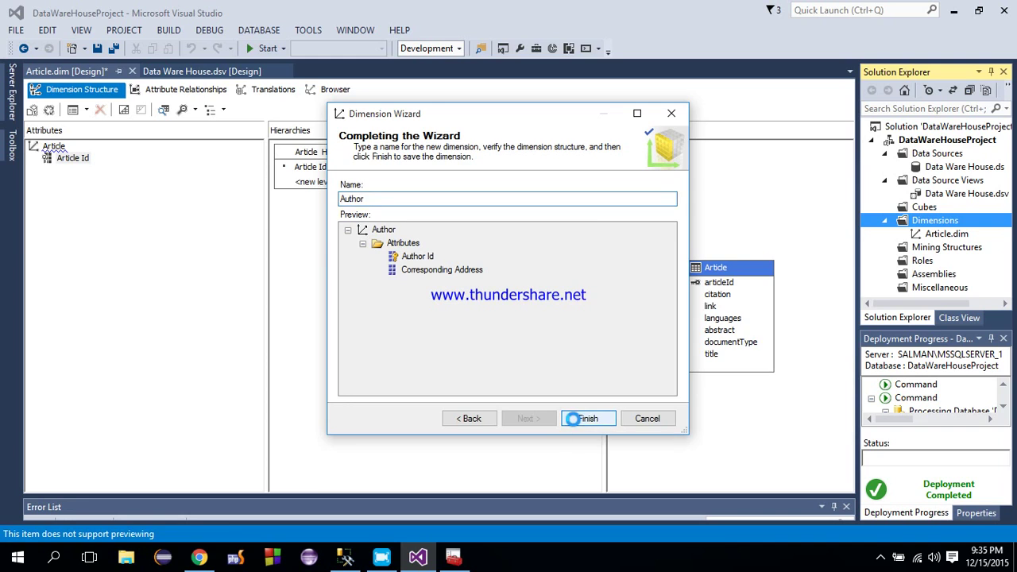
Create a dimension named Time Dimension from the TimeDimension table, including Time Id and Year Of Publication with browsing enabled for both.
right_click(931, 222)
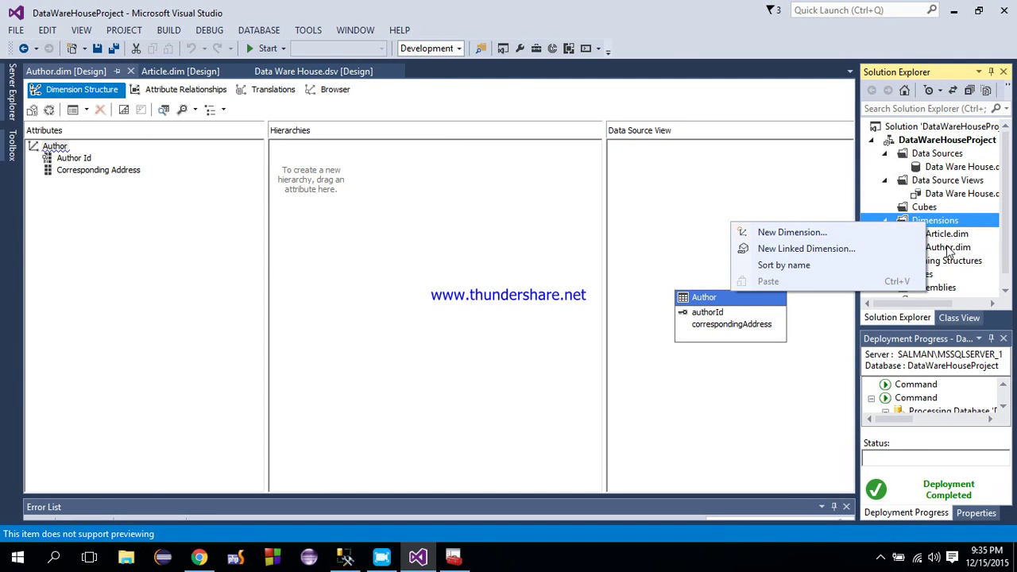
click(947, 235)
right_click(935, 226)
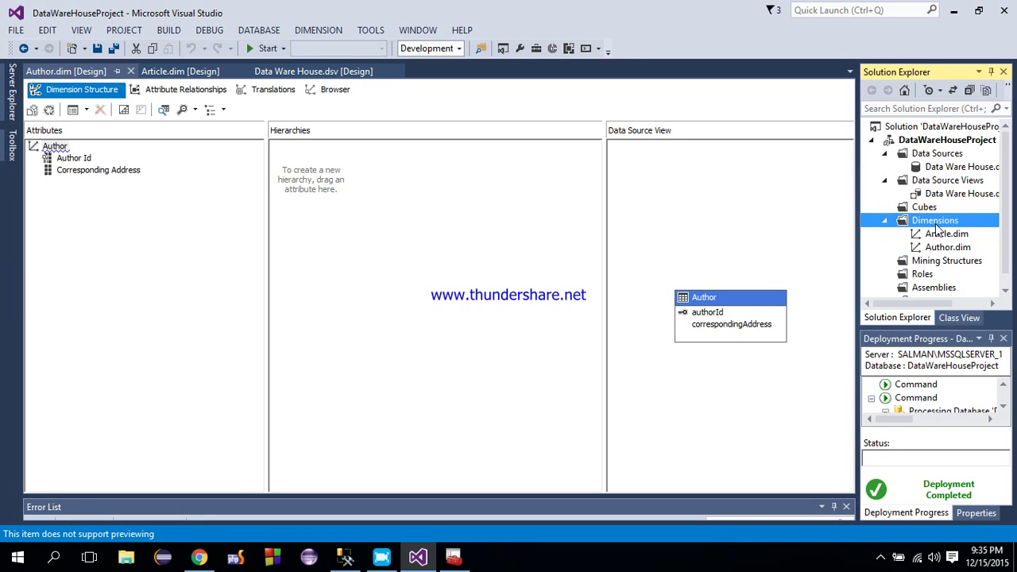
click(849, 235)
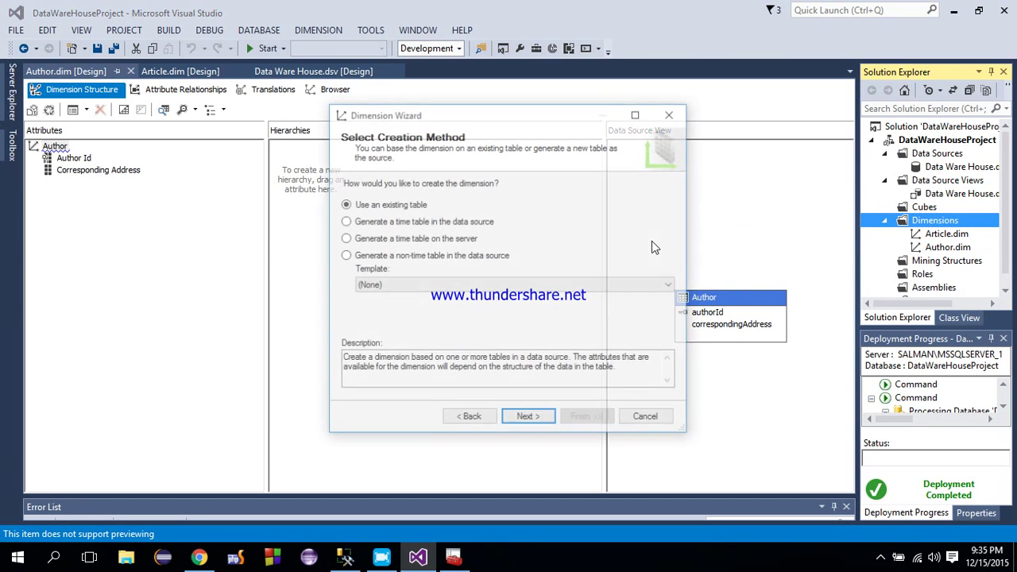
click(533, 418)
click(421, 231)
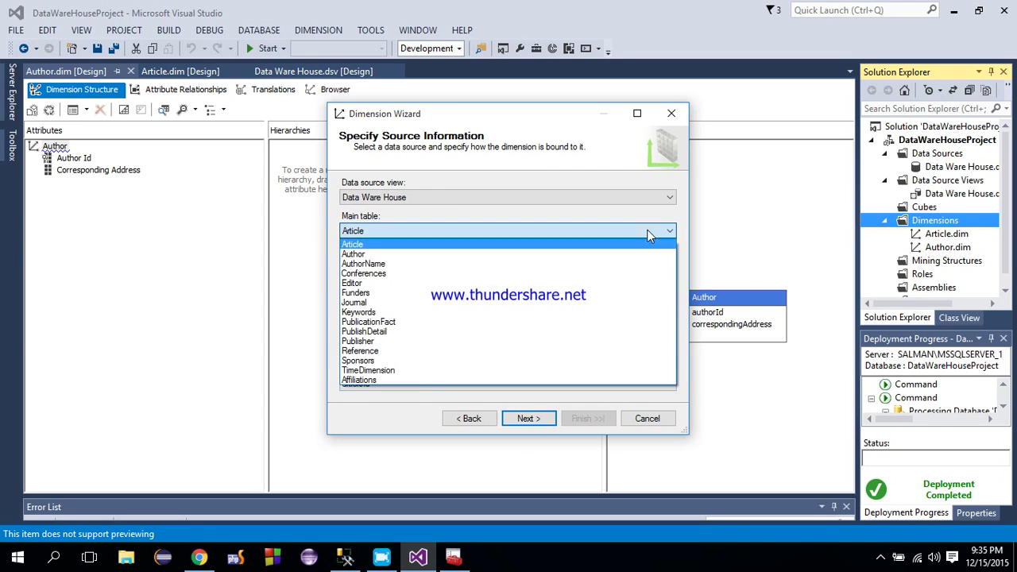
click(417, 374)
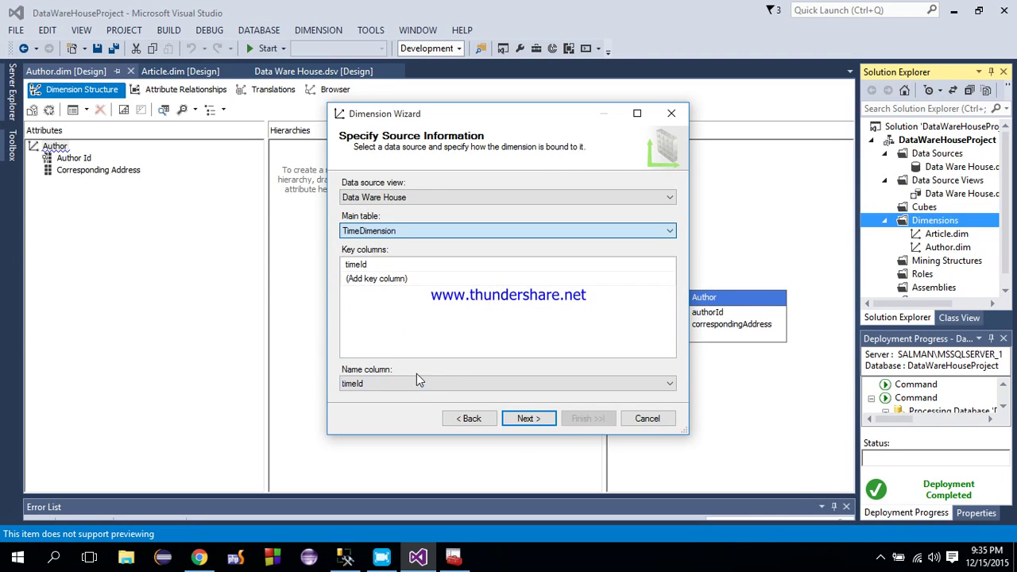
click(518, 421)
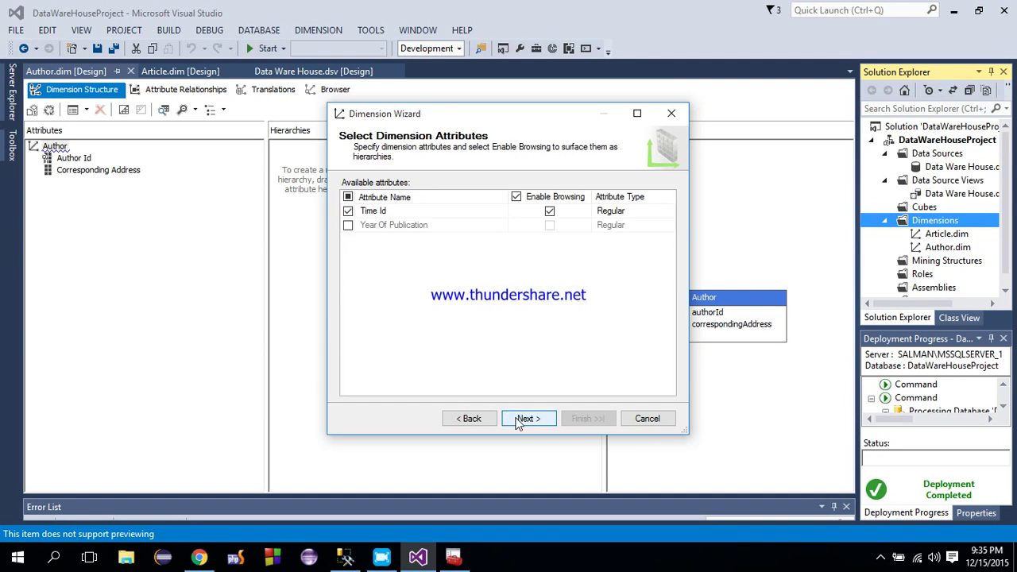
click(348, 197)
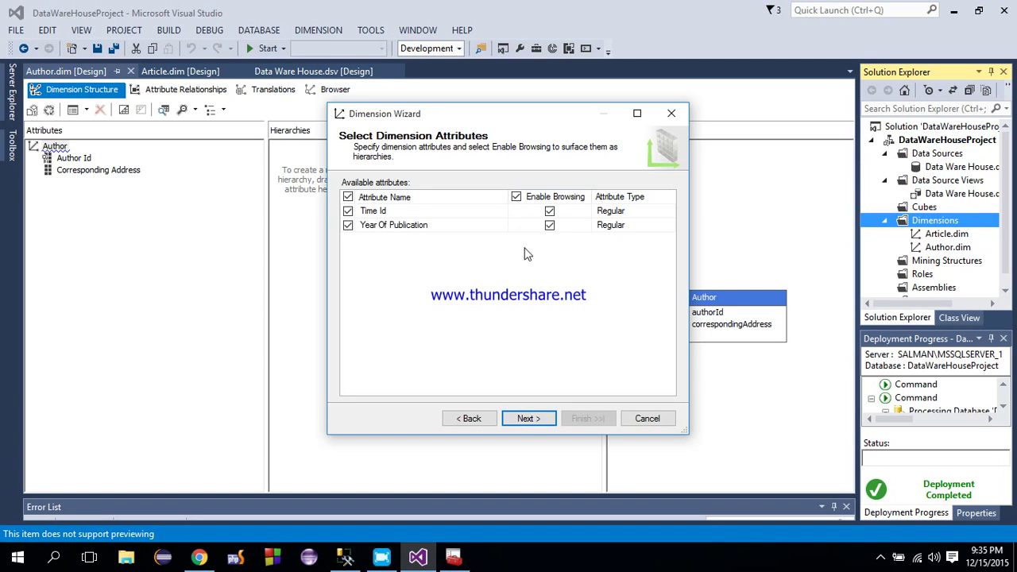
click(520, 423)
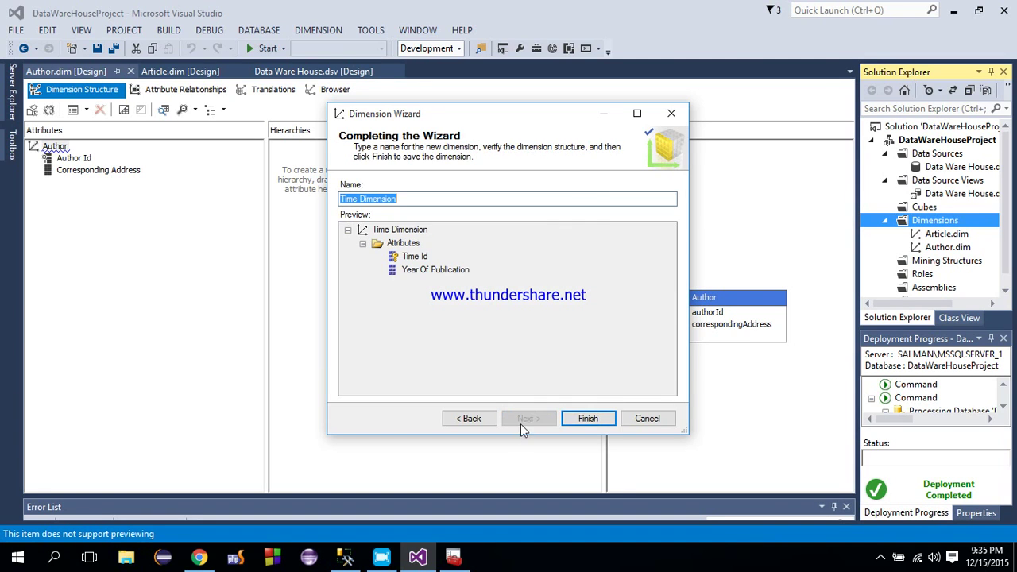
click(588, 418)
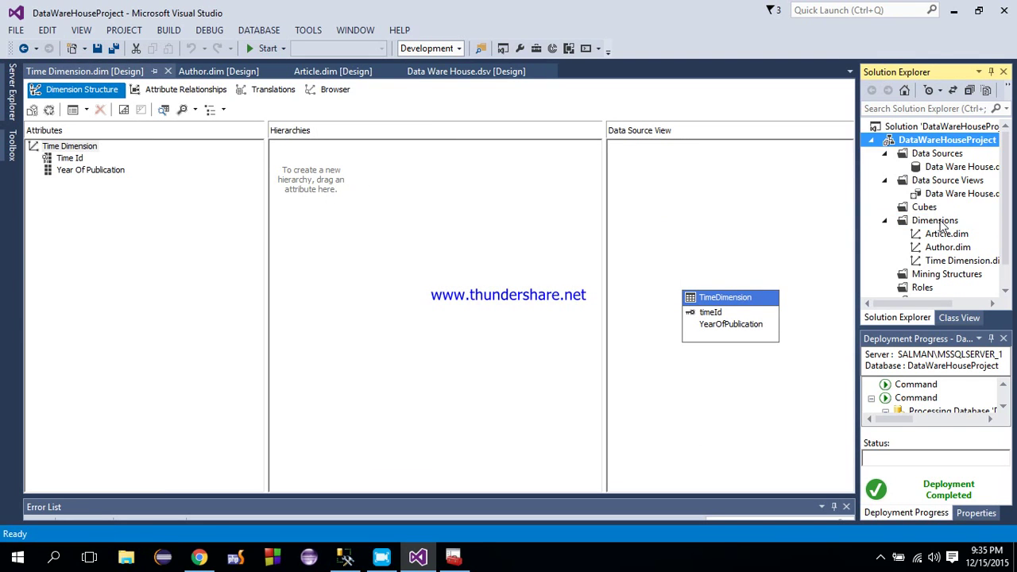
Create a dimension named Publish Detail from the existing PublishDetail table, with publishId as key and all available attributes included.
click(941, 226)
right_click(942, 226)
click(830, 236)
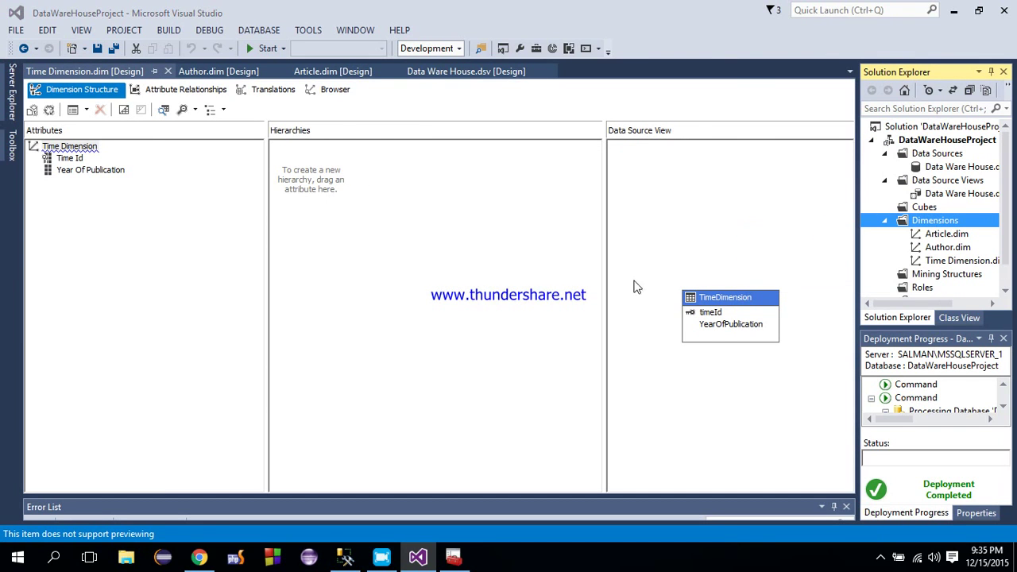
click(525, 421)
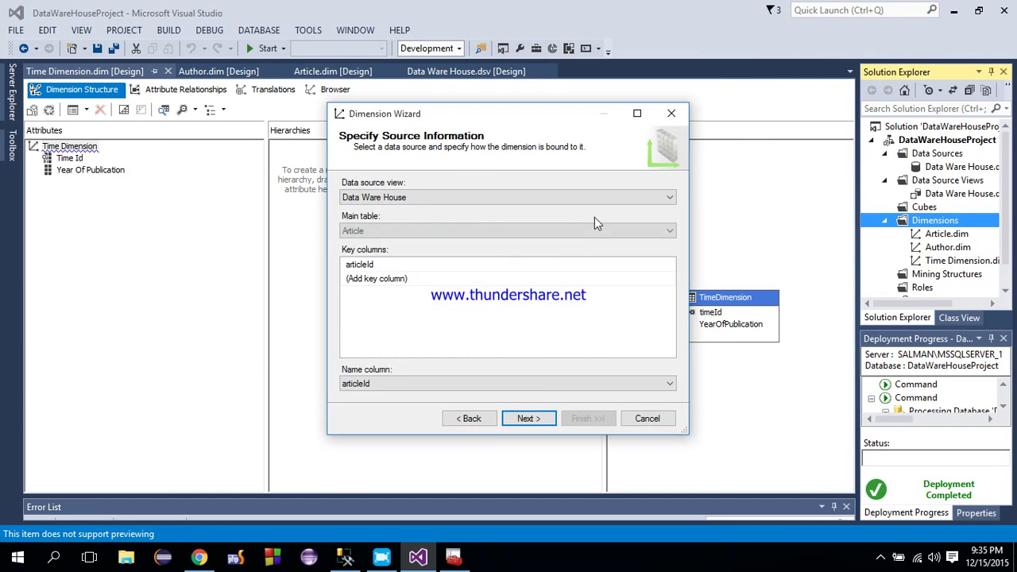
click(667, 231)
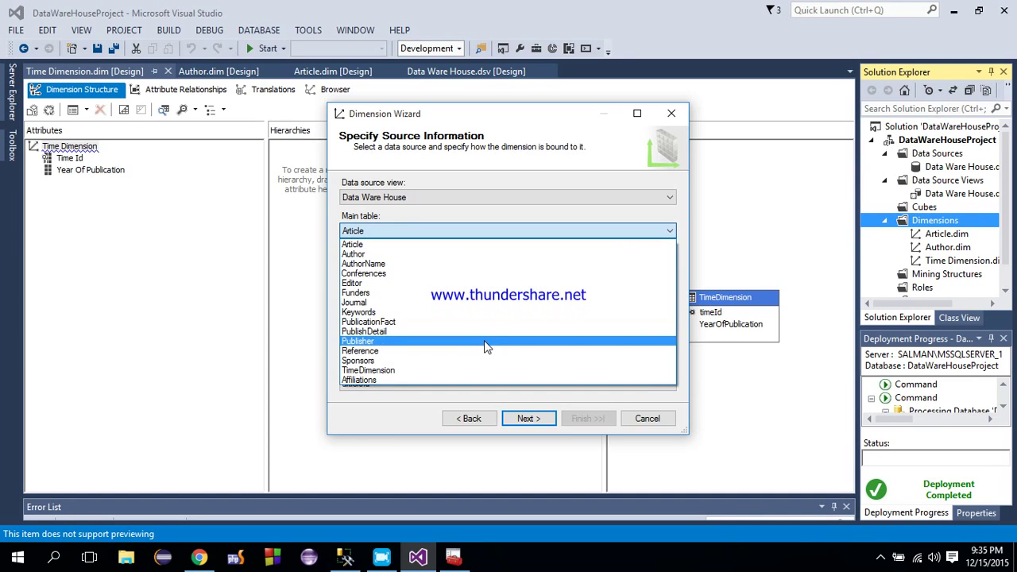
click(482, 331)
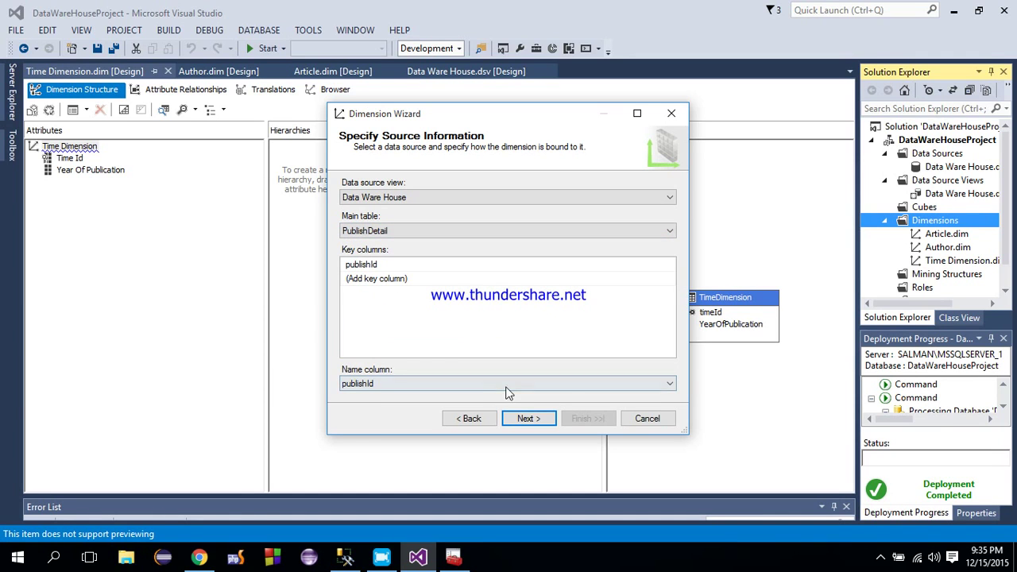
click(523, 423)
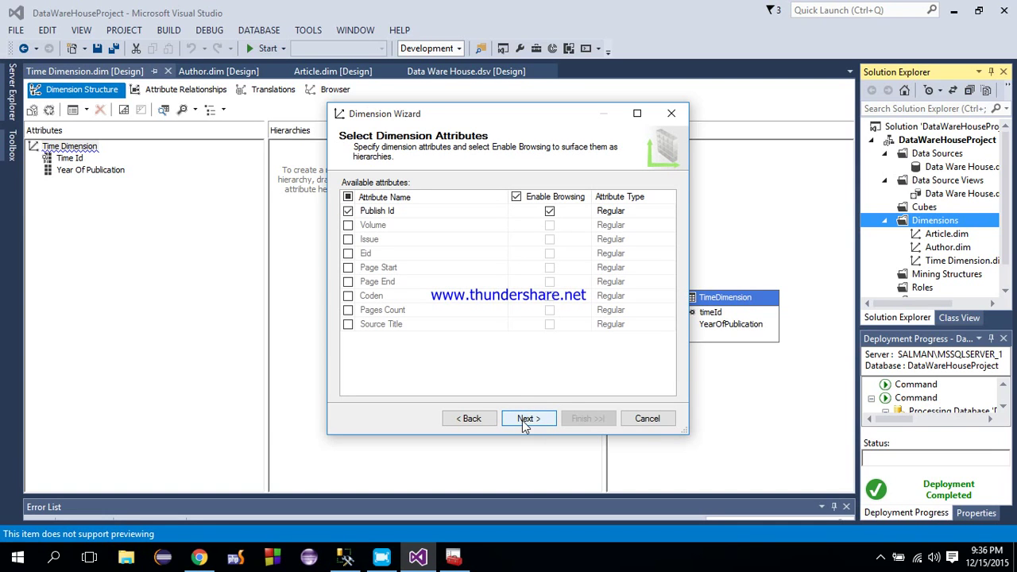
click(348, 196)
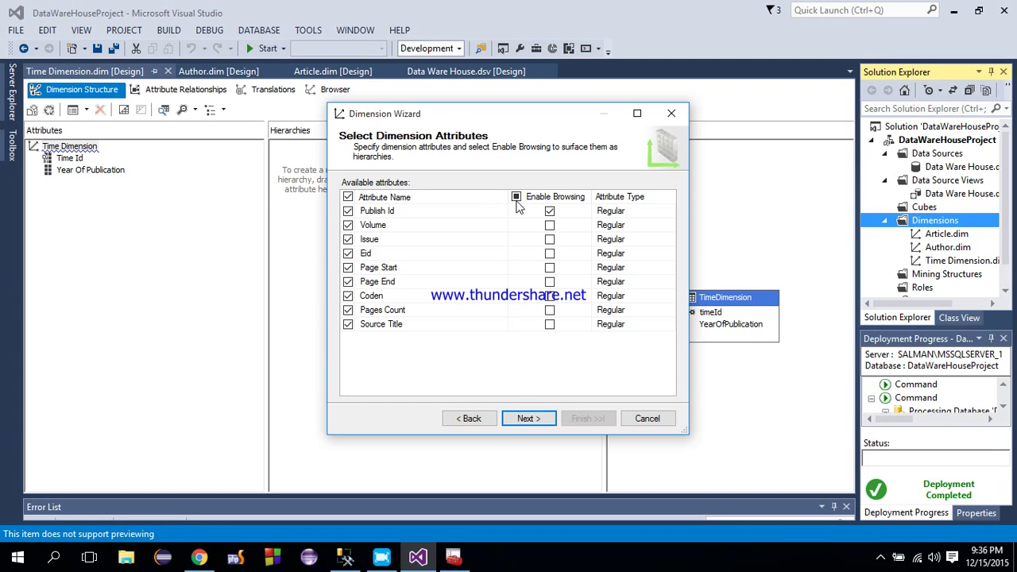
click(536, 420)
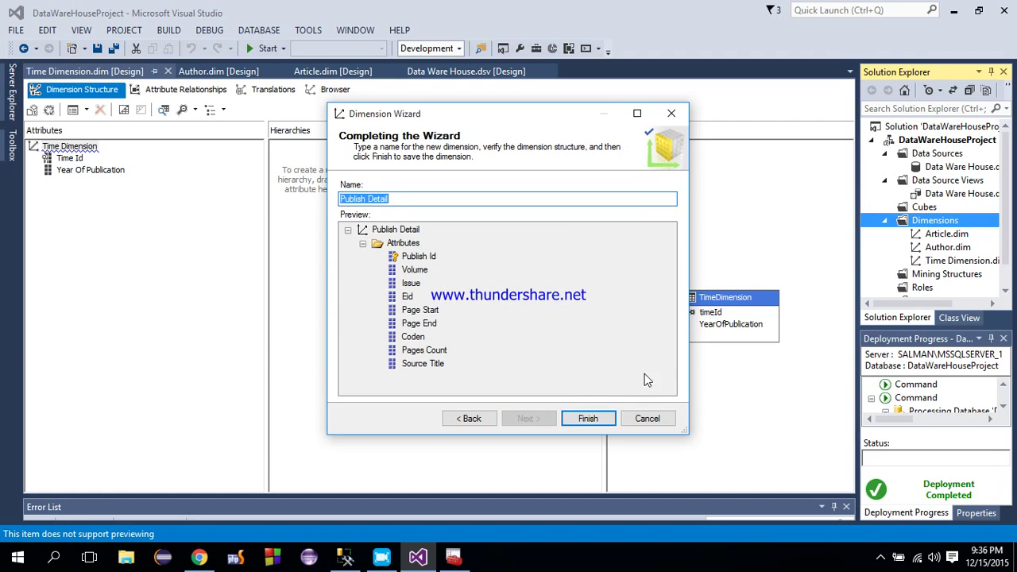
click(600, 415)
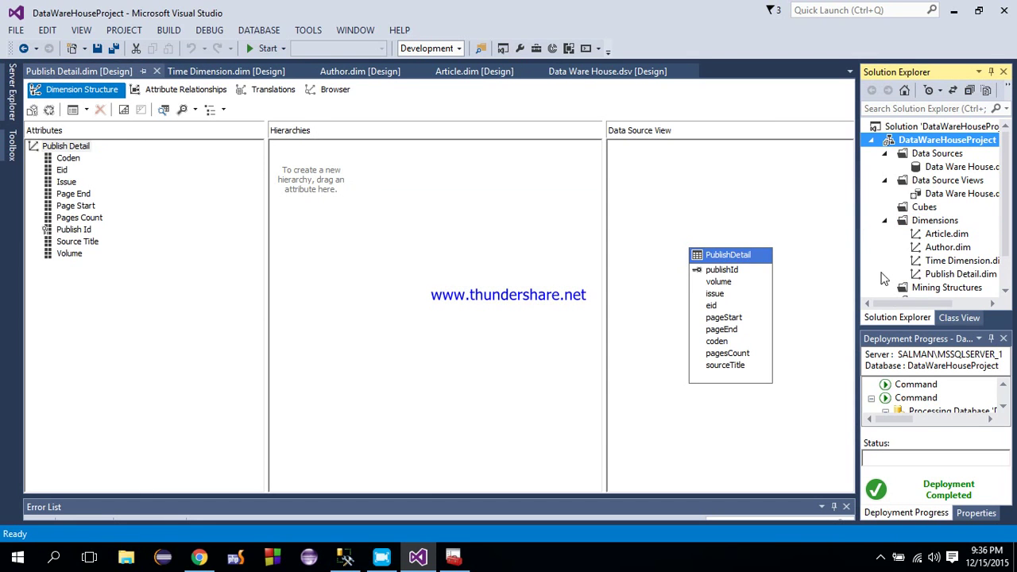
Open Time Dimension and build a hierarchy with Time Id as the first level and Year Of Publication as the second.
click(935, 222)
right_click(934, 226)
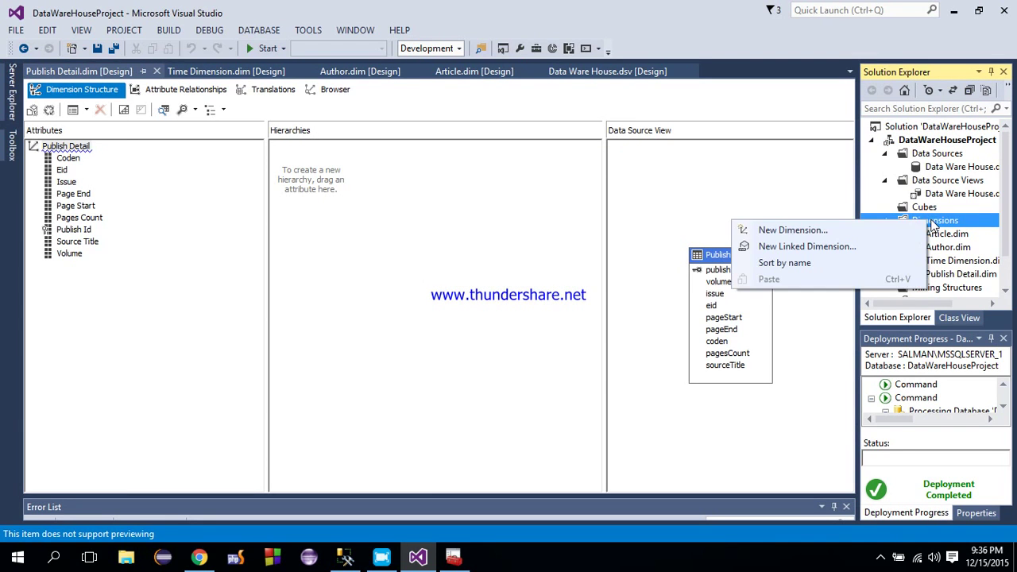
click(947, 262)
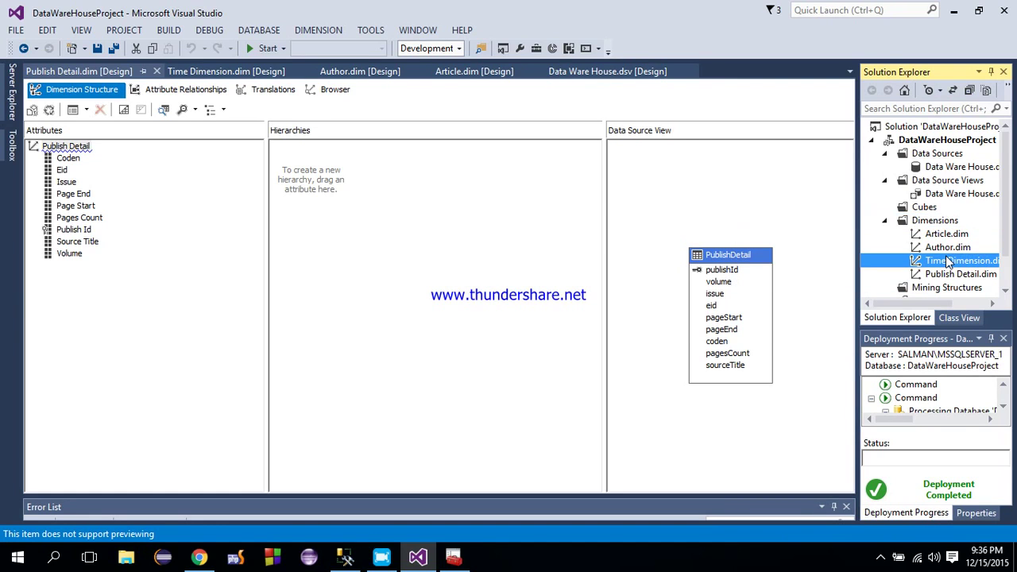
right_click(948, 262)
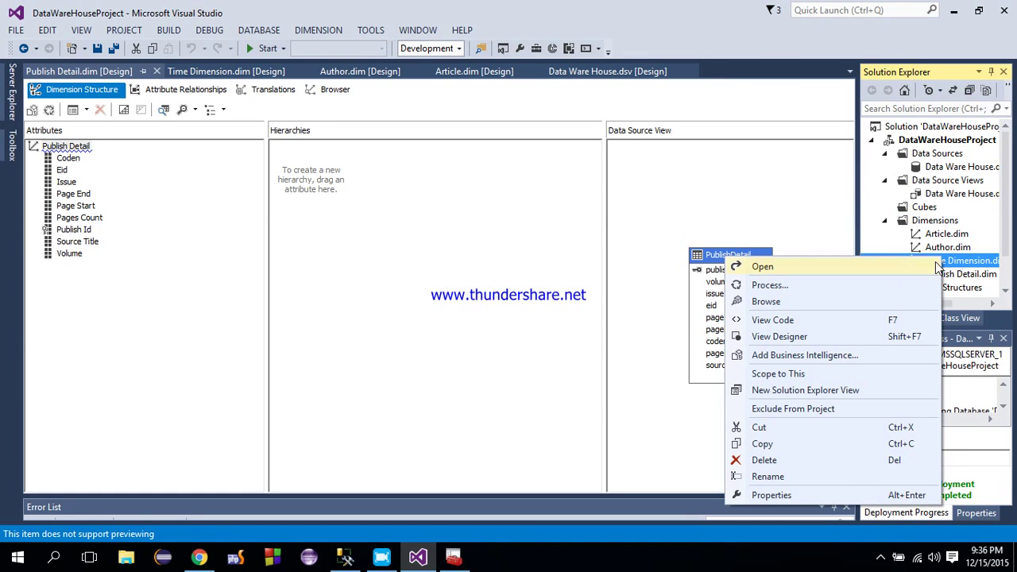
click(966, 265)
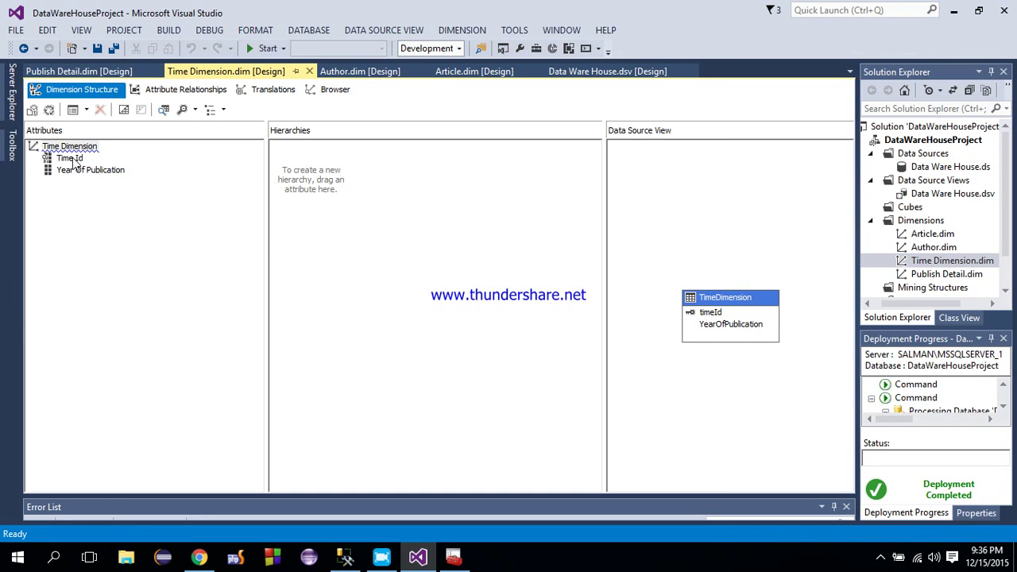
drag(70, 159, 336, 166)
drag(95, 170, 333, 185)
Rename the hierarchy in Time Dimension as Time_Hierarchy.
right_click(331, 154)
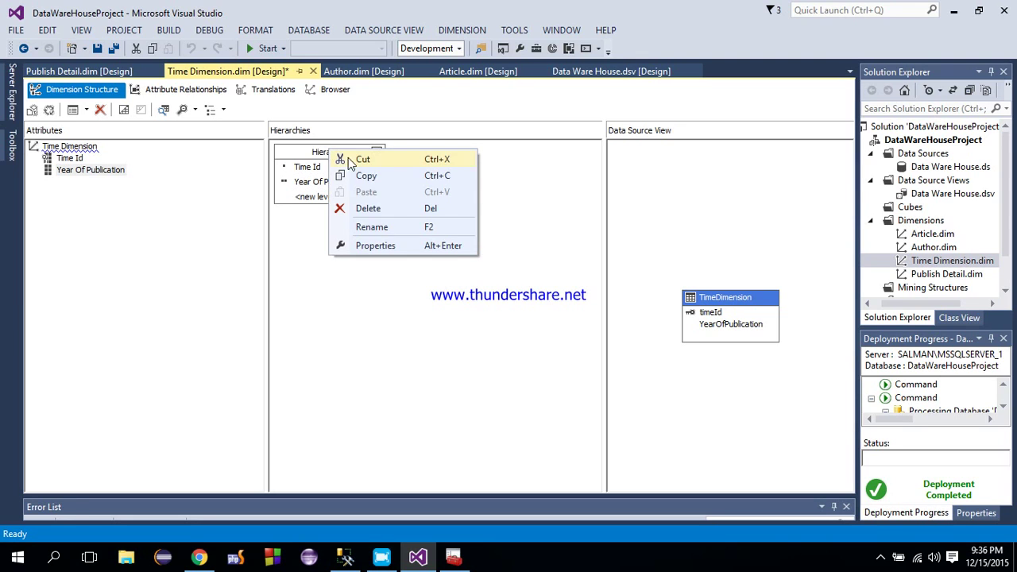
click(370, 227)
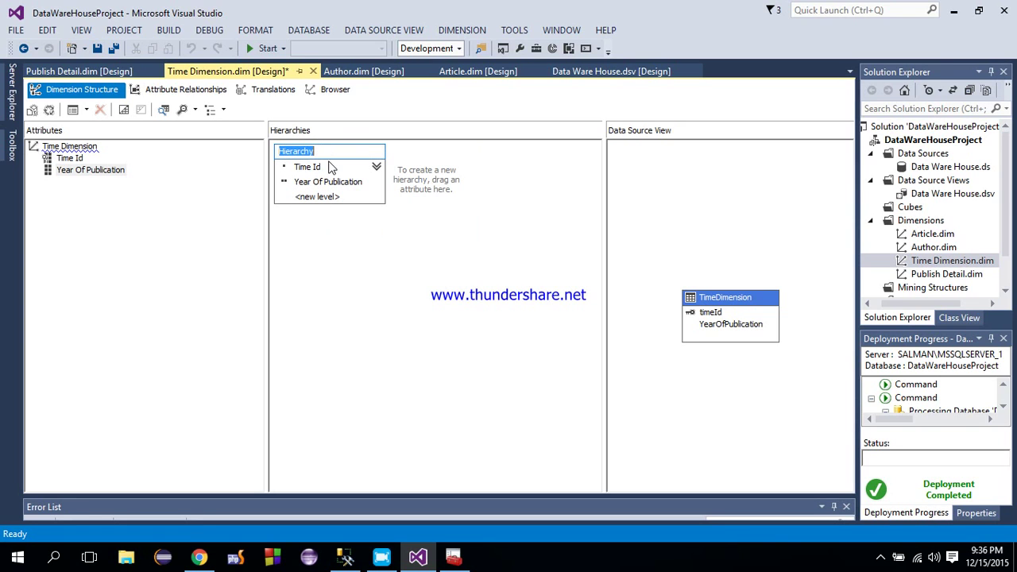
key(End)
key(Home)
text(Time_)
key(Return)
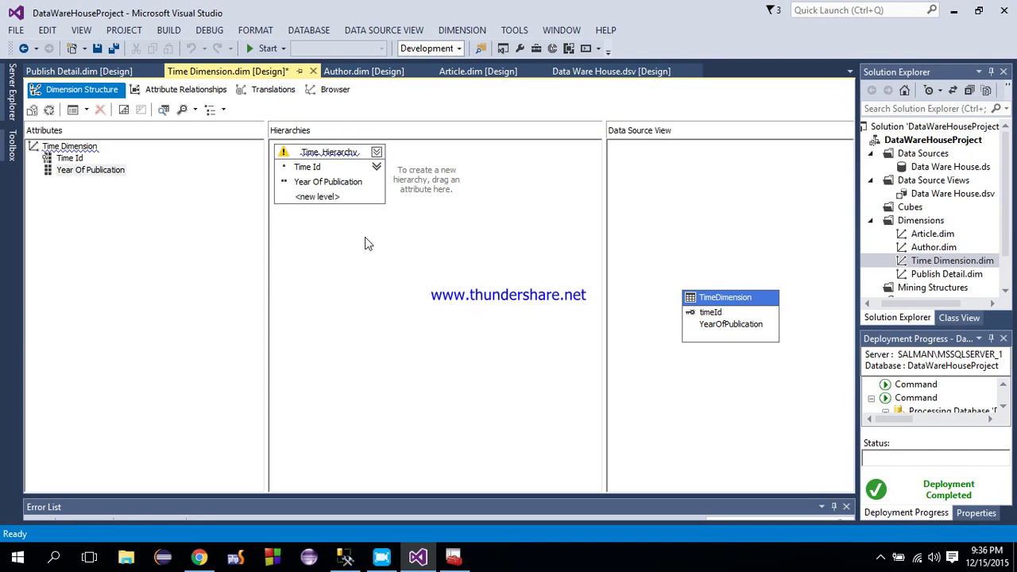
Open the Publish Detail dimension in the dimension designer.
click(926, 275)
right_click(924, 277)
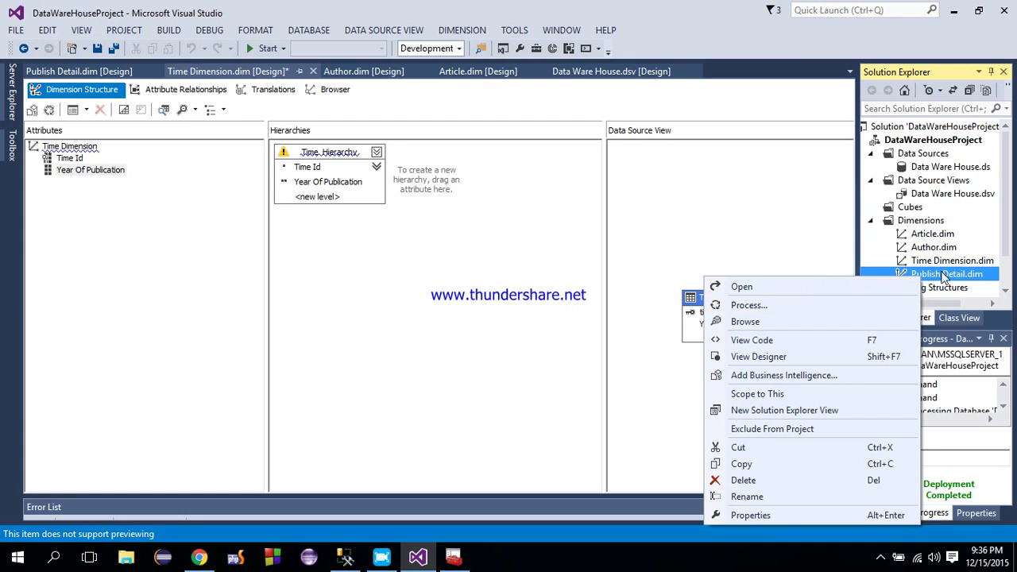
click(943, 276)
double_click(945, 275)
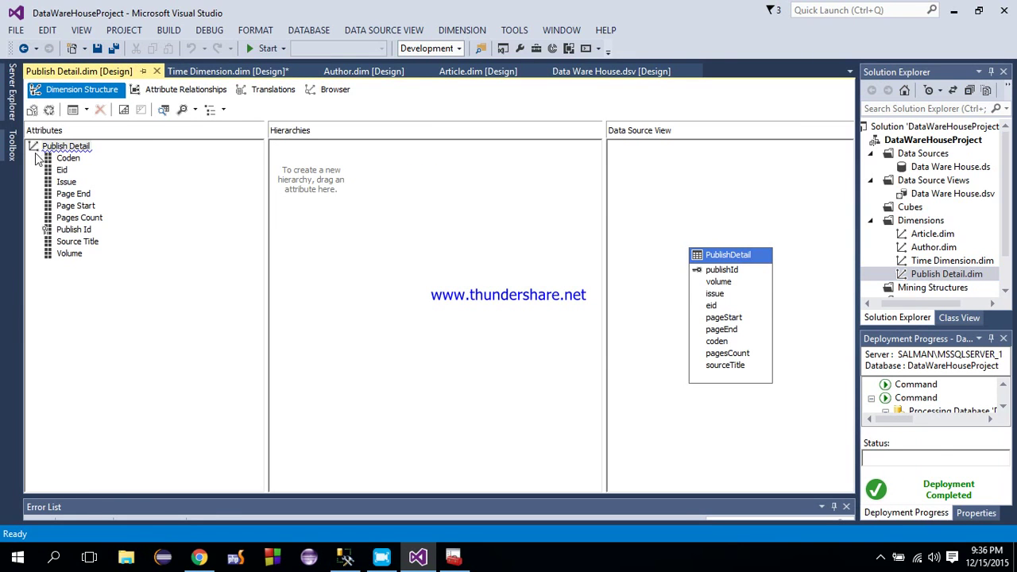
Build a Publish Detail hierarchy with levels Source Title, Publish Id, Pages Count, Page Start and Eid in that order.
drag(82, 232, 298, 185)
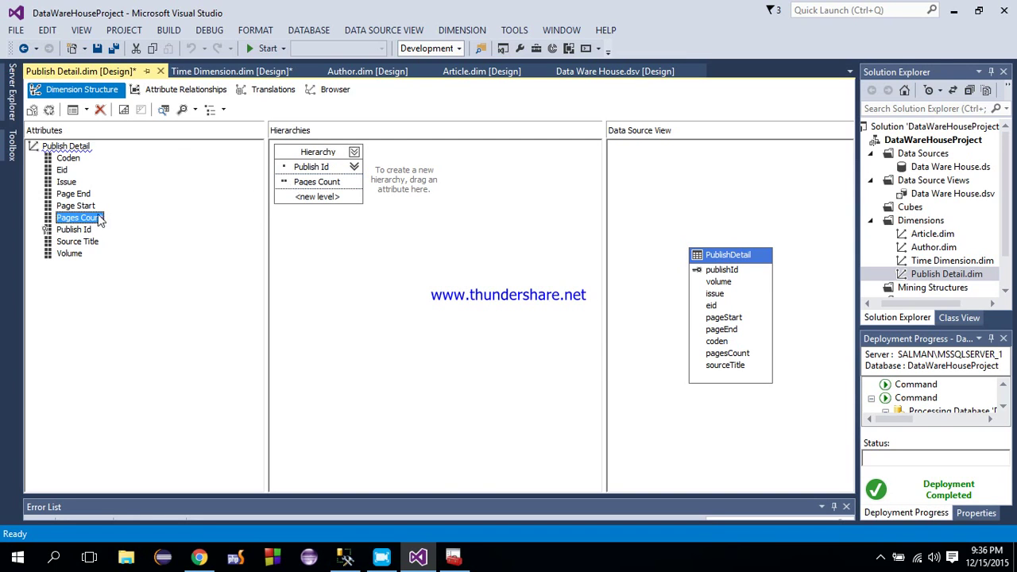
drag(76, 206, 286, 195)
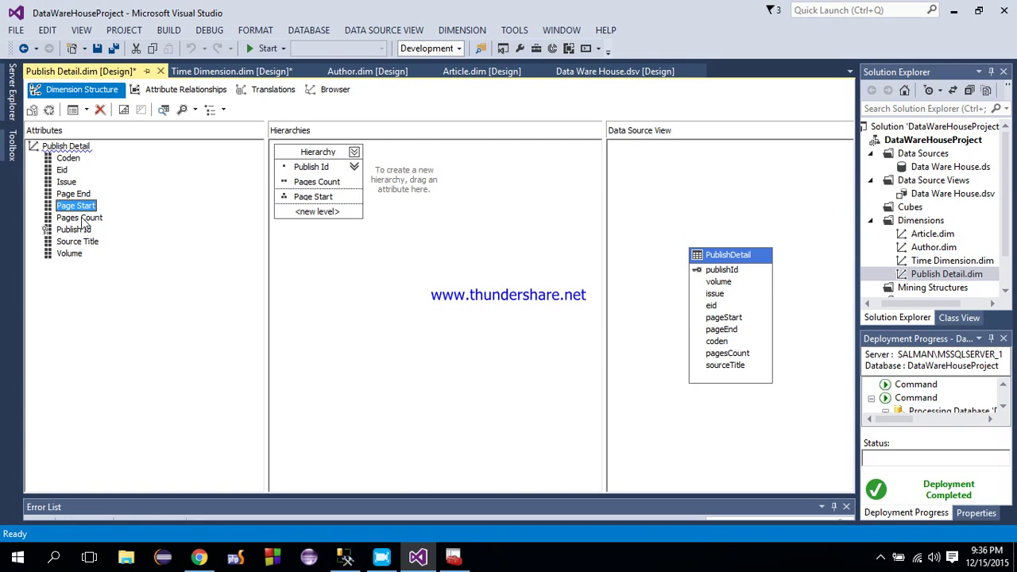
click(82, 218)
drag(78, 242, 302, 167)
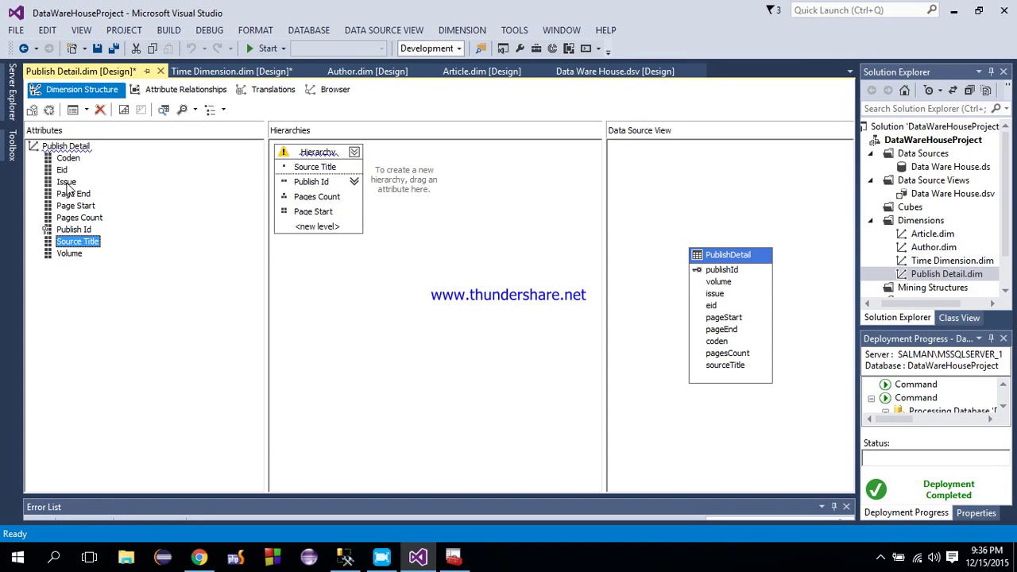
drag(62, 170, 298, 224)
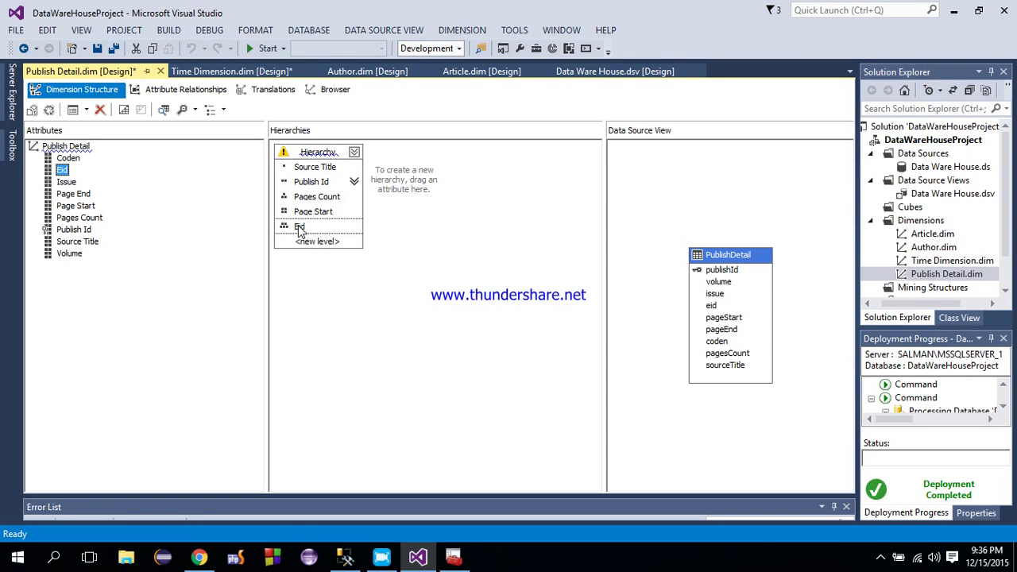
Rename the hierarchy in the Publish Detail dimension as Pub_Hierarchy.
right_click(316, 154)
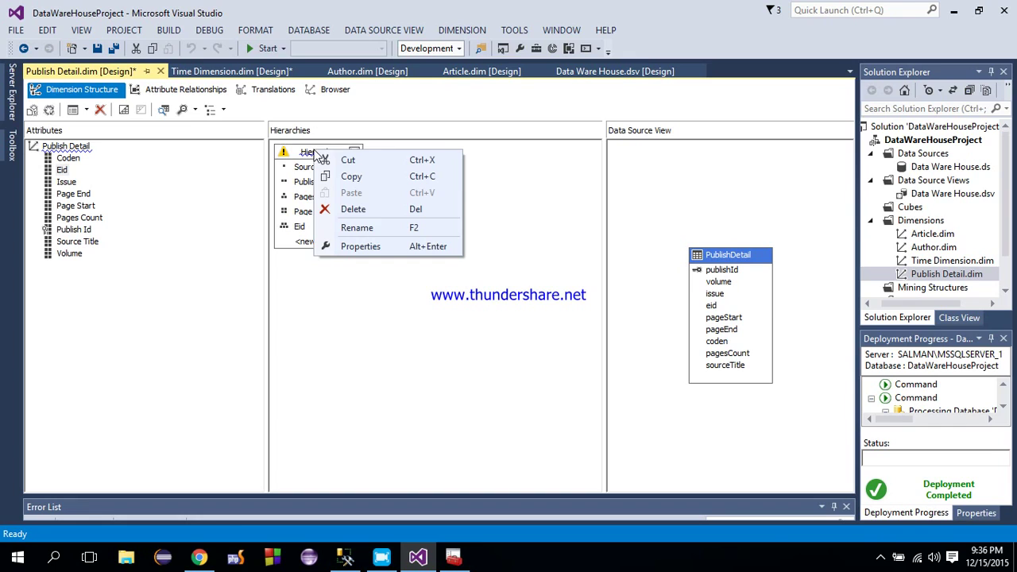
click(355, 225)
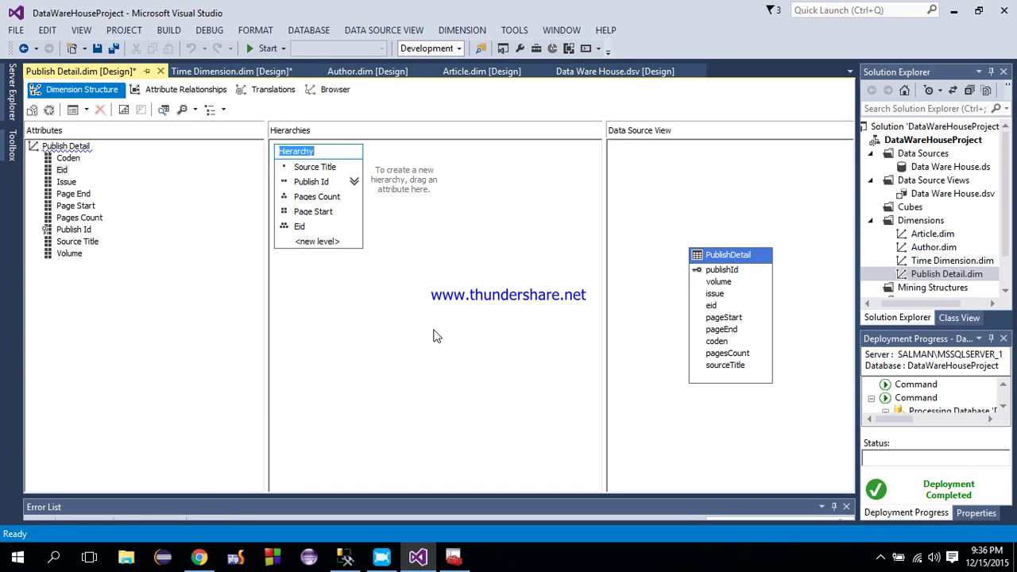
key(End)
text(Pub)_)
key(BackSpace)
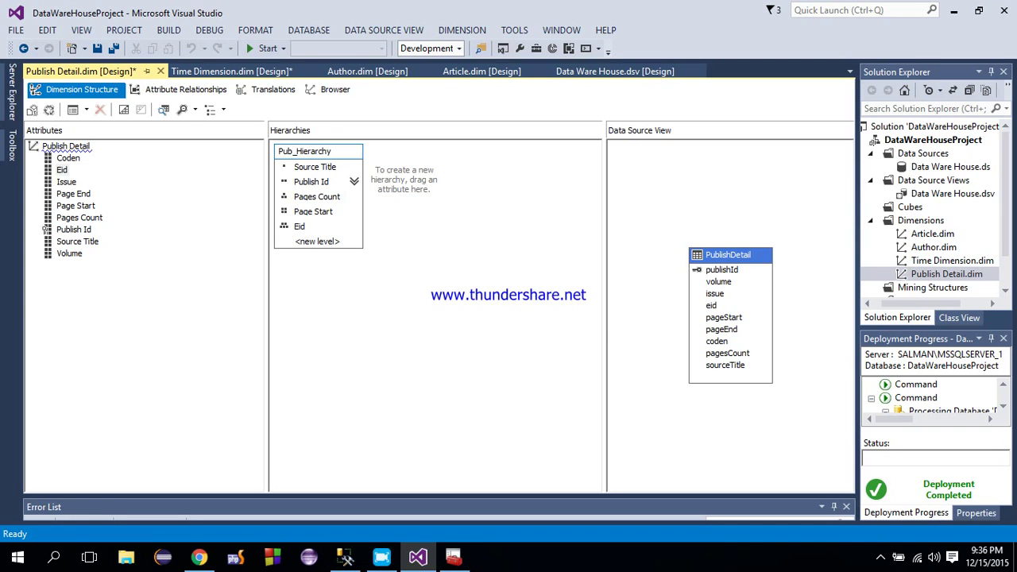
click(502, 285)
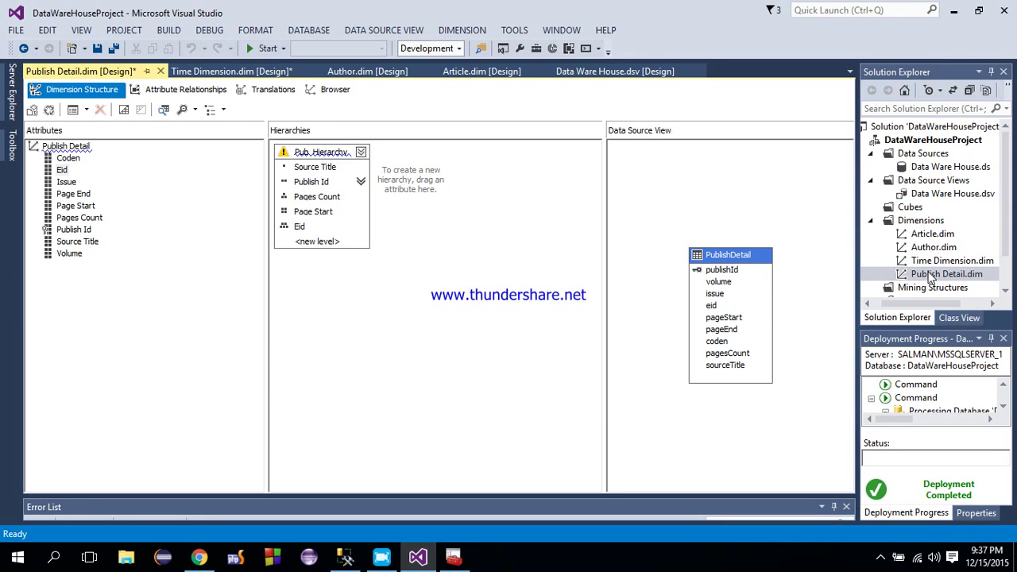
Create a dimension named Sponsors from the existing Sponsors table, with sponsorId as key and the Sponsor Name attribute included.
right_click(921, 224)
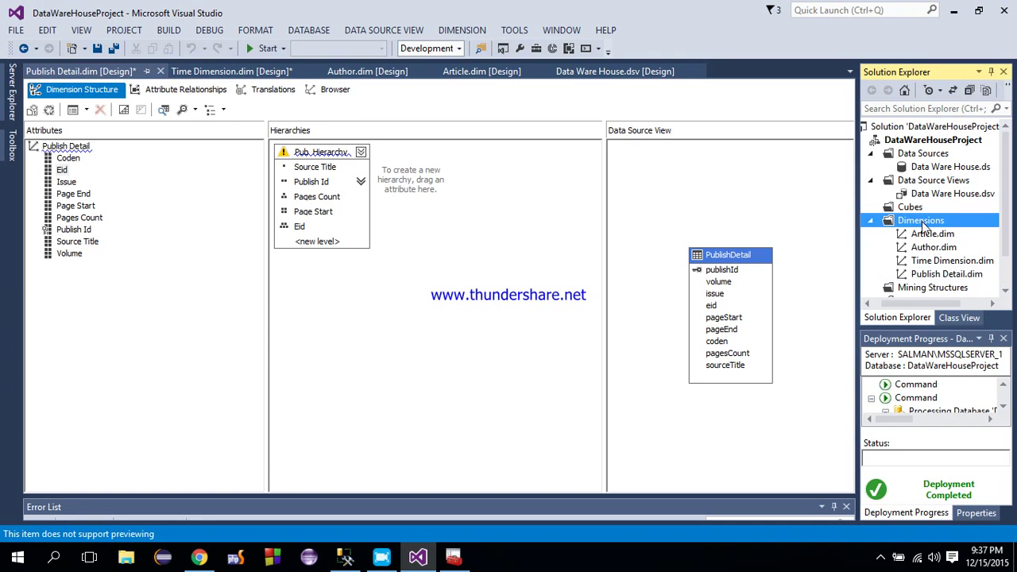
click(867, 227)
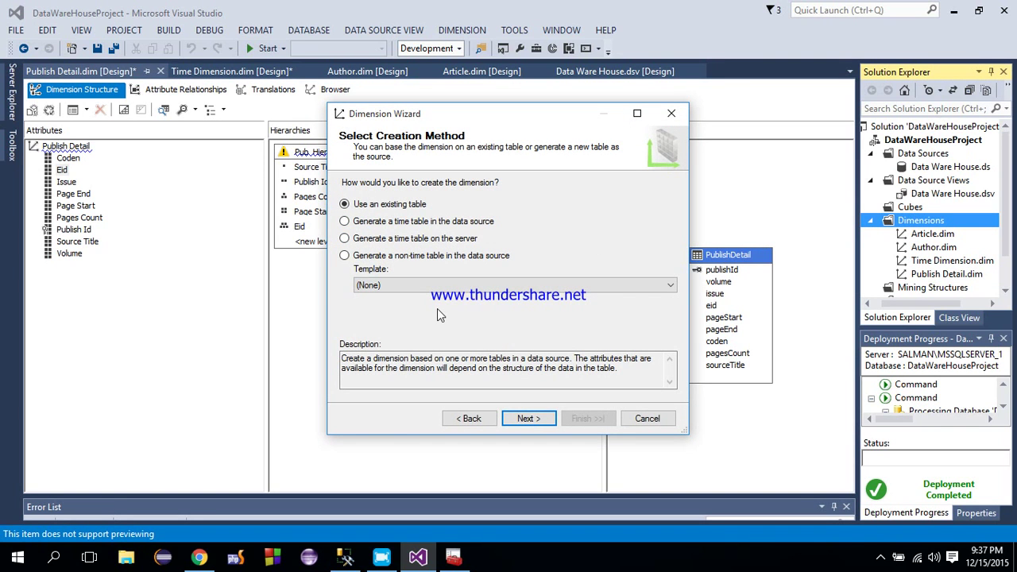
click(514, 420)
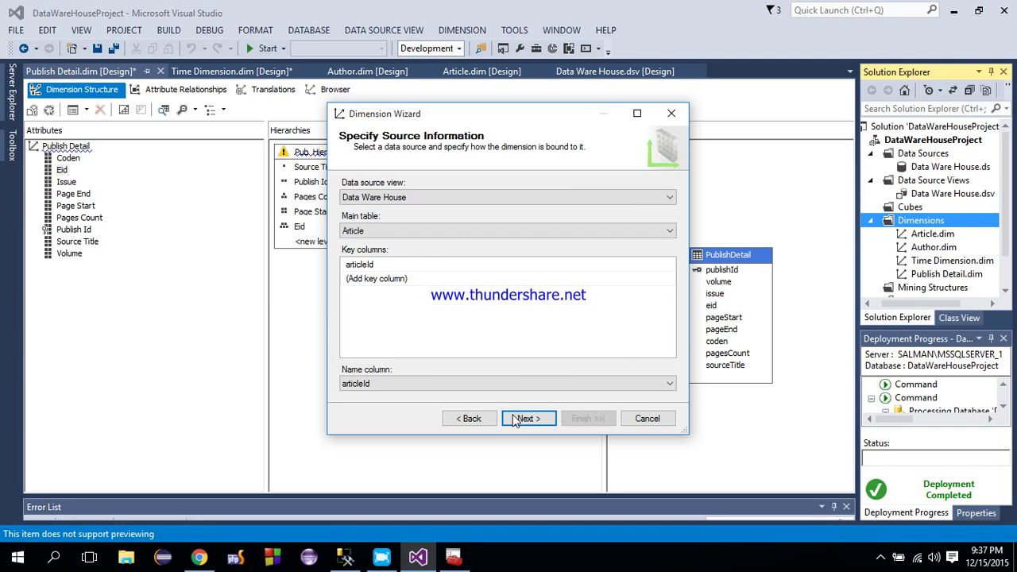
click(671, 228)
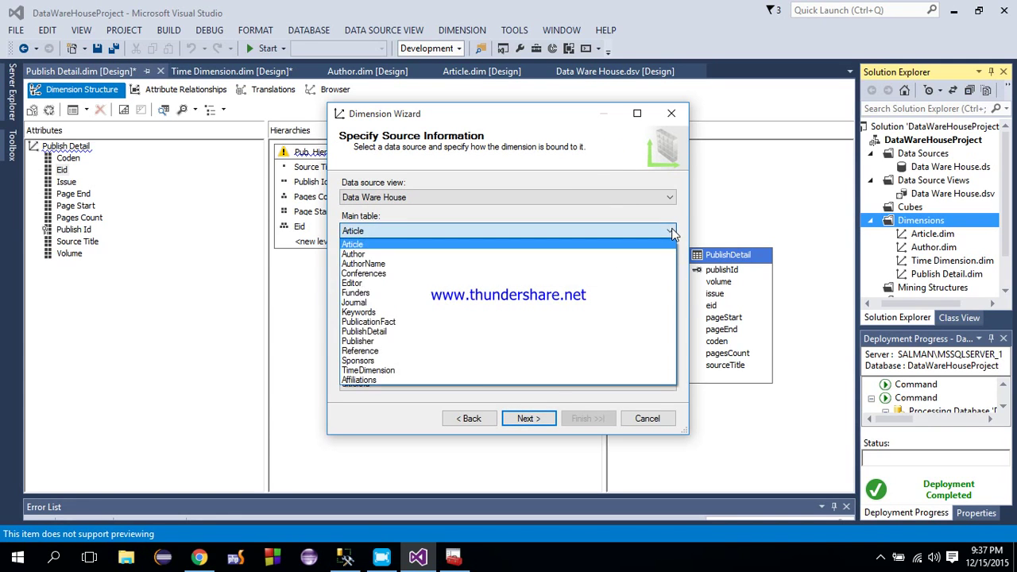
click(479, 363)
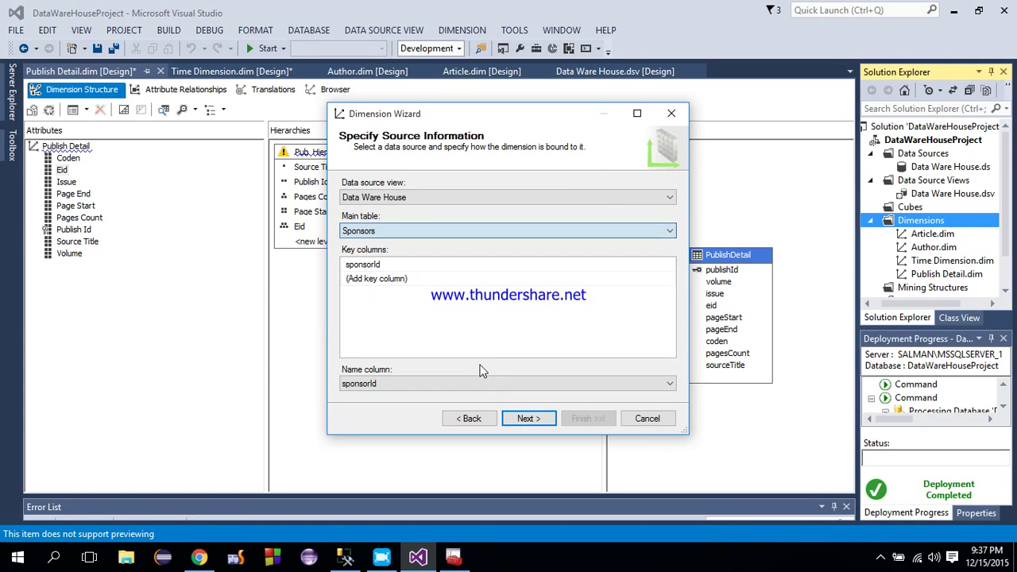
click(528, 419)
click(348, 196)
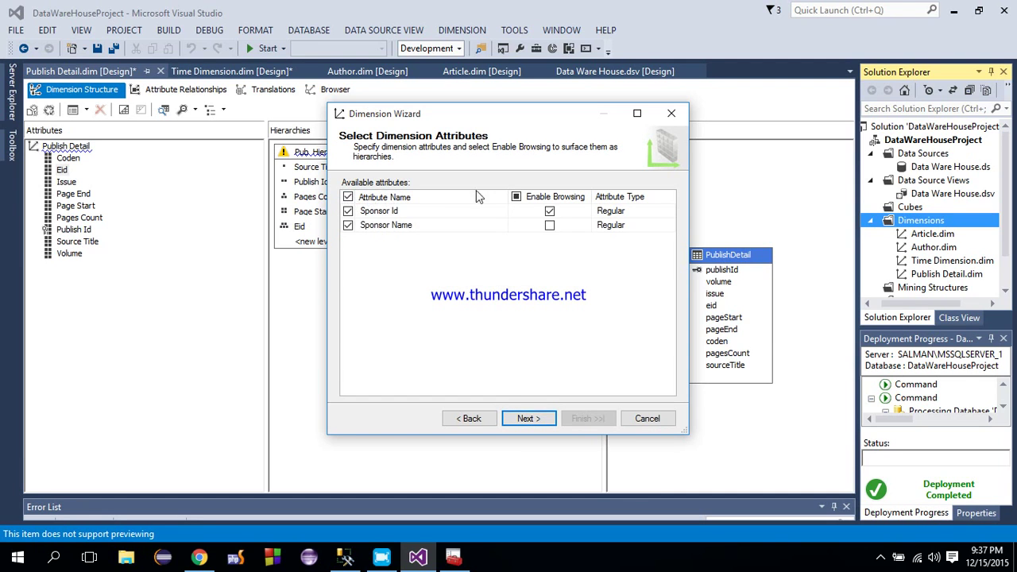
click(526, 418)
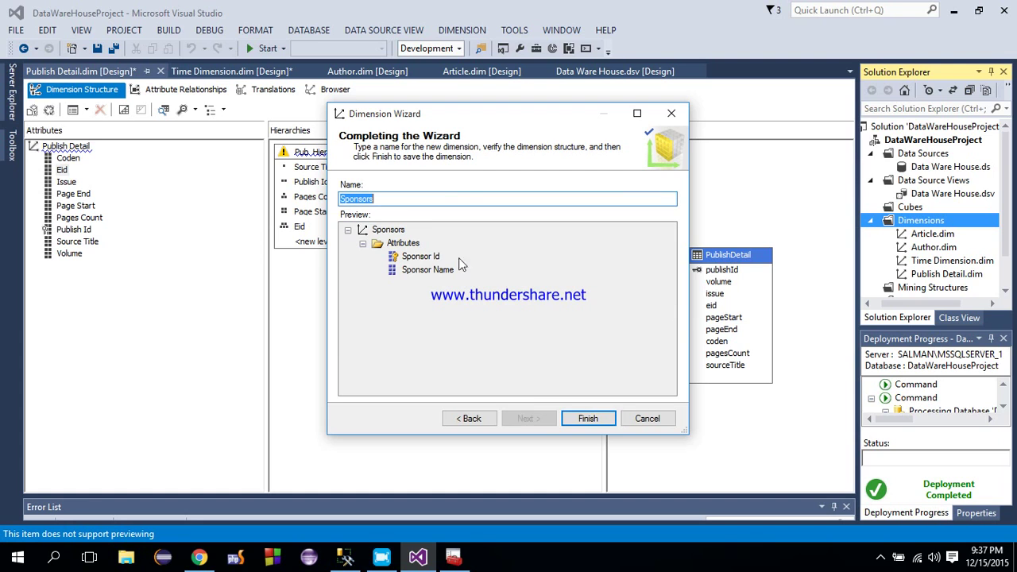
click(588, 419)
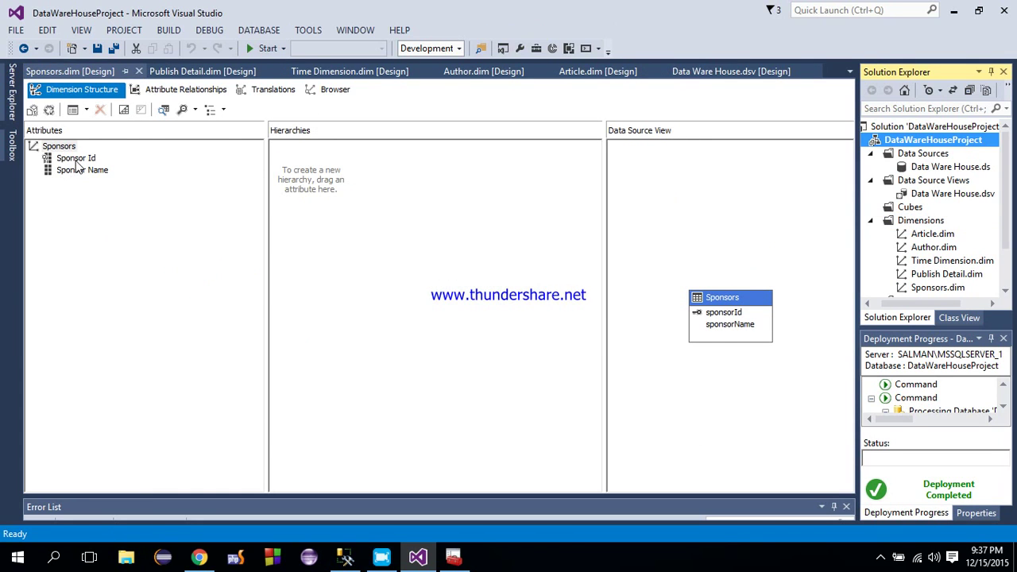
Build a hierarchy in Sponsors with Sponsor Id above Sponsor Name and rename it Sponsor_Hierarchy.
drag(77, 160, 270, 185)
drag(103, 175, 343, 187)
right_click(303, 155)
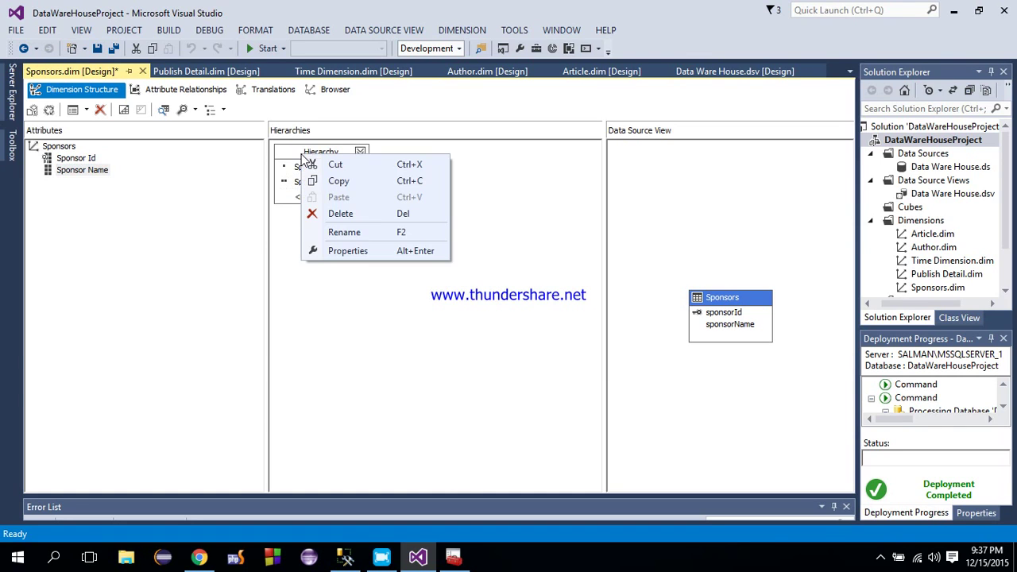
click(343, 232)
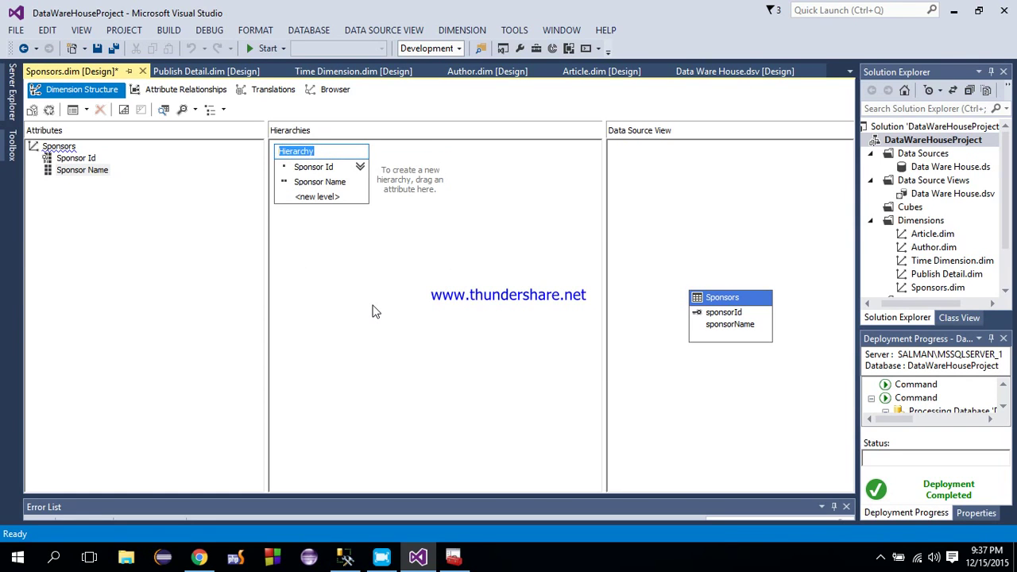
key(End)
key(Home)
text(Spon)
text(sor_)
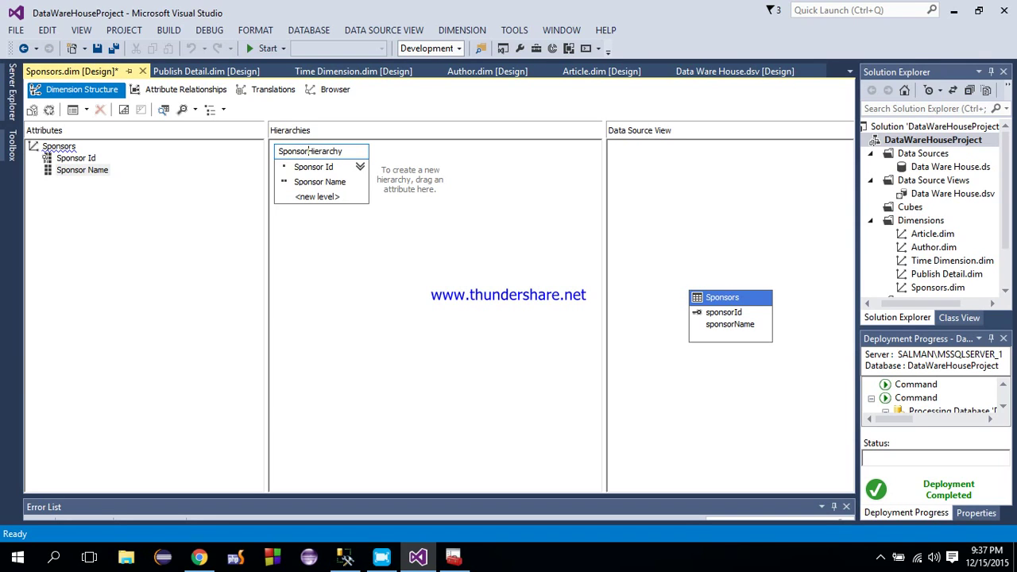
key(Return)
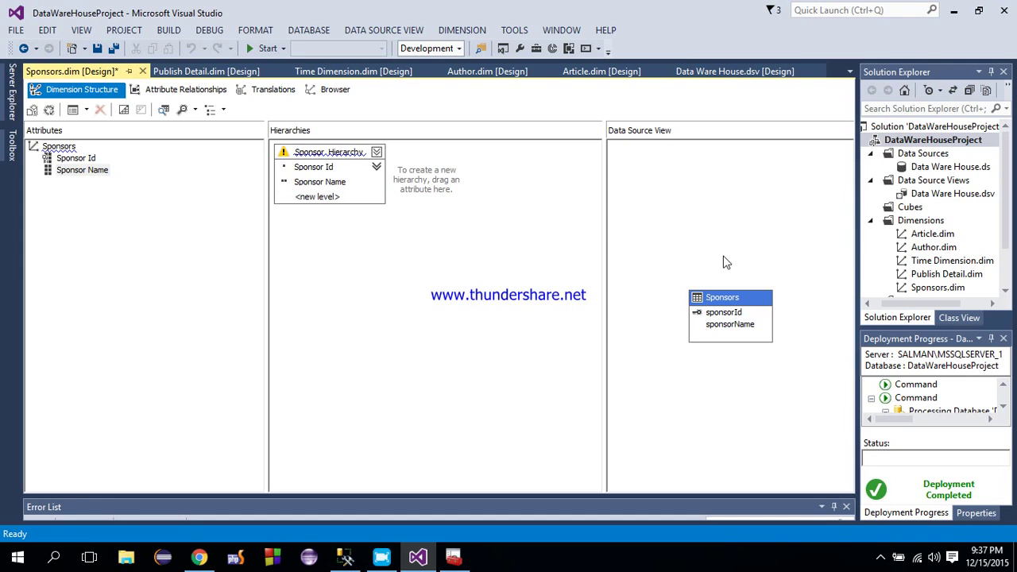
Start processing the Article dimension and accept building and deploying the project first.
click(950, 287)
click(925, 249)
click(924, 235)
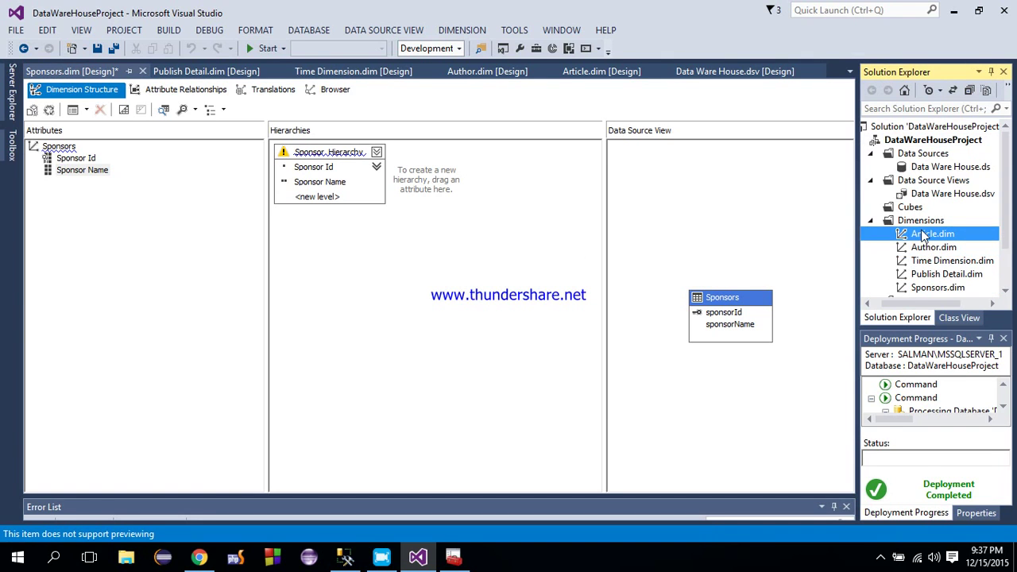
right_click(923, 234)
click(815, 261)
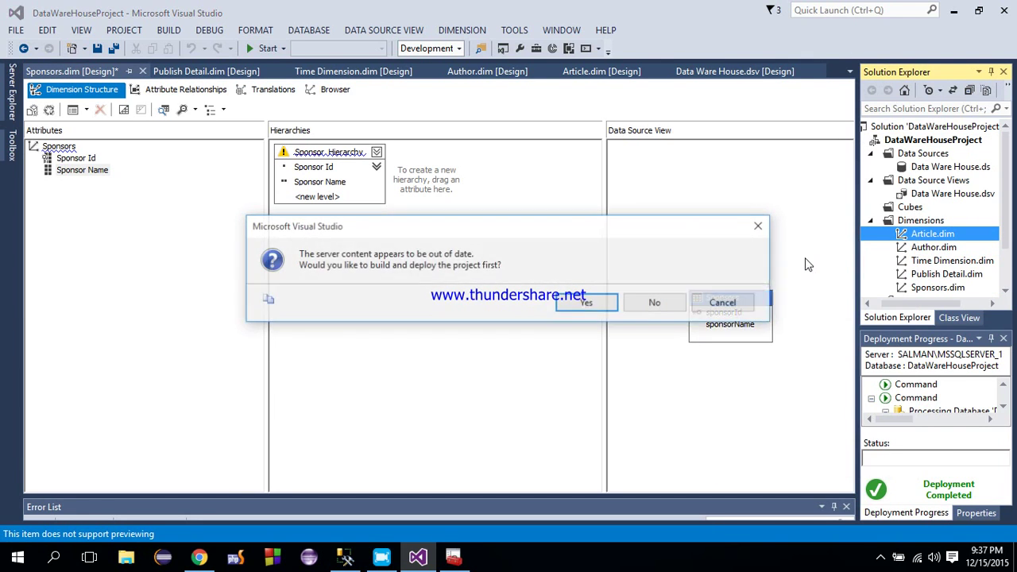
click(583, 302)
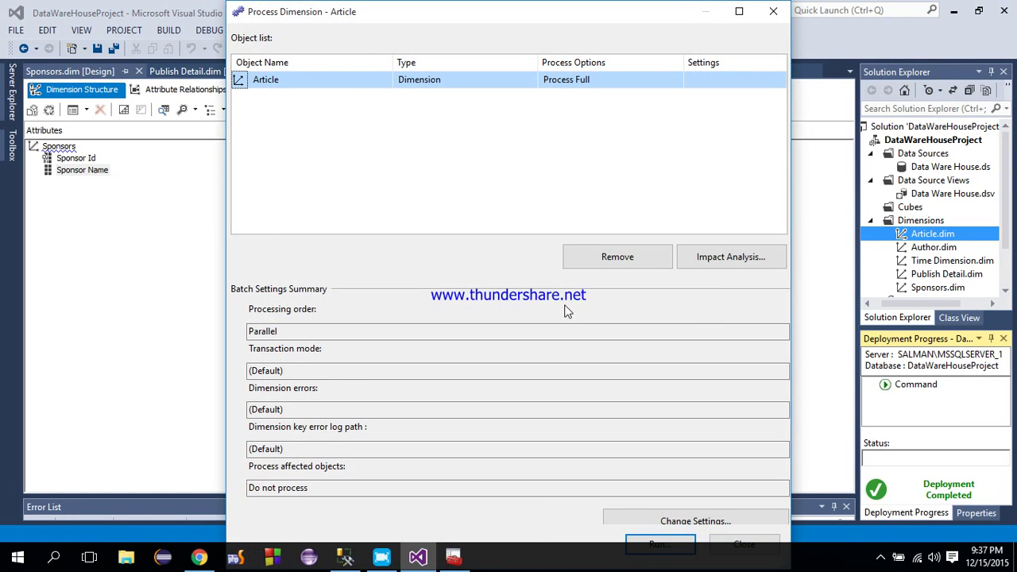
Check the impact analysis for the Article dimension, run Process Full on it and close the processing dialogs.
click(251, 322)
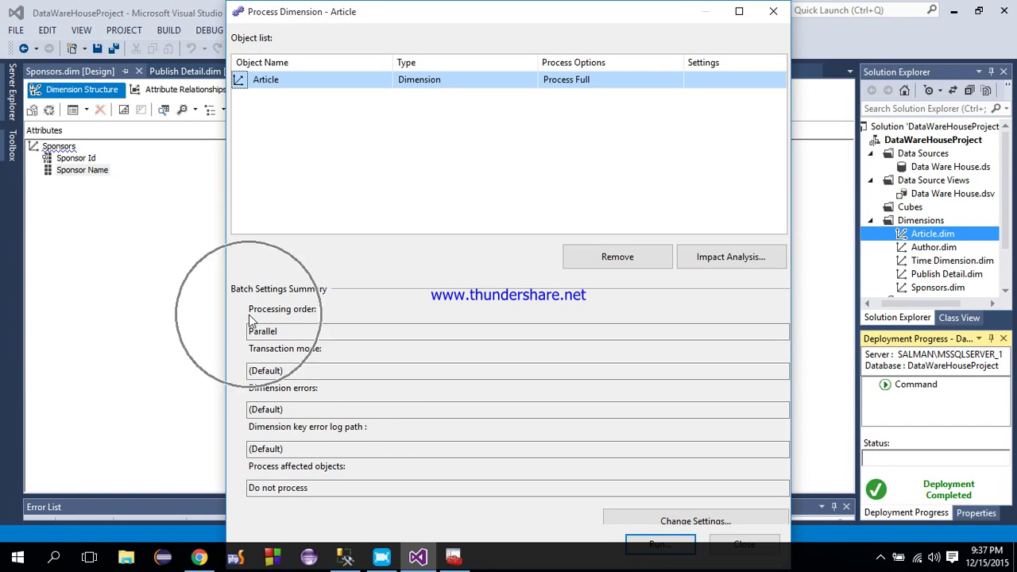
click(719, 256)
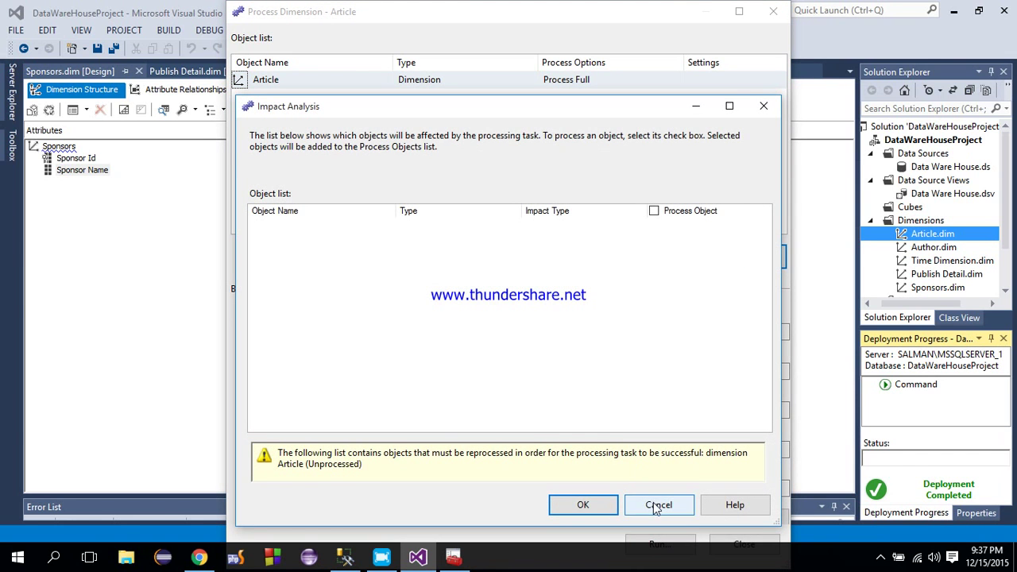
click(659, 505)
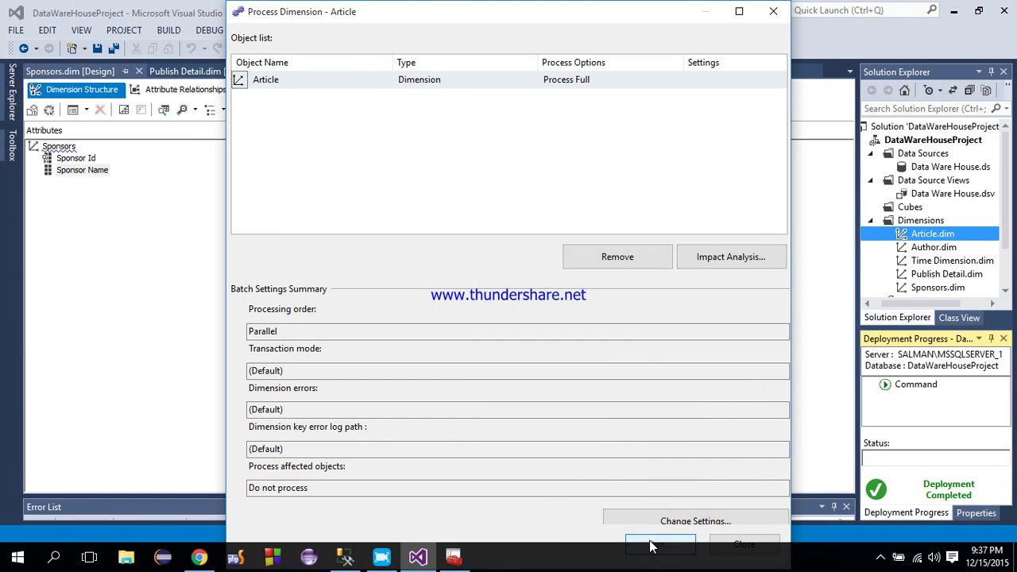
click(651, 545)
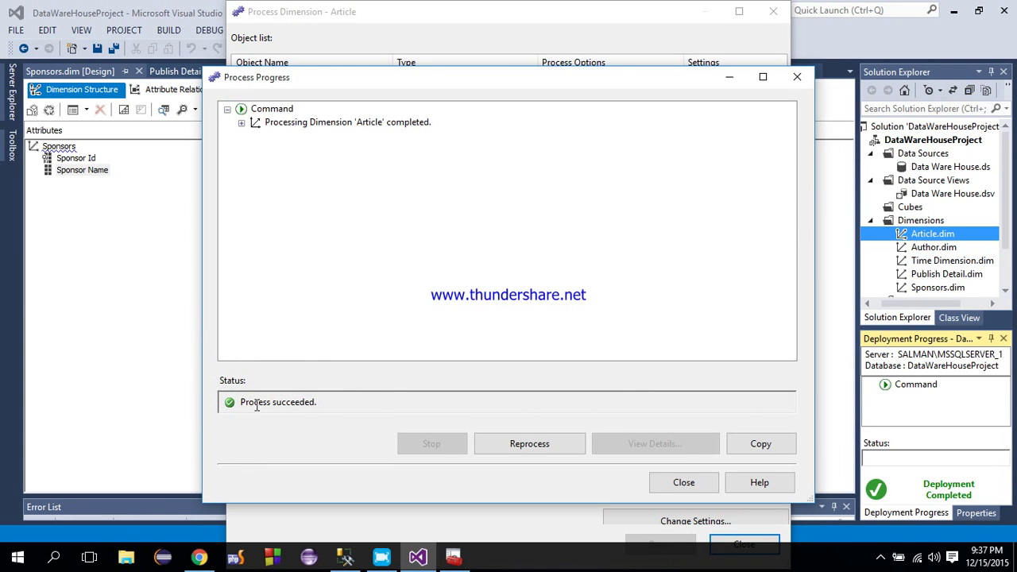
click(709, 483)
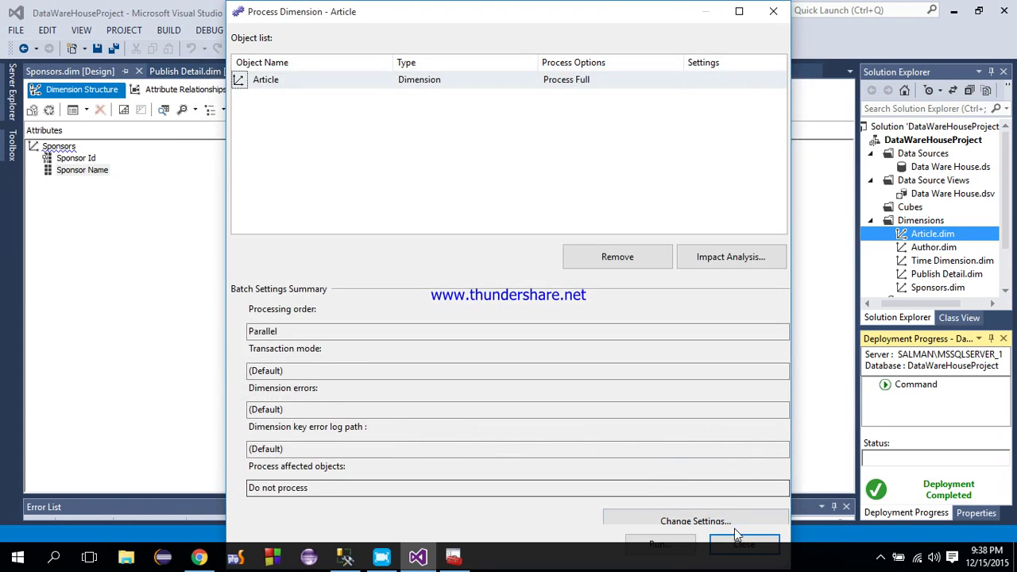
click(741, 545)
Process the Author dimension with Process Full and close the processing dialogs.
right_click(934, 251)
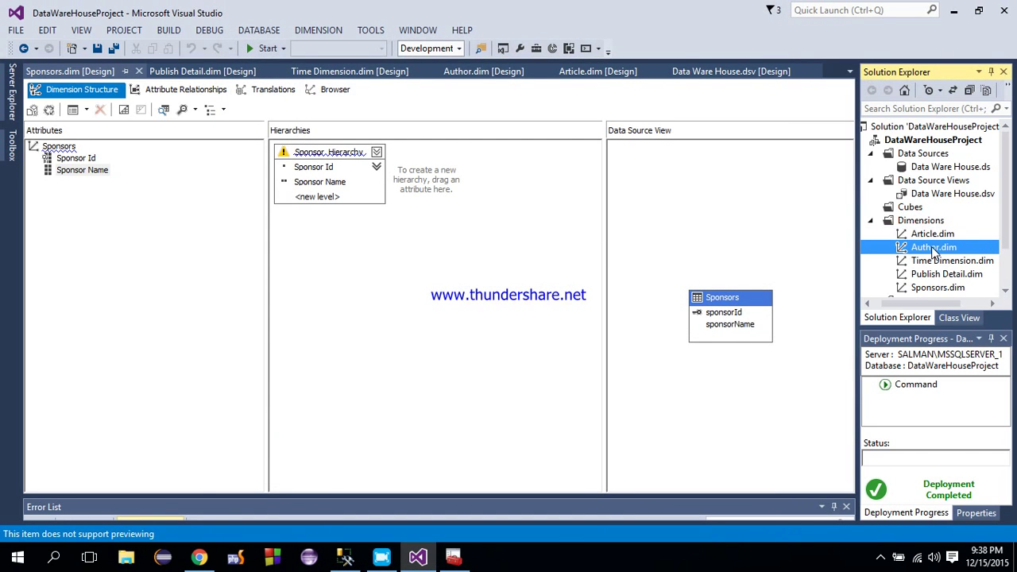
click(815, 277)
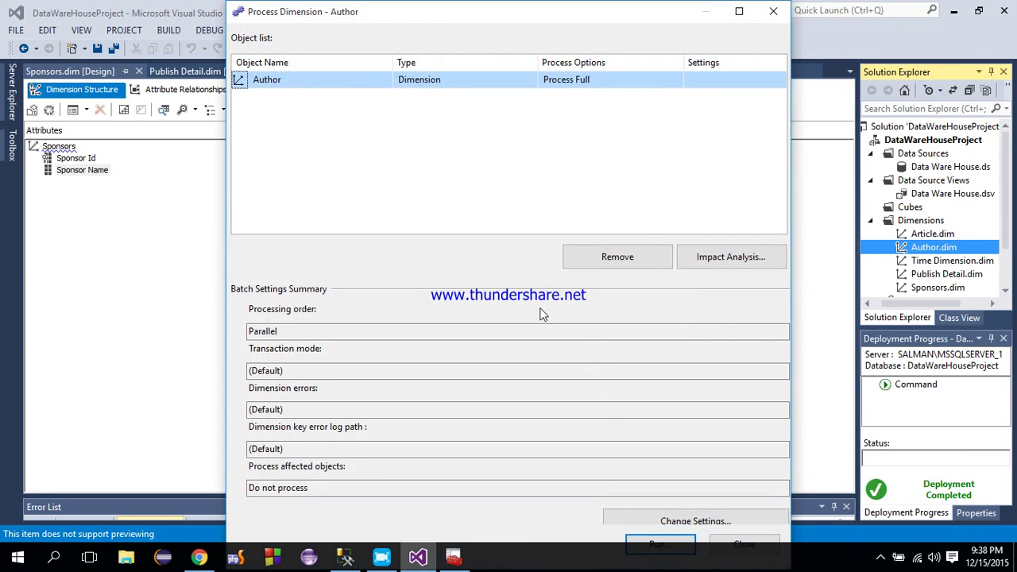
click(675, 543)
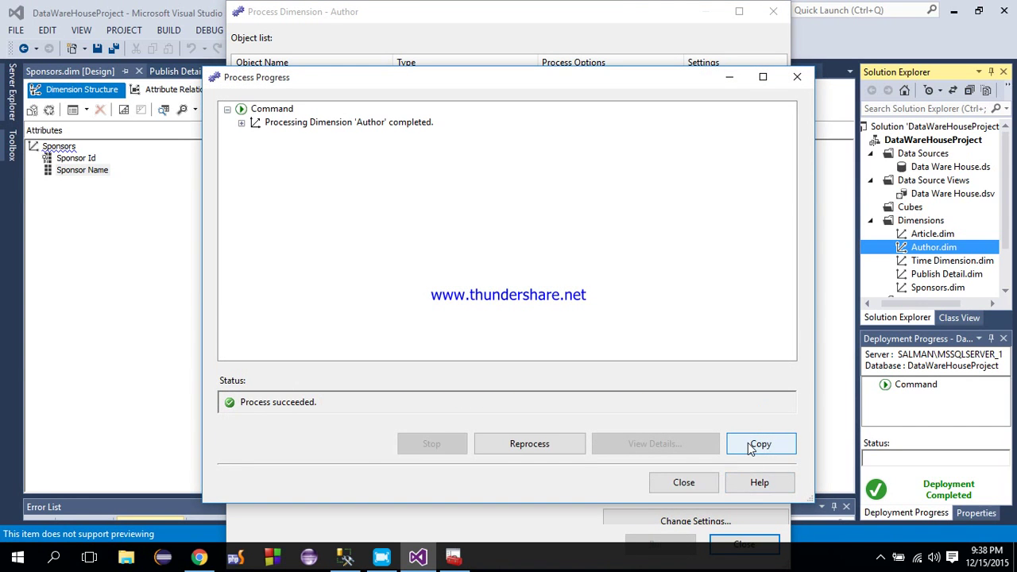
click(686, 484)
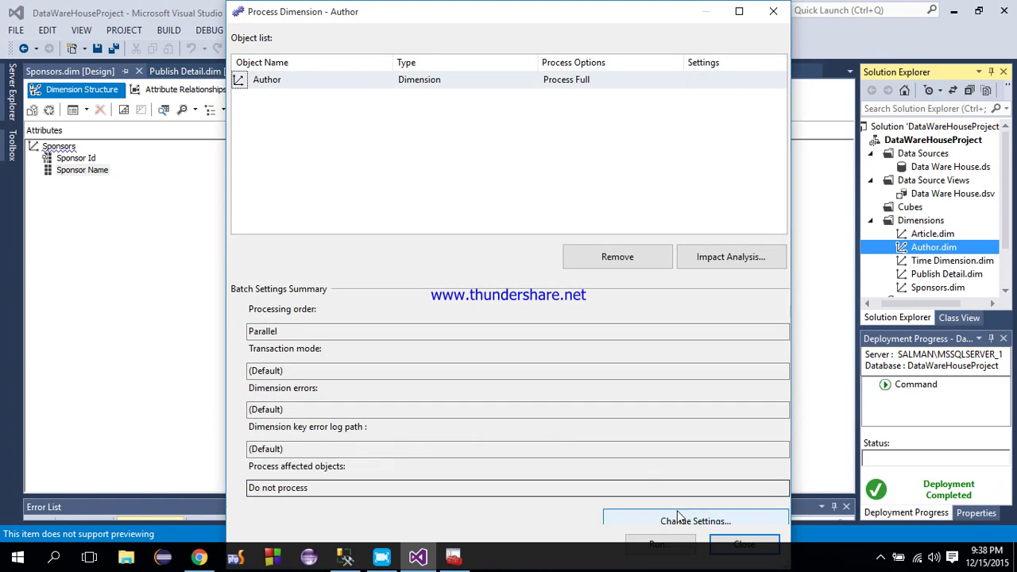
click(719, 543)
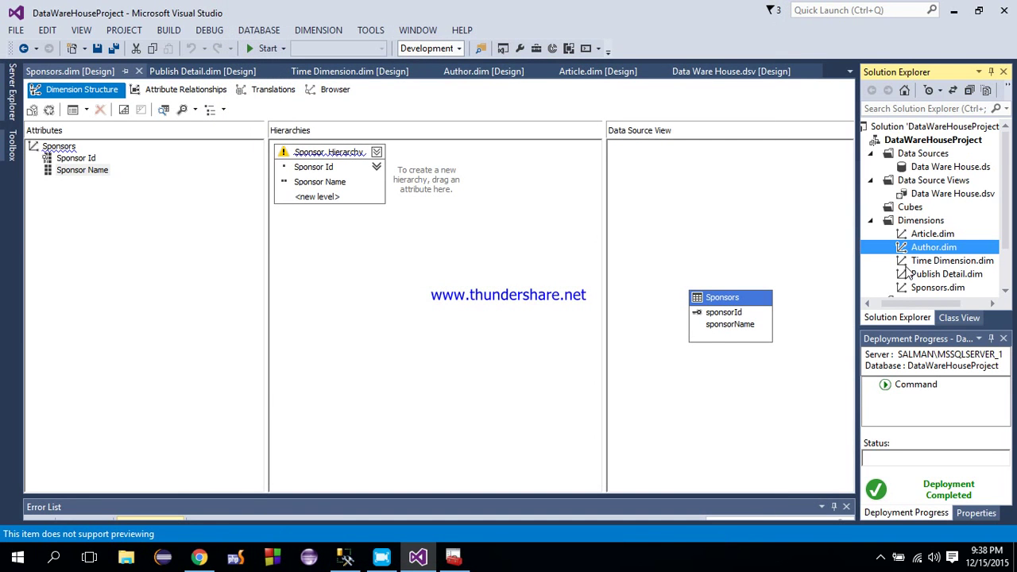
Process the Time Dimension with Process Full and close the processing dialogs.
right_click(908, 260)
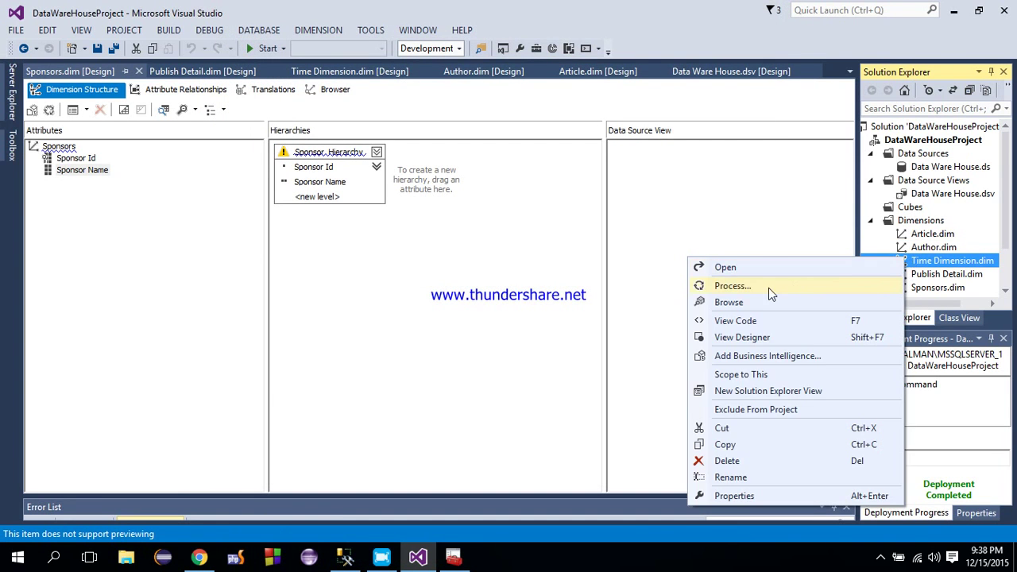
click(732, 286)
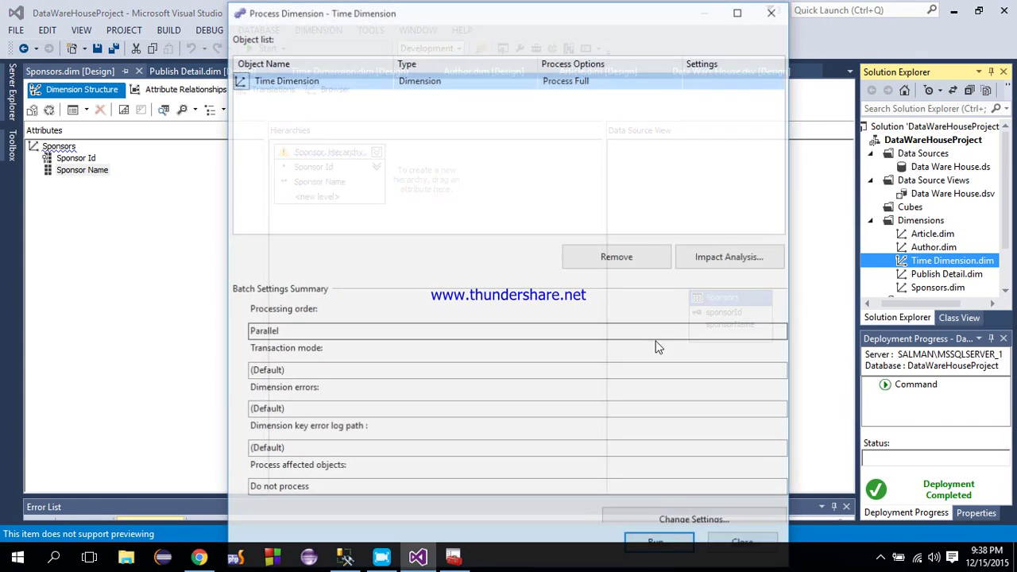
click(653, 542)
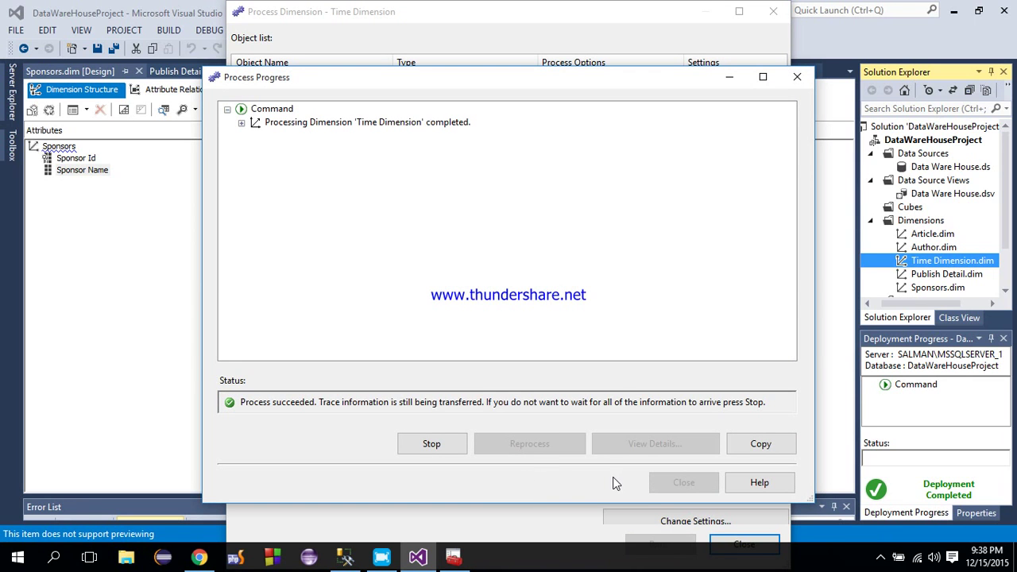
click(663, 482)
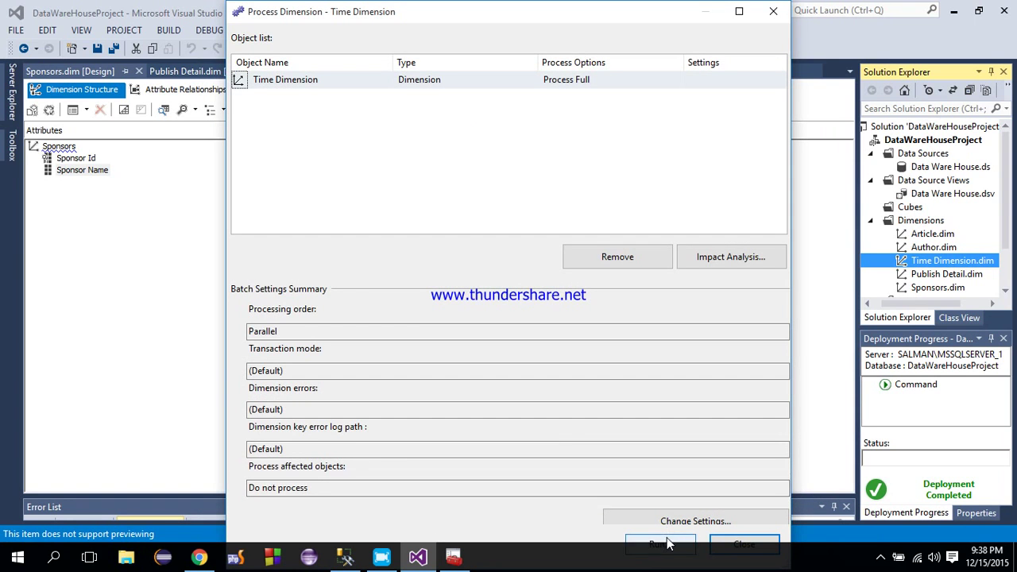
click(726, 543)
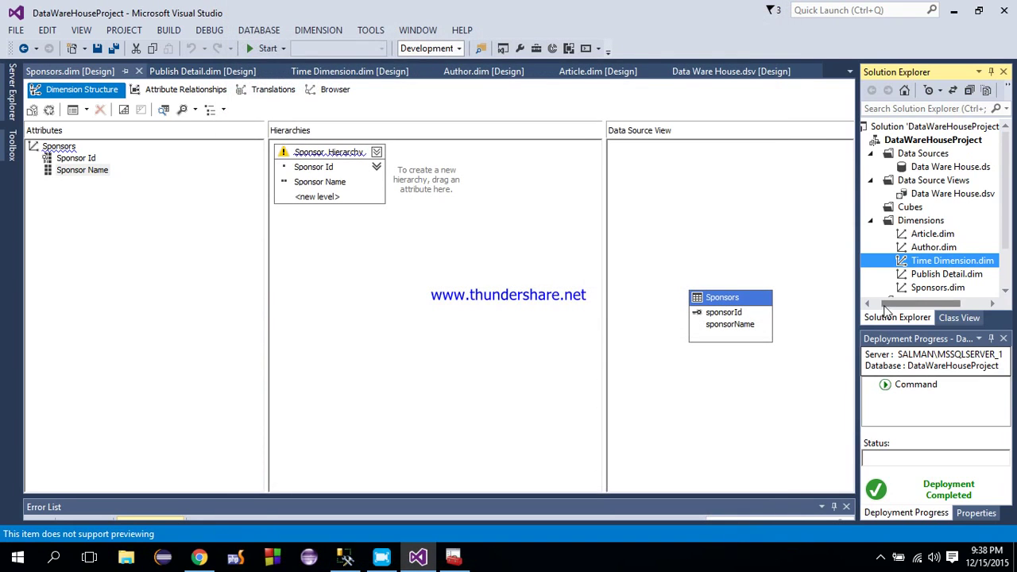
Process the Publish Detail dimension with Process Full and close the processing dialogs.
click(910, 275)
right_click(910, 275)
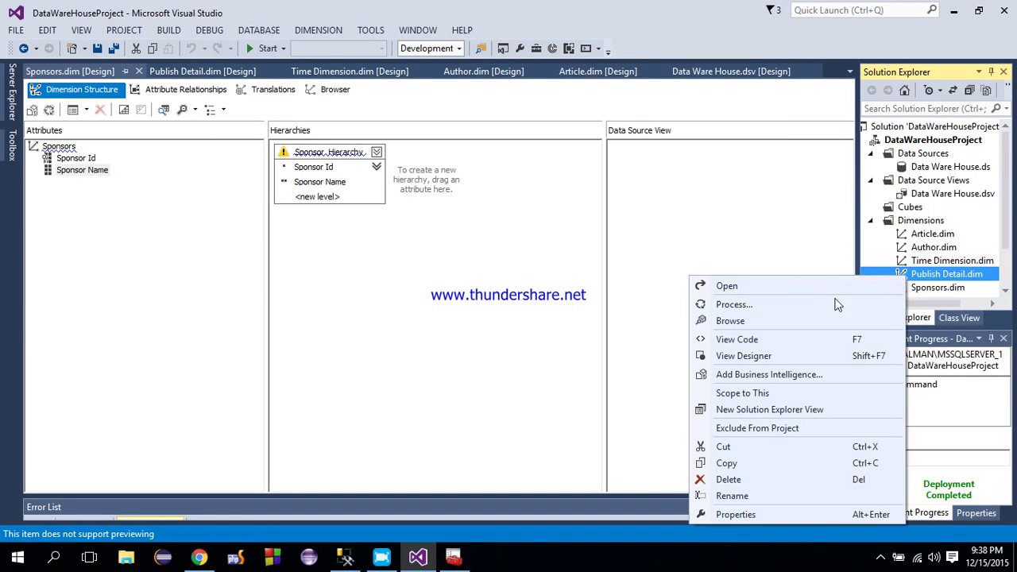
click(734, 304)
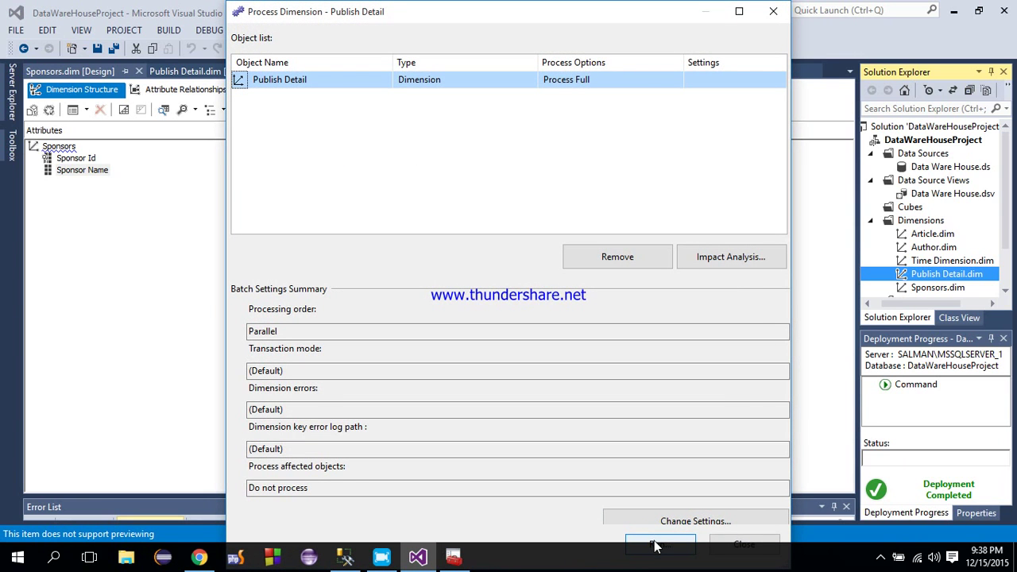
click(655, 545)
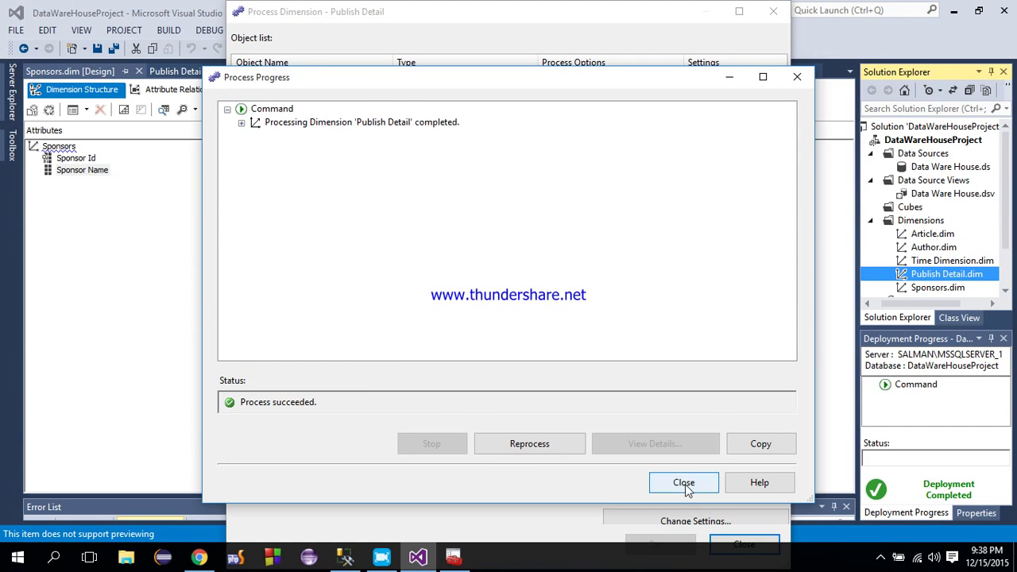
click(684, 483)
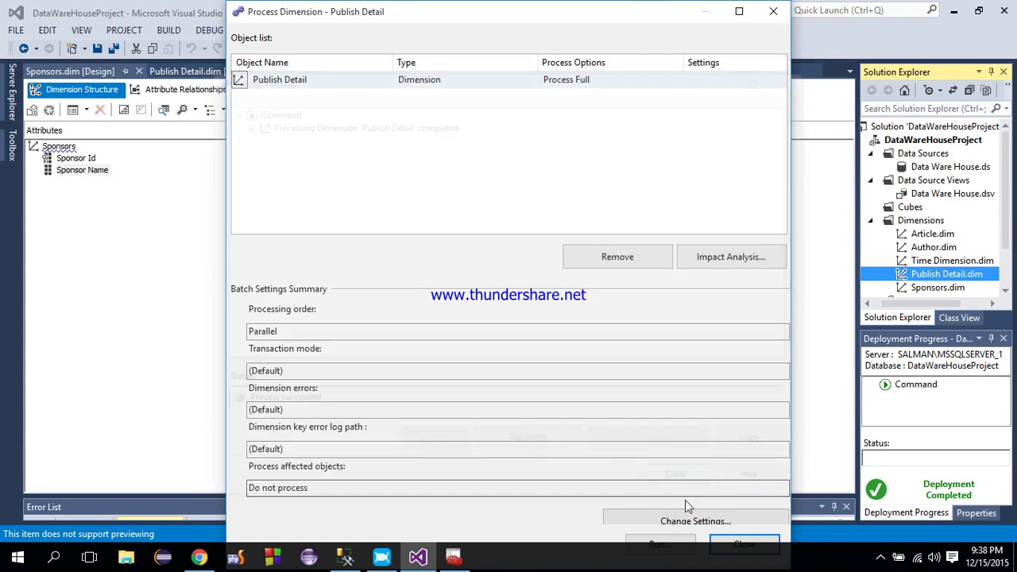
click(742, 547)
Start processing the Sponsors dimension, accepting to build and deploy the project first and overwrite the server database.
click(925, 289)
right_click(926, 290)
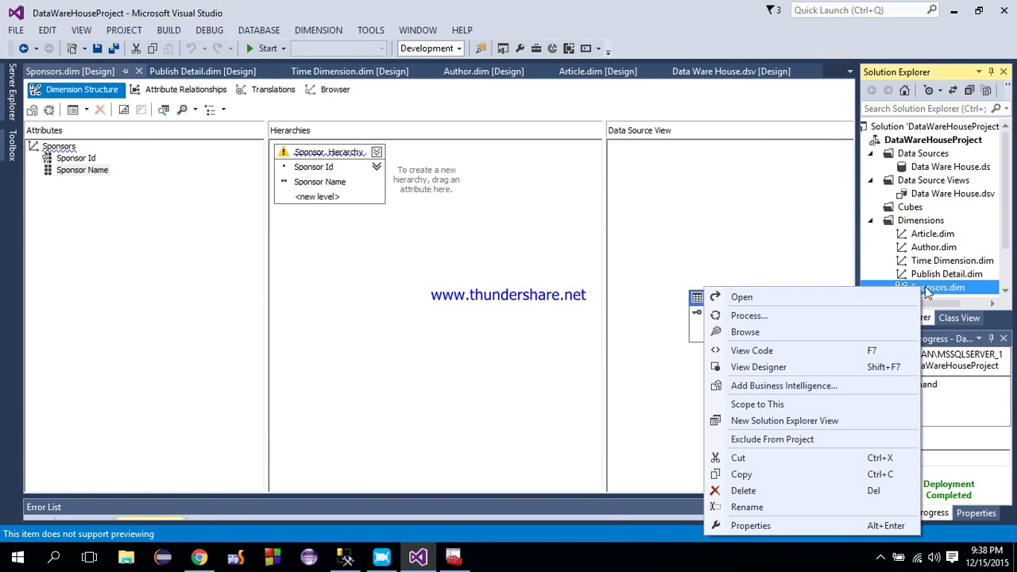
click(749, 321)
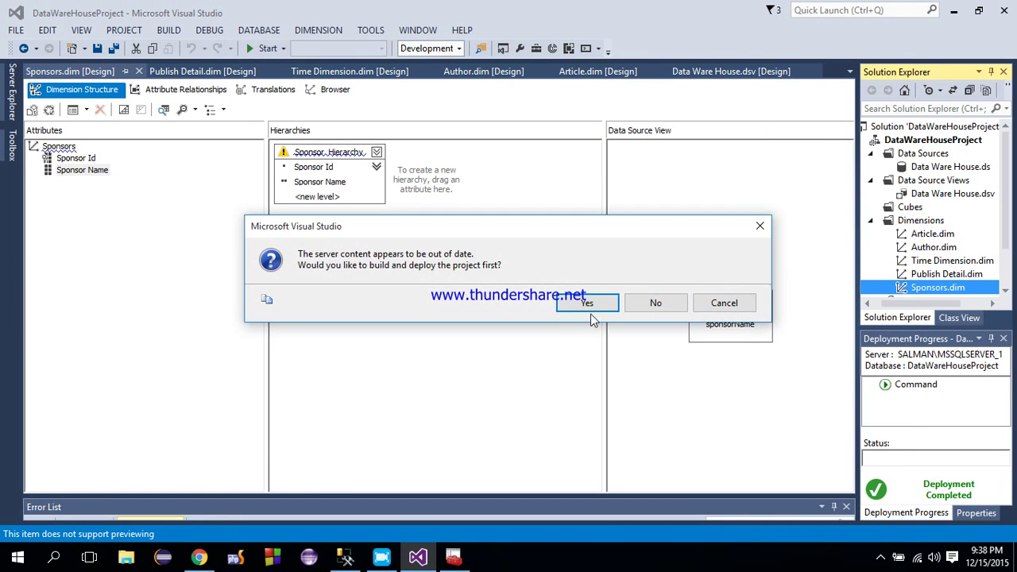
click(588, 304)
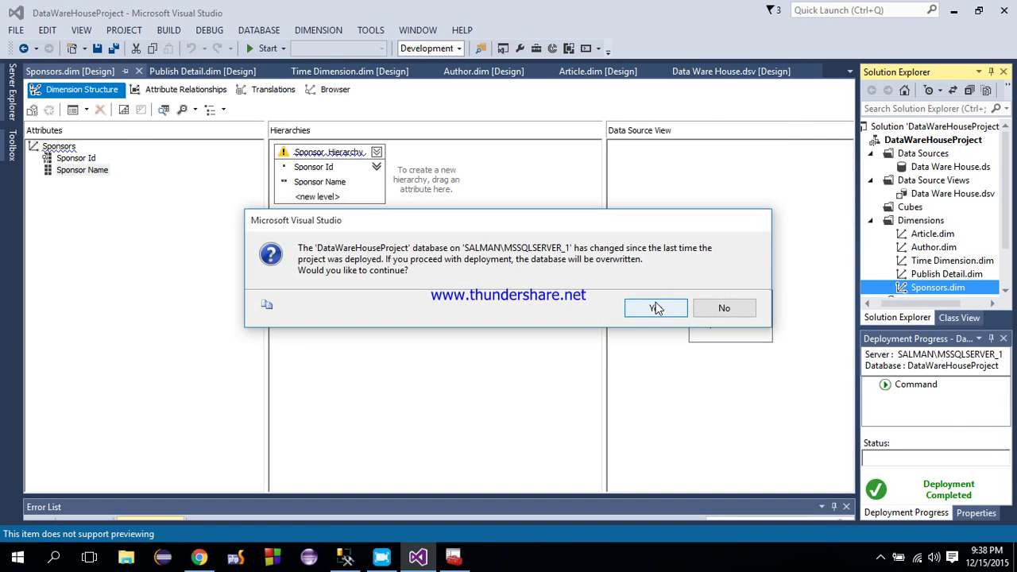
click(651, 306)
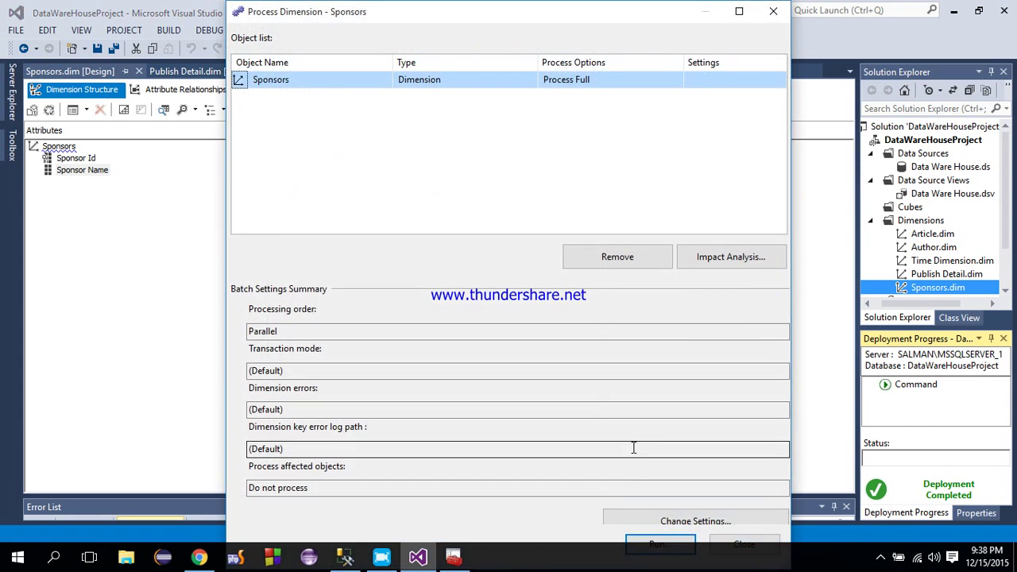
Run Process Full on the Sponsors dimension and close the processing dialogs.
click(652, 545)
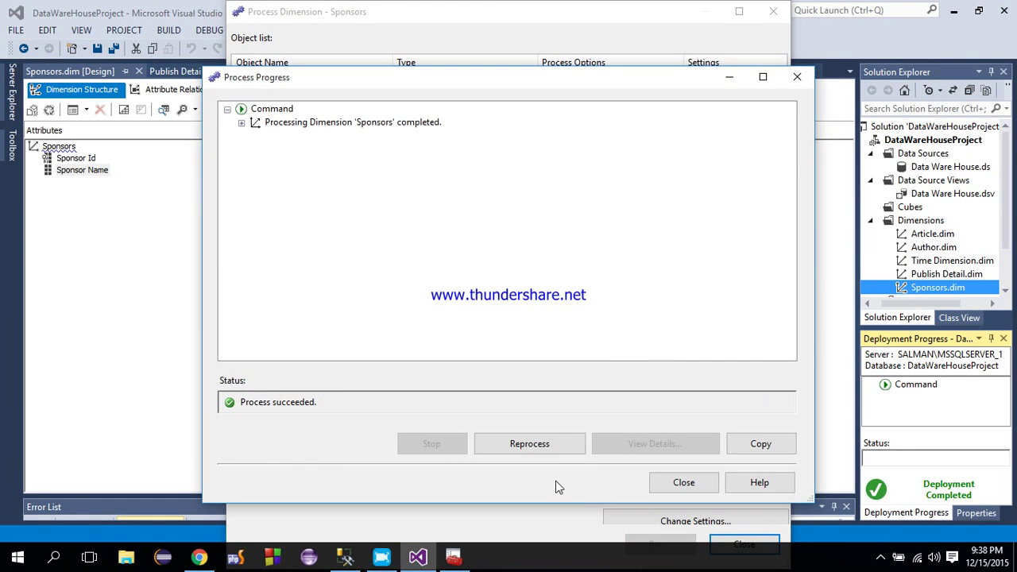
click(684, 485)
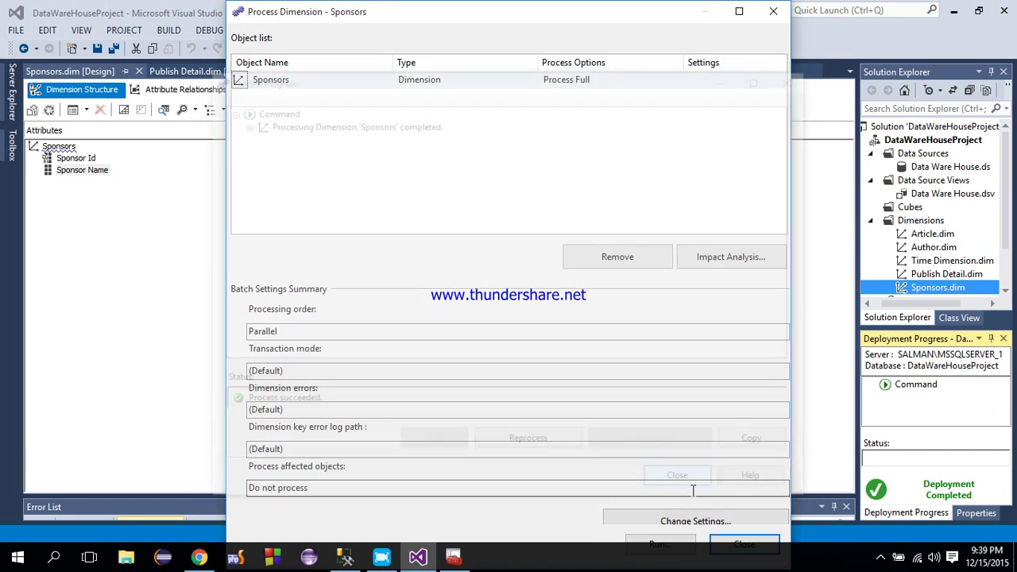
click(715, 544)
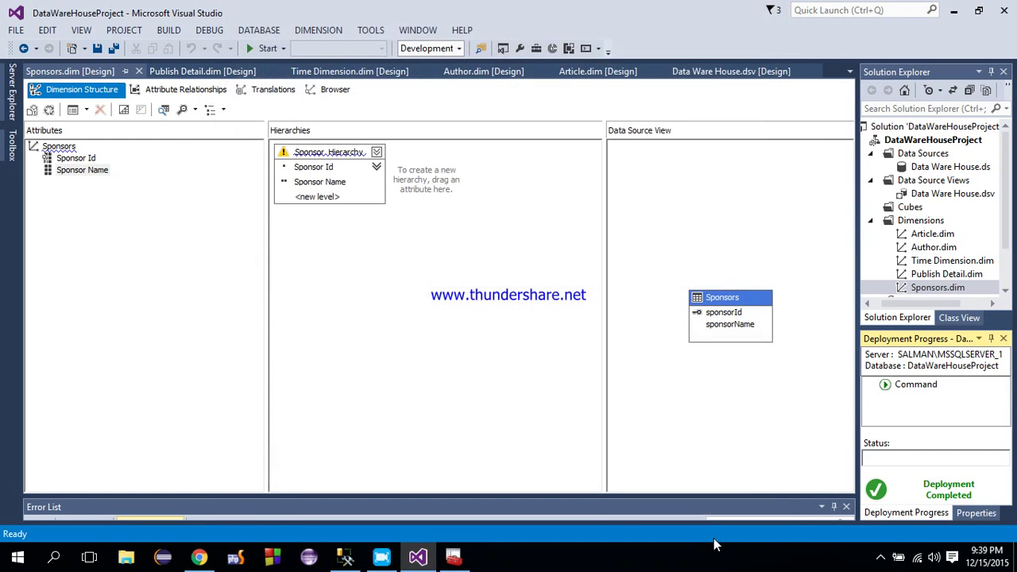
Start a new cube from existing tables and choose PublicationFact from the Data Ware House view as its measure group table.
click(909, 206)
right_click(910, 209)
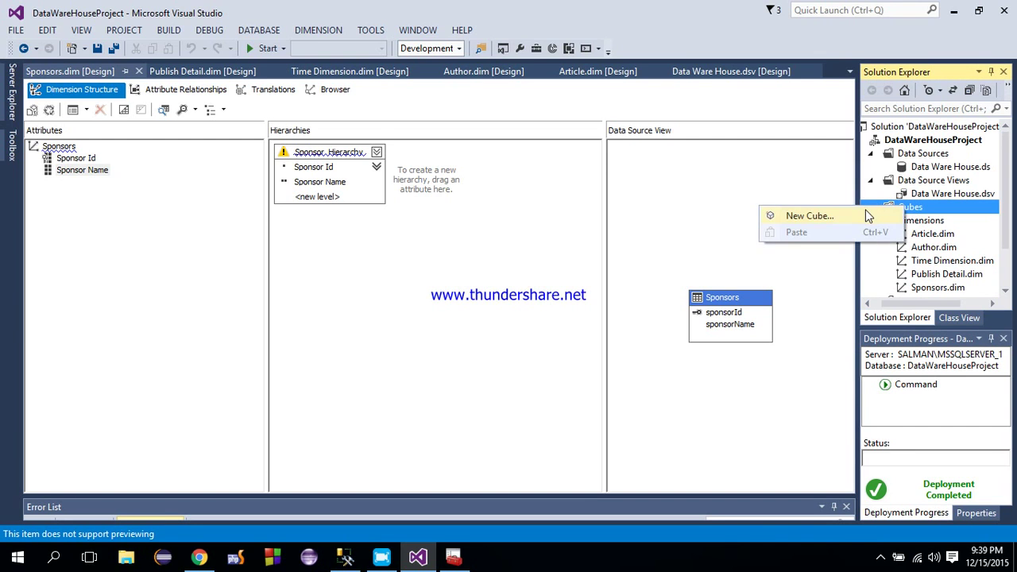
click(869, 215)
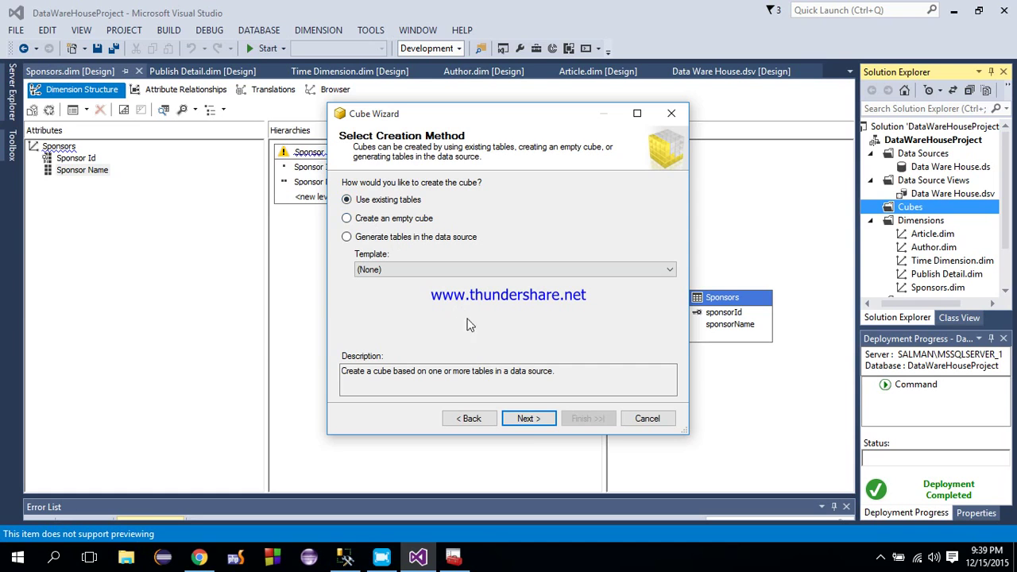
click(527, 416)
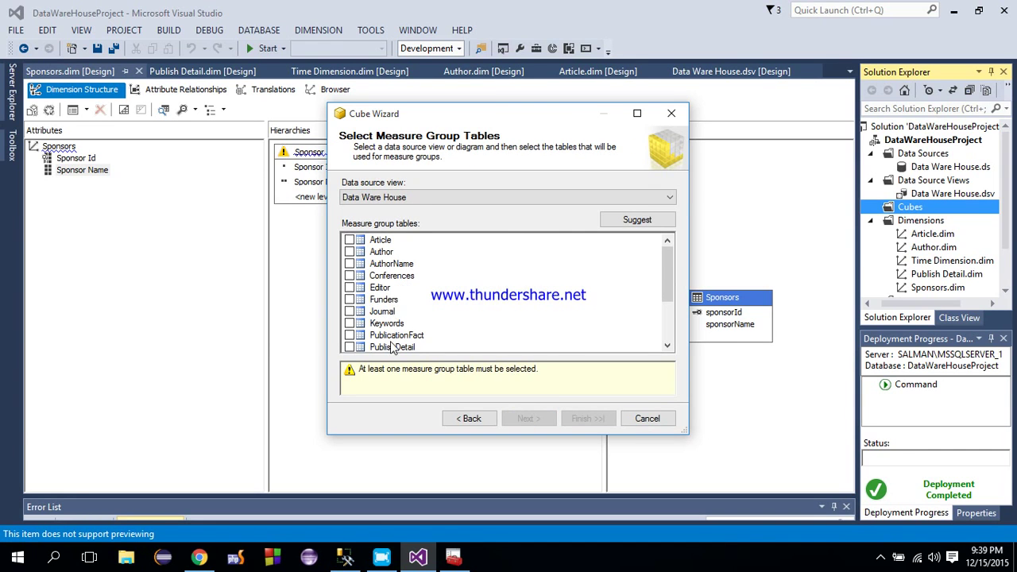
drag(667, 282, 667, 302)
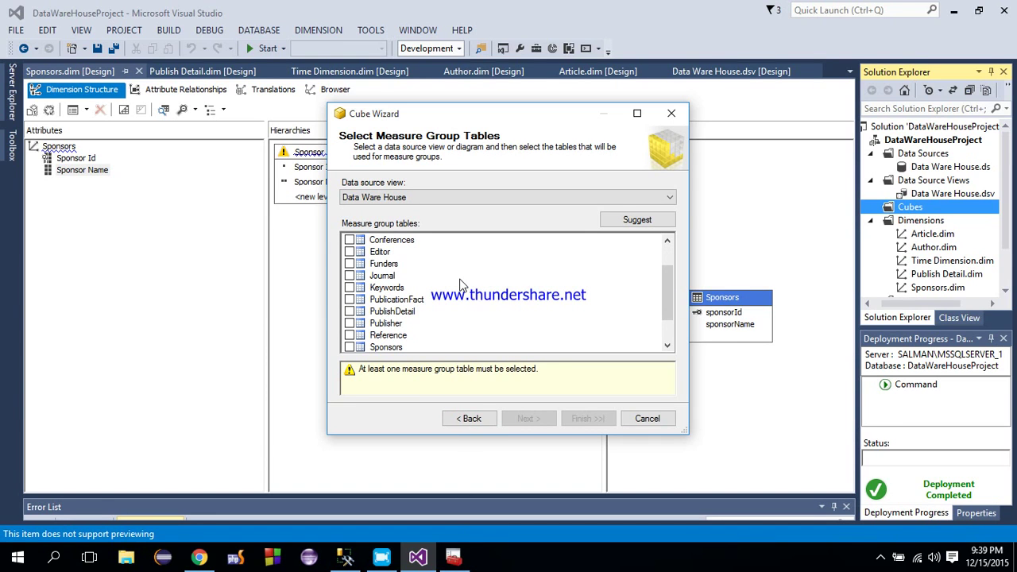
click(350, 300)
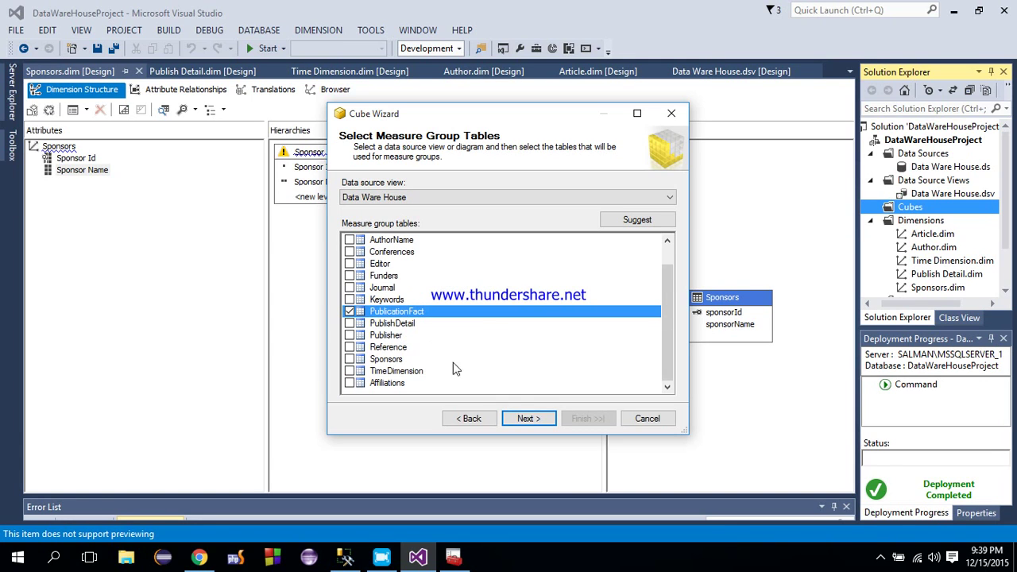
click(529, 419)
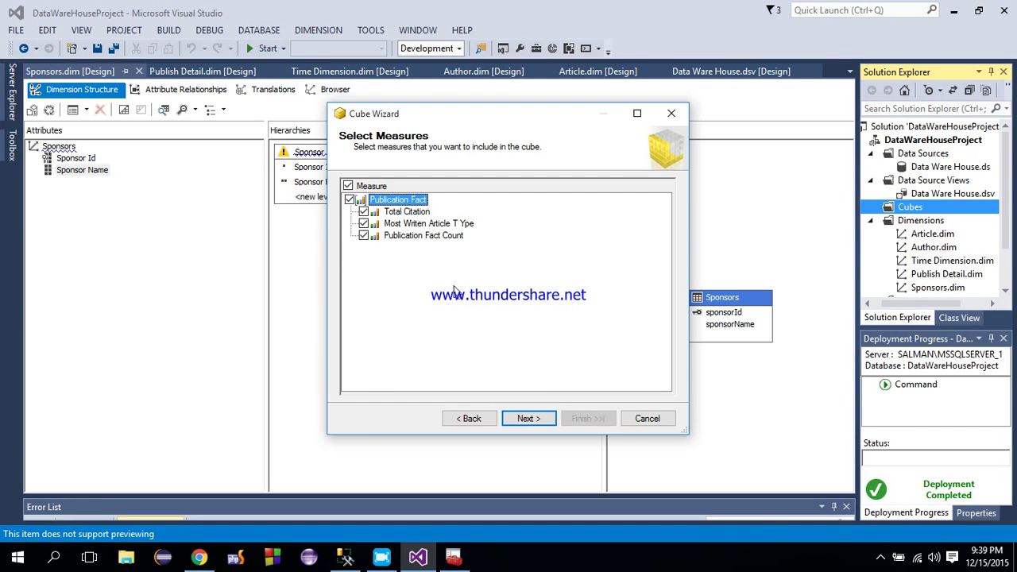
Include all Publication Fact measures and all five existing dimensions, and finish the cube with the name Data Ware House.
click(538, 420)
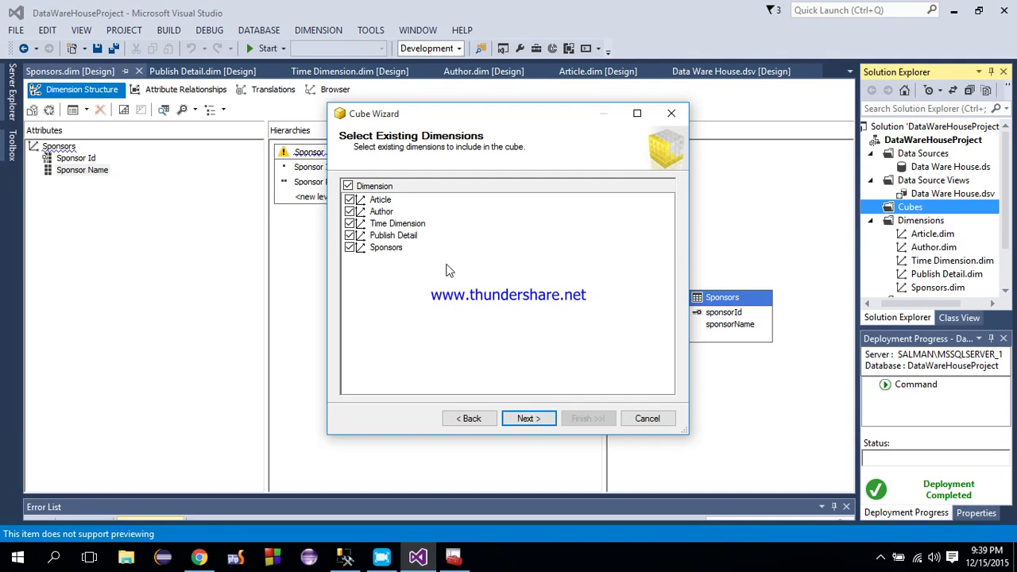
click(348, 185)
click(347, 185)
click(528, 418)
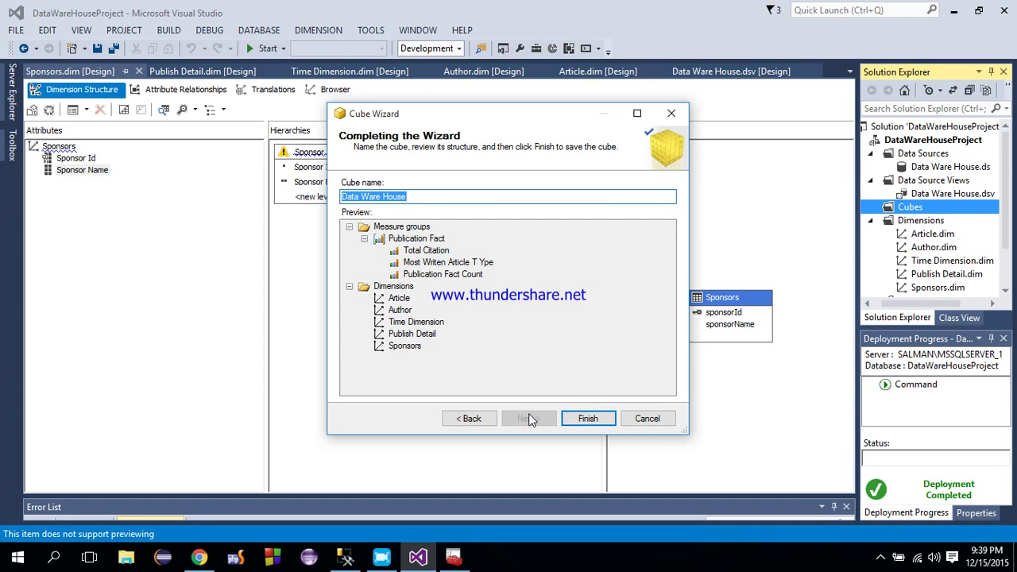
click(569, 418)
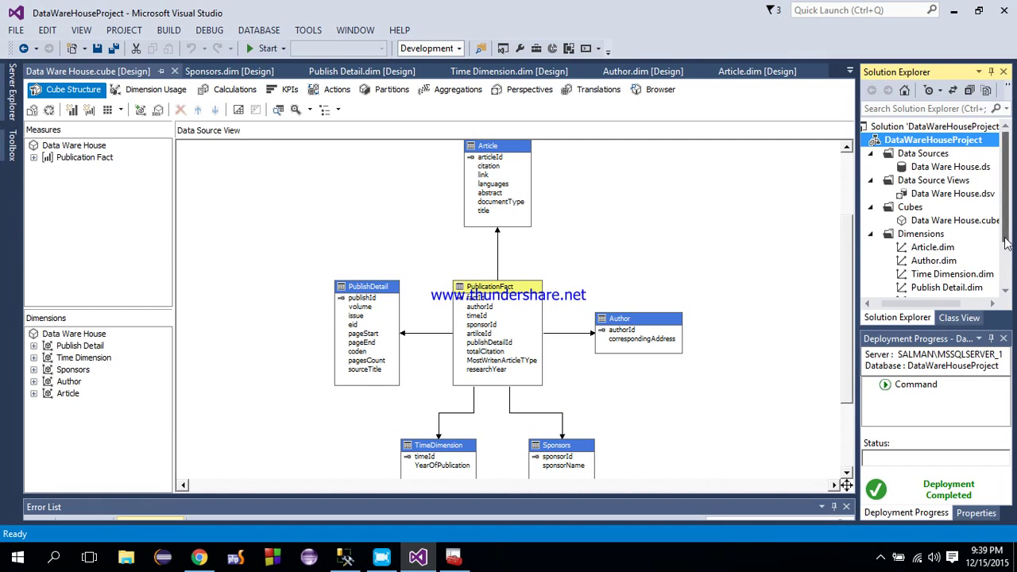
Examine the new cube in the project and each of its dimensions in the cube structure.
scroll(1005, 242, down, 2)
scroll(993, 238, up, 2)
scroll(985, 235, down, 2)
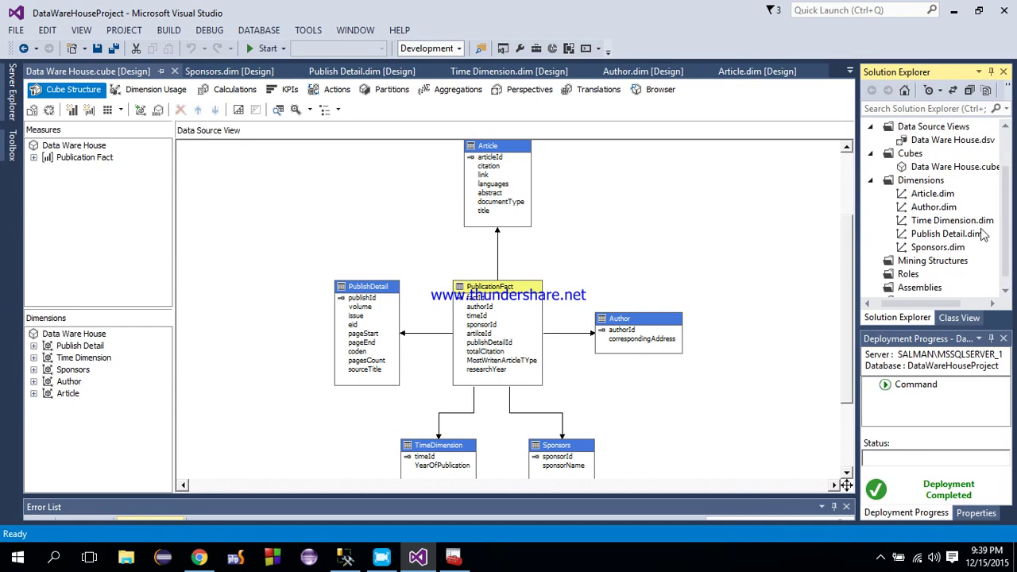
click(935, 167)
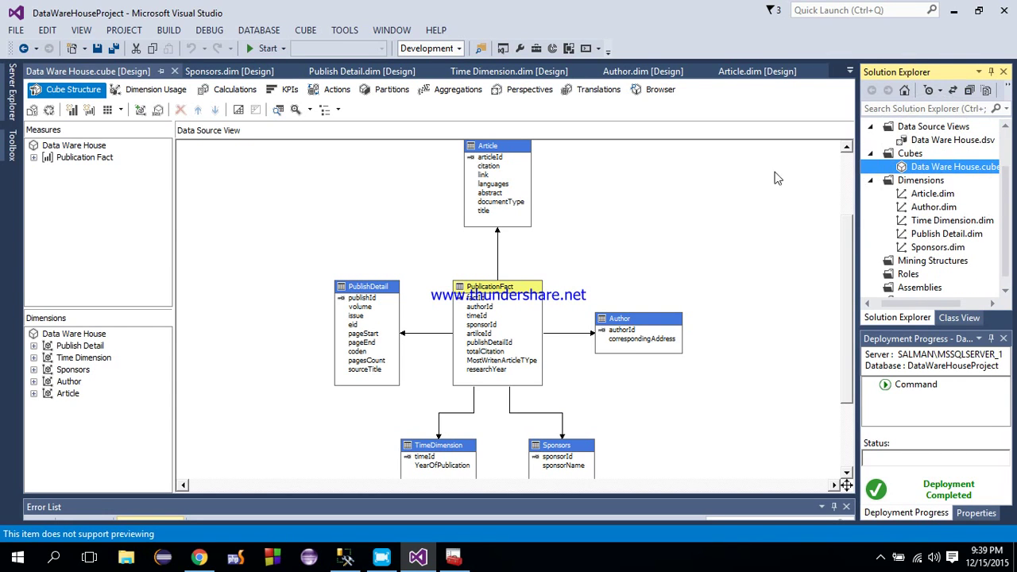
click(79, 346)
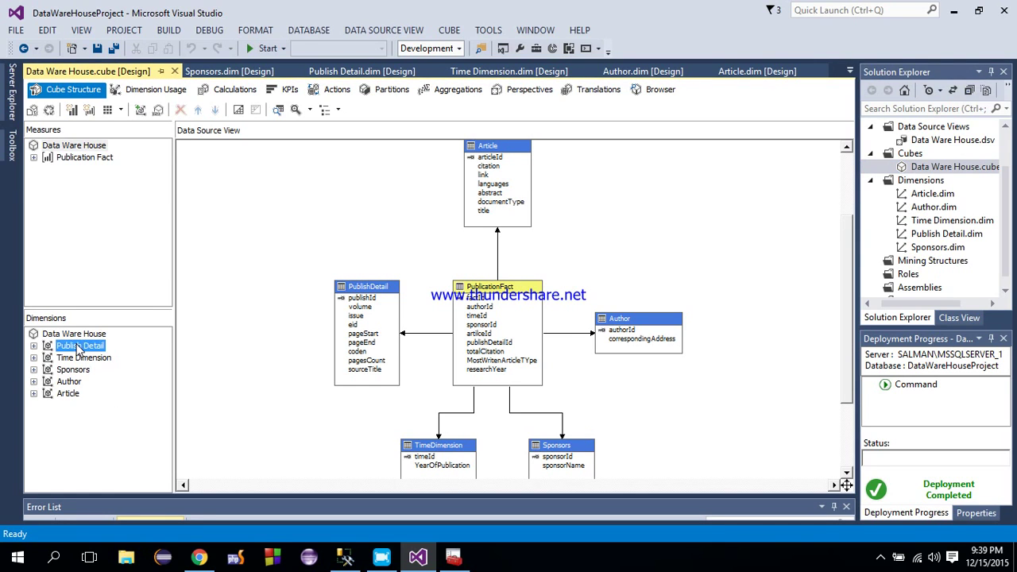
click(79, 357)
click(76, 369)
click(73, 382)
click(71, 393)
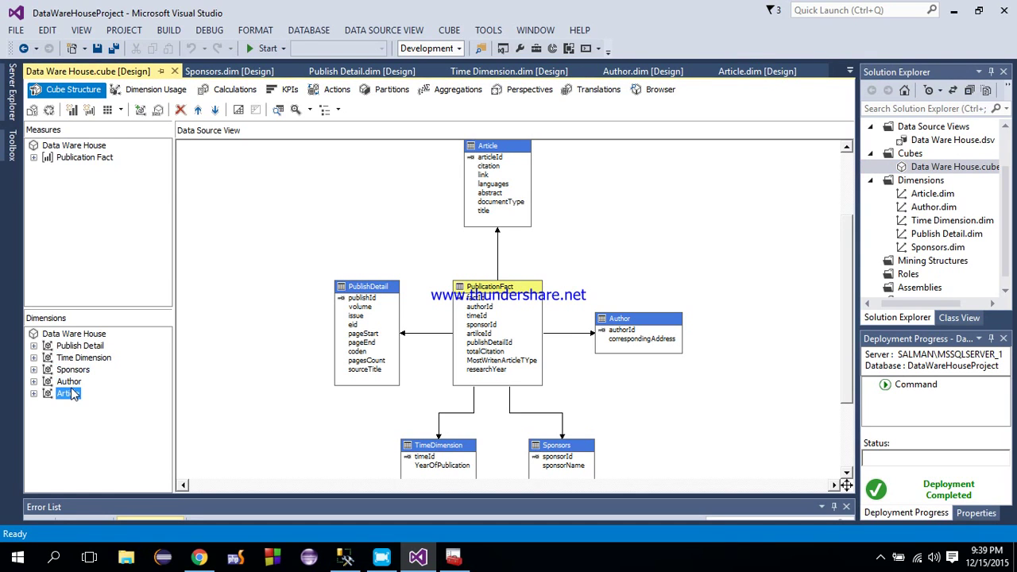
click(79, 334)
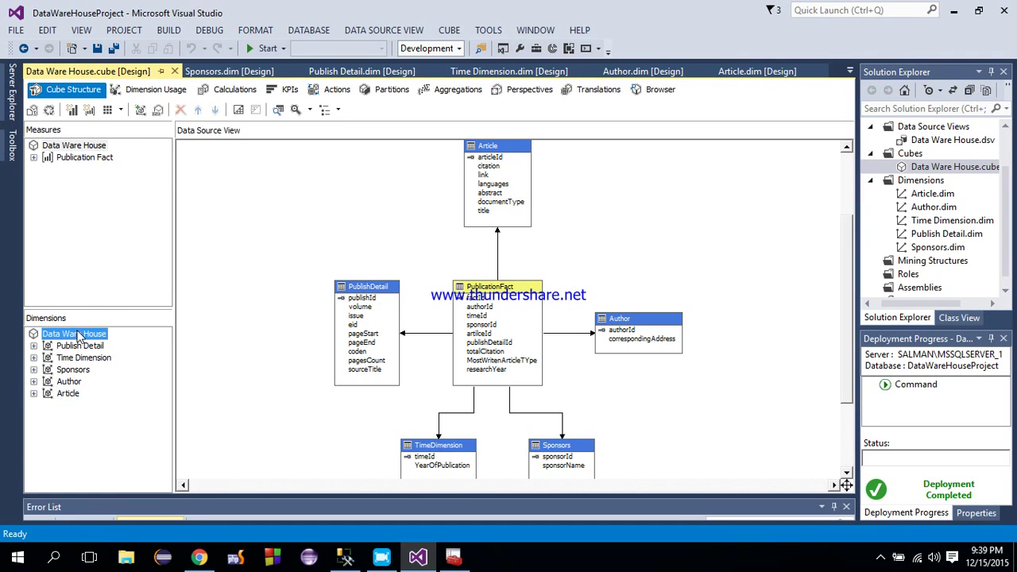
Review the cube's dimension usage, translations with widened columns and aggregations, and try to browse the cube.
click(159, 94)
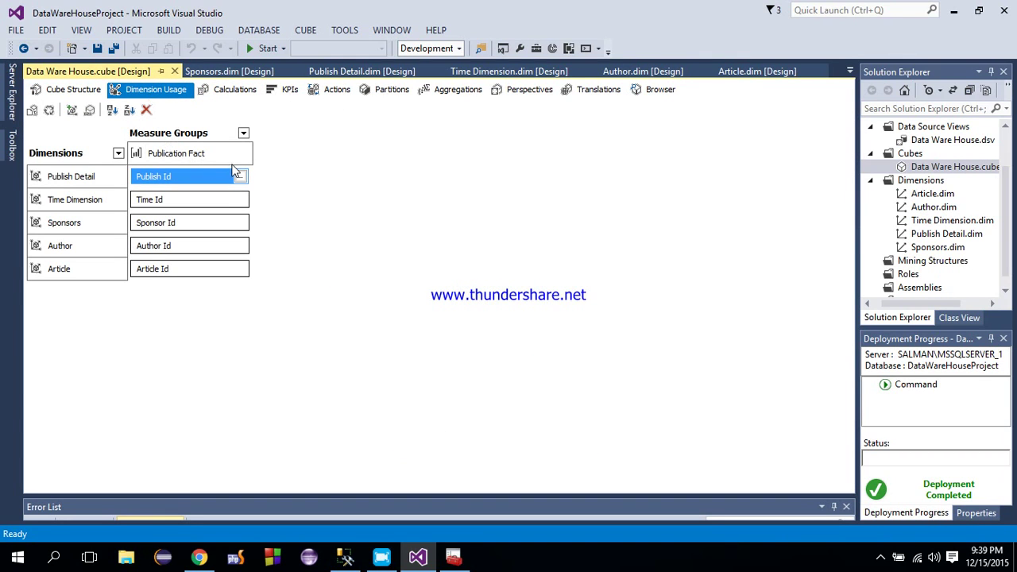
click(597, 91)
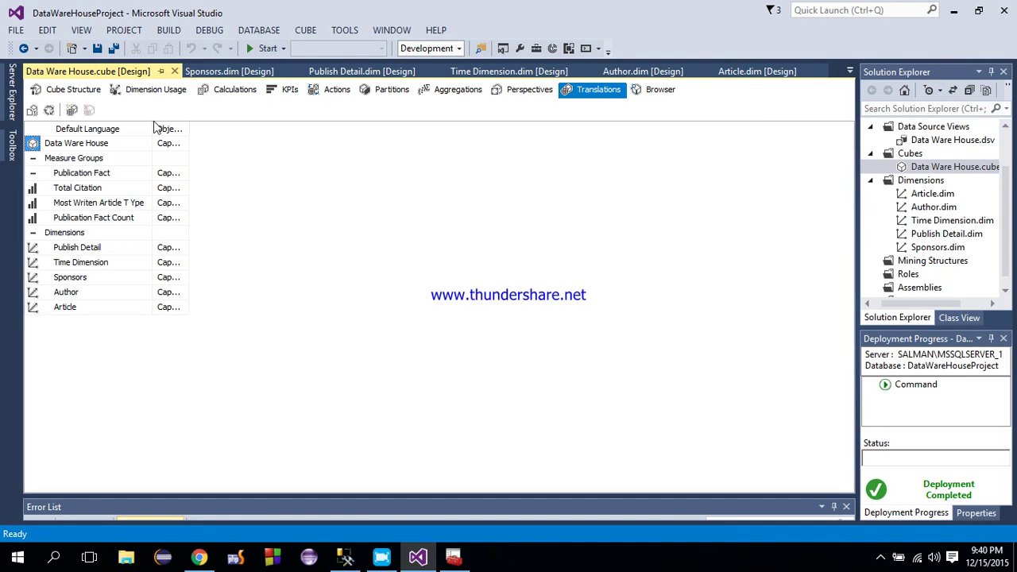
drag(154, 126, 493, 129)
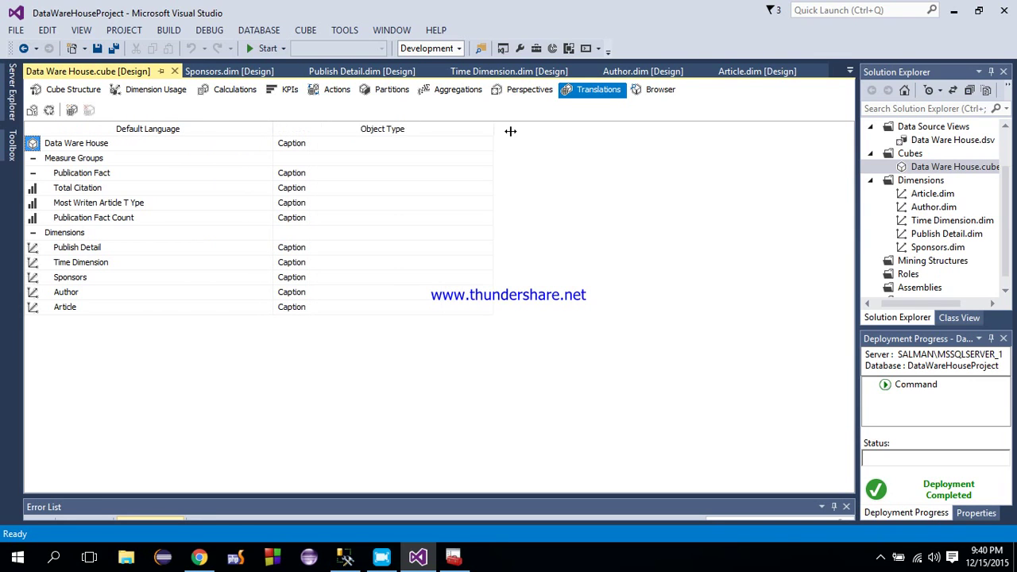
click(457, 91)
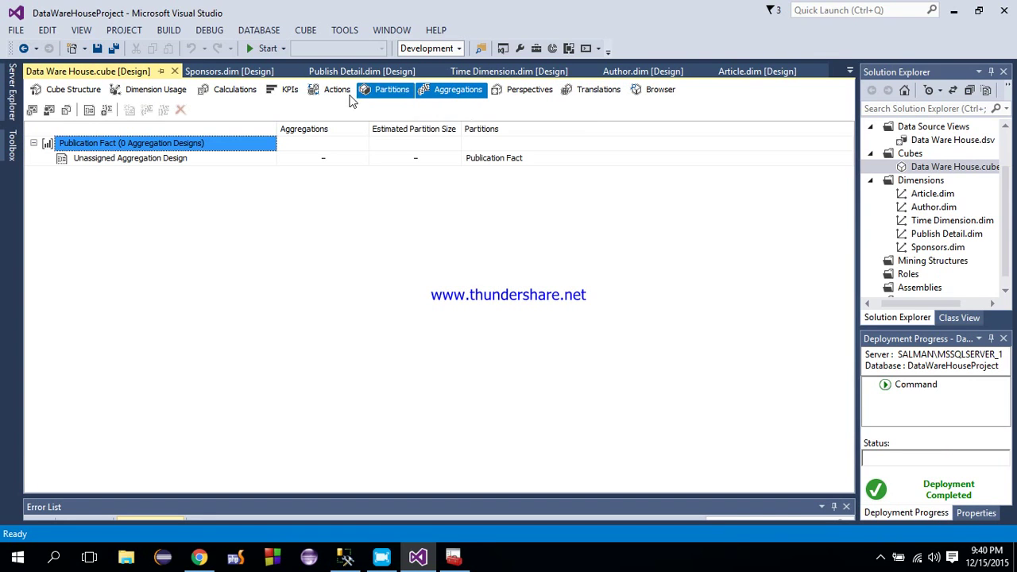
click(659, 90)
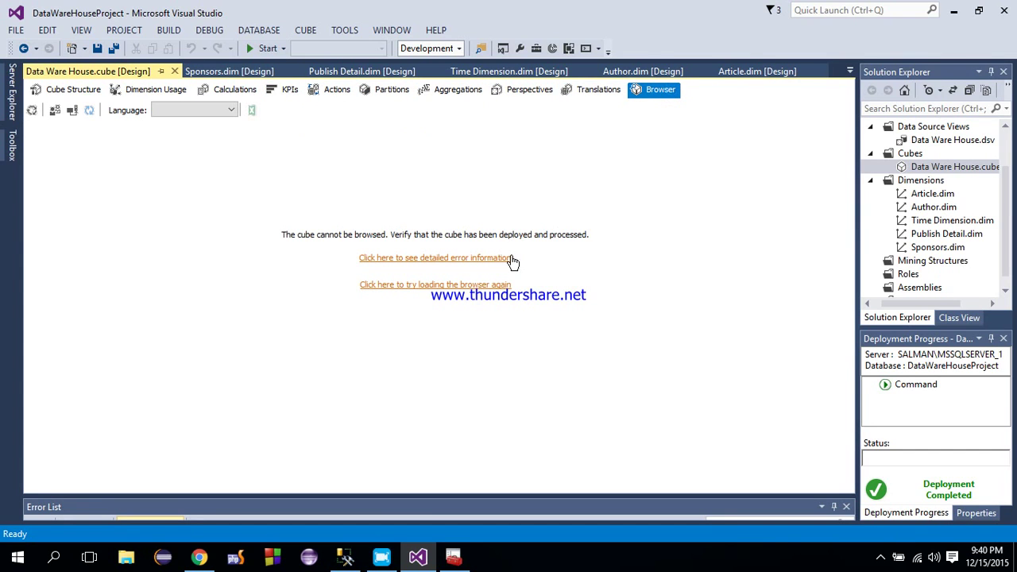
Process the Data Ware House cube with Process Full, first building and deploying the project and overwriting the database on the server.
right_click(906, 169)
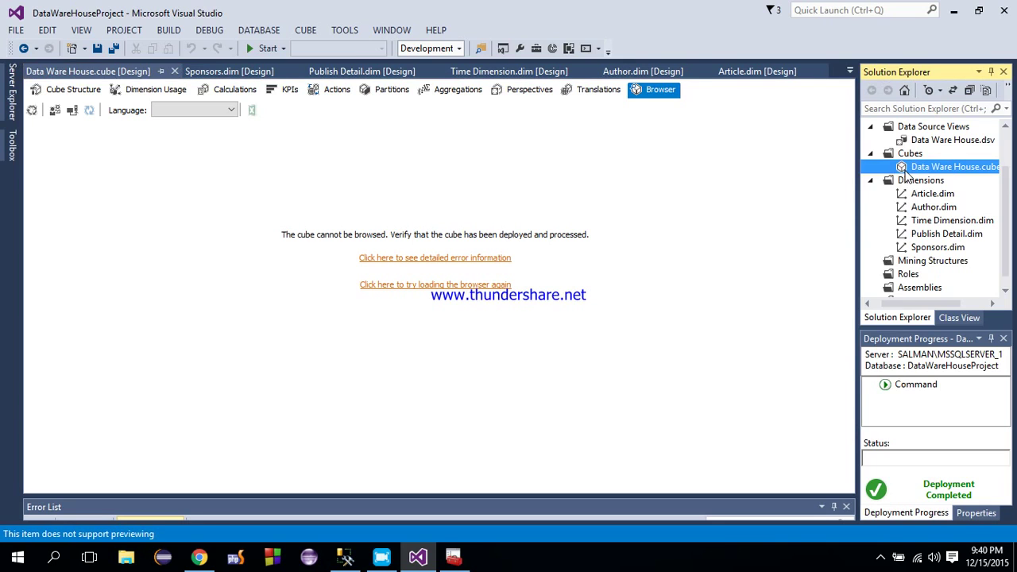
click(793, 206)
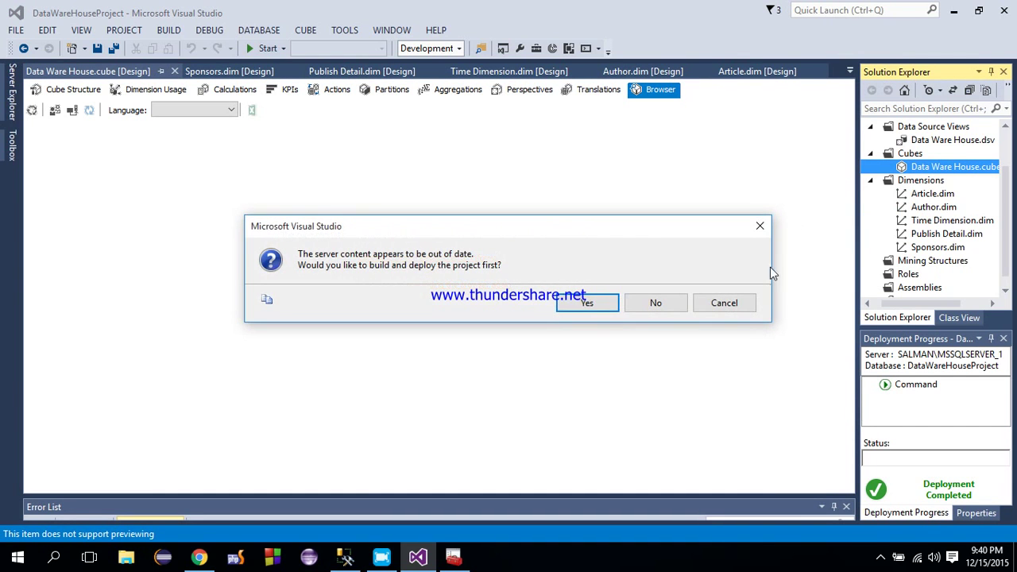
click(599, 310)
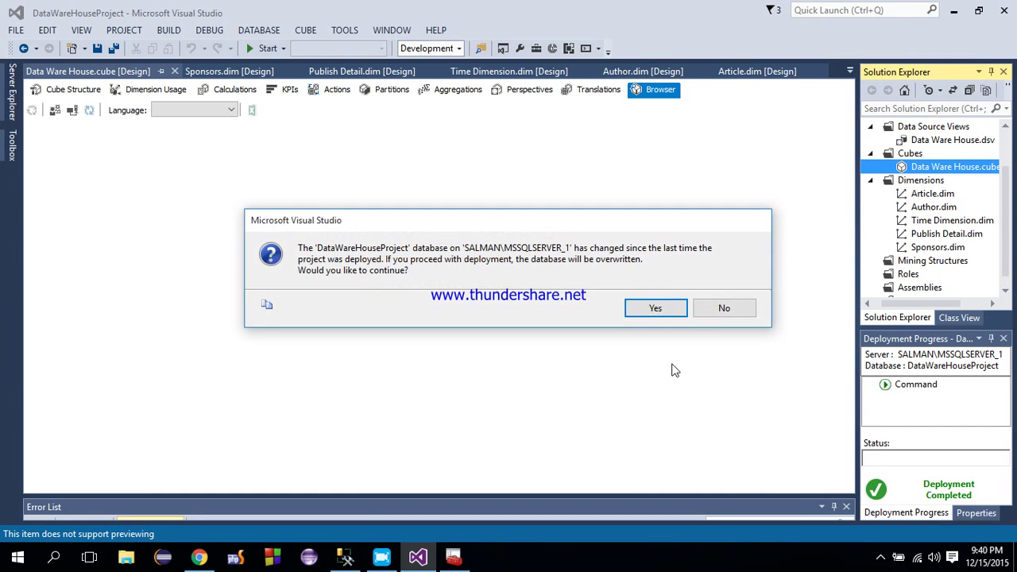
click(656, 311)
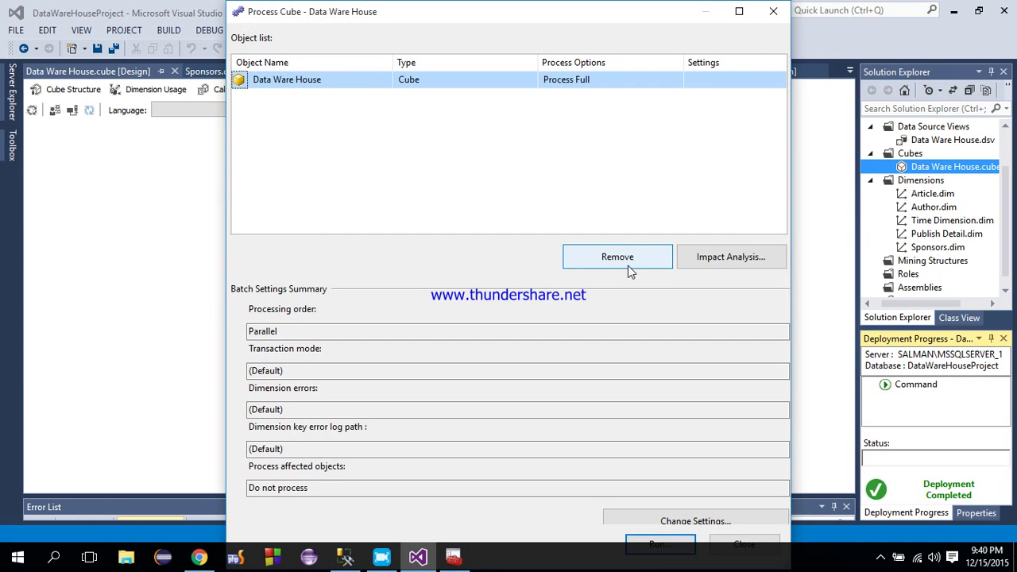
click(659, 547)
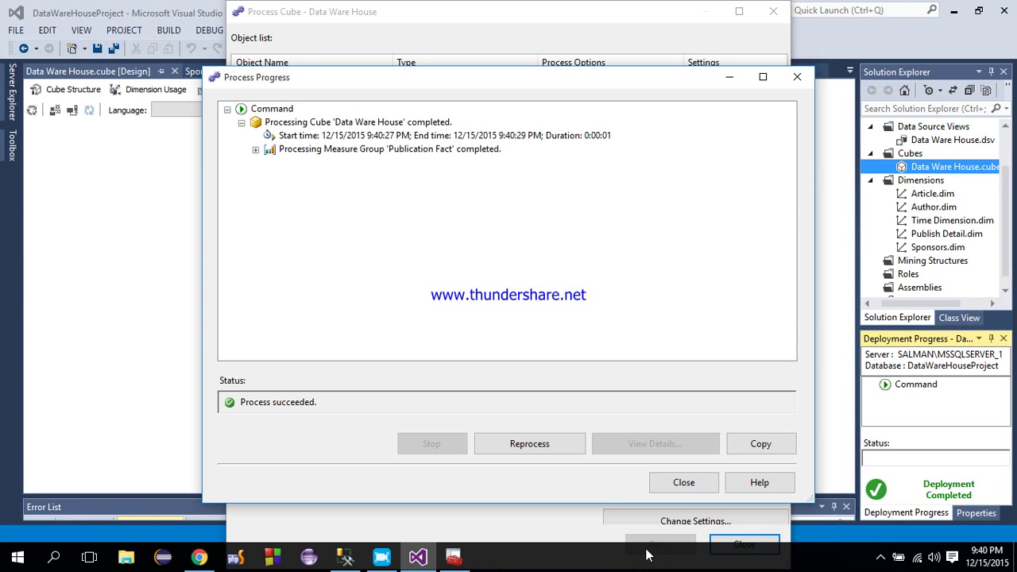
click(685, 491)
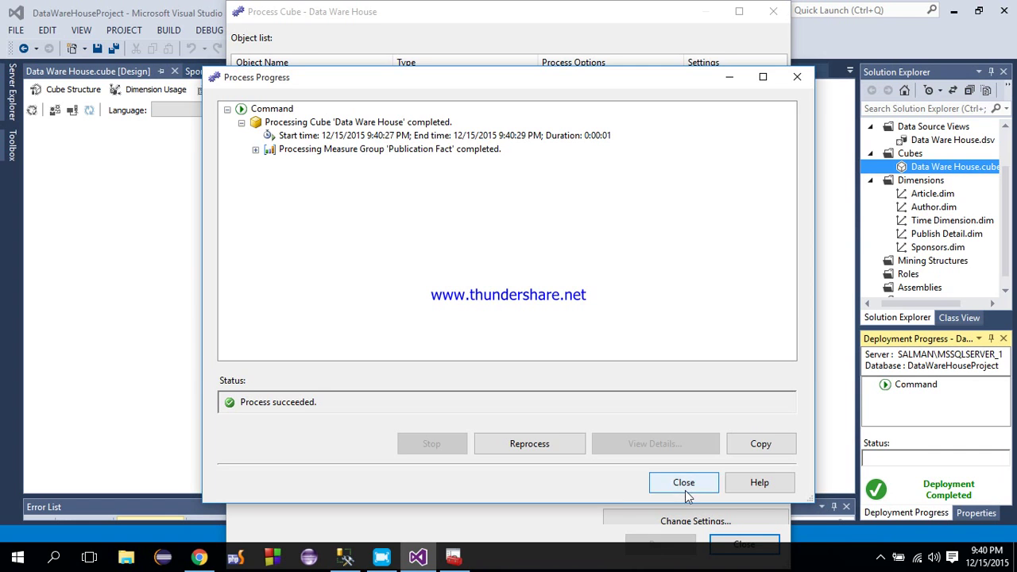
click(744, 544)
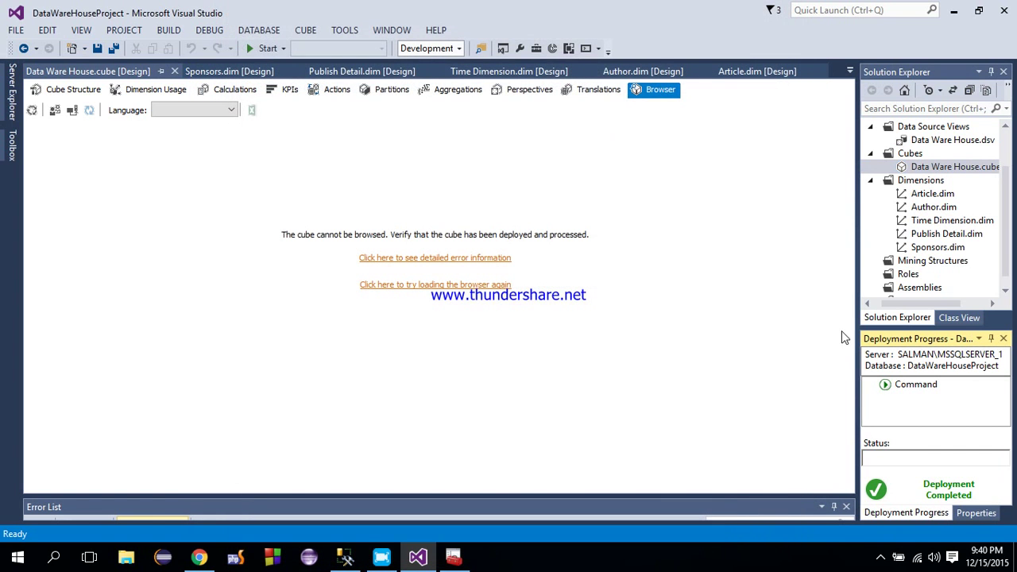
Return to the Data Ware House cube's browser after a glance at its perspectives and reload the browser.
right_click(912, 169)
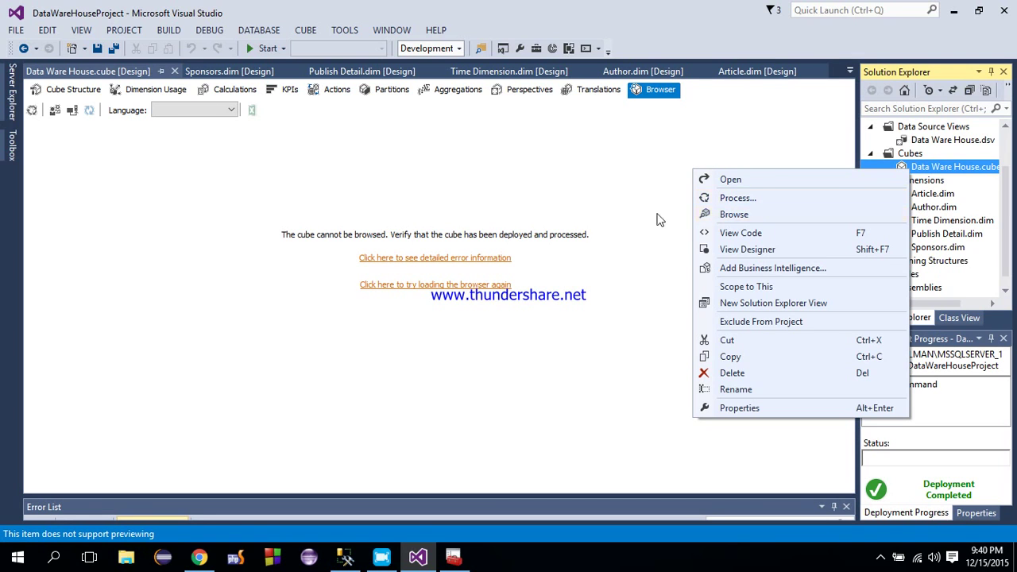
click(557, 271)
click(523, 89)
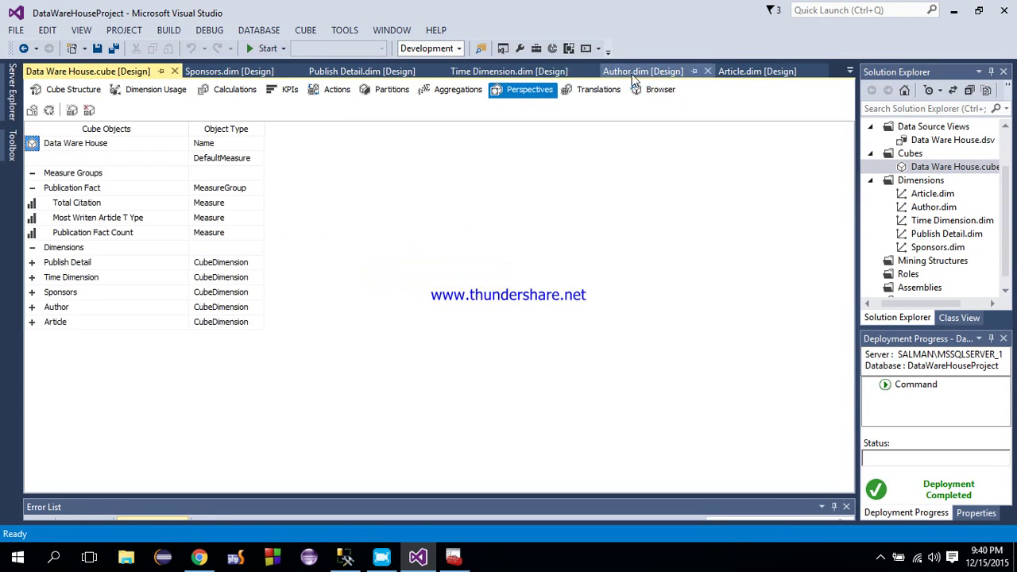
click(653, 89)
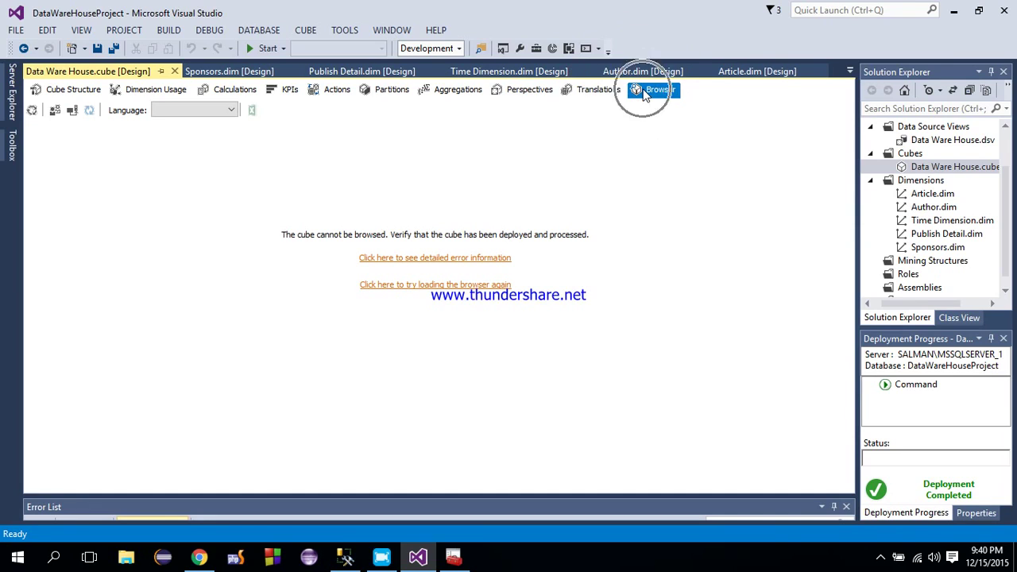
click(440, 286)
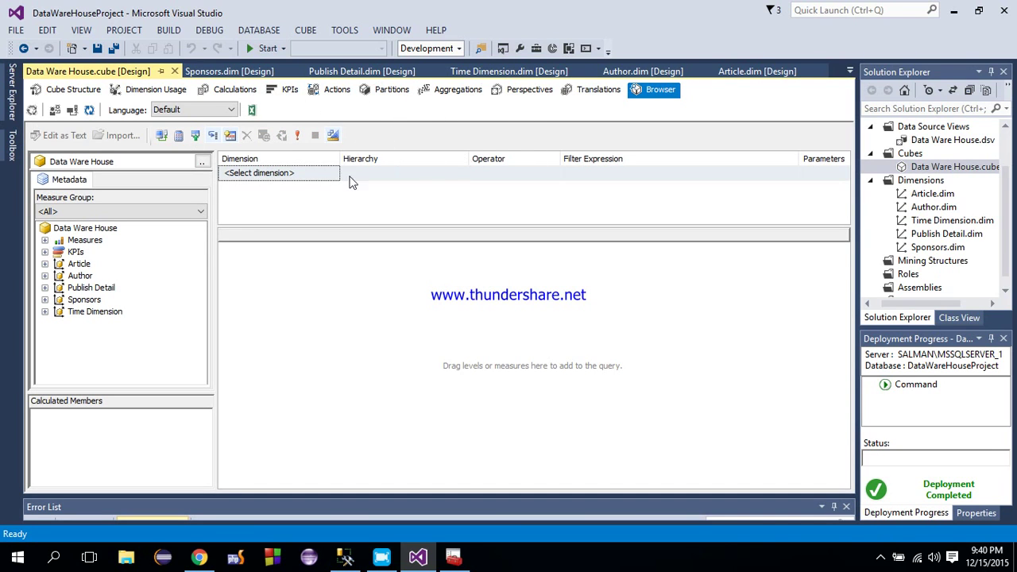
Examine the Publication Fact measures and the attributes and hierarchies of all five dimensions in the cube browser's metadata.
click(44, 240)
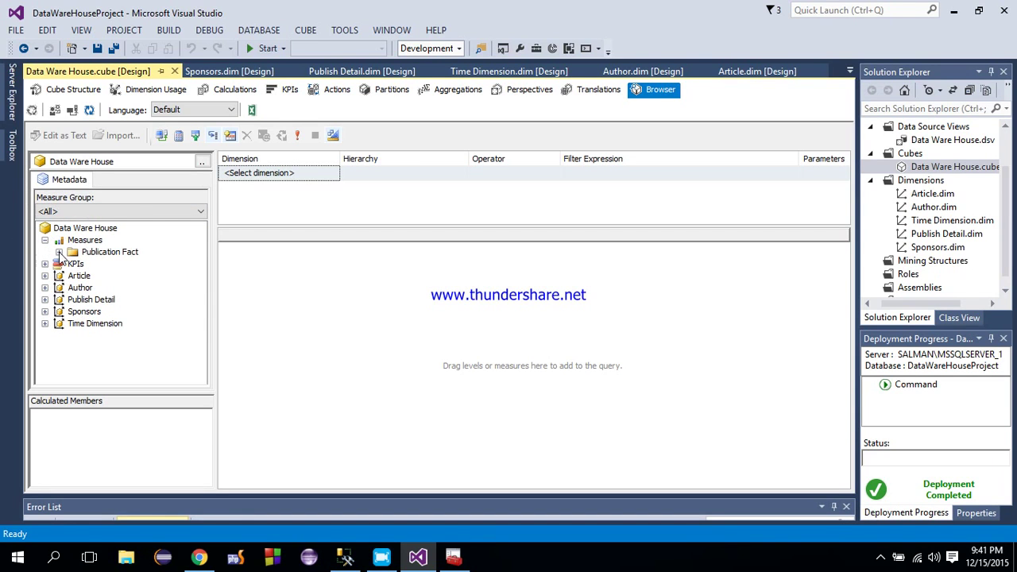
click(59, 252)
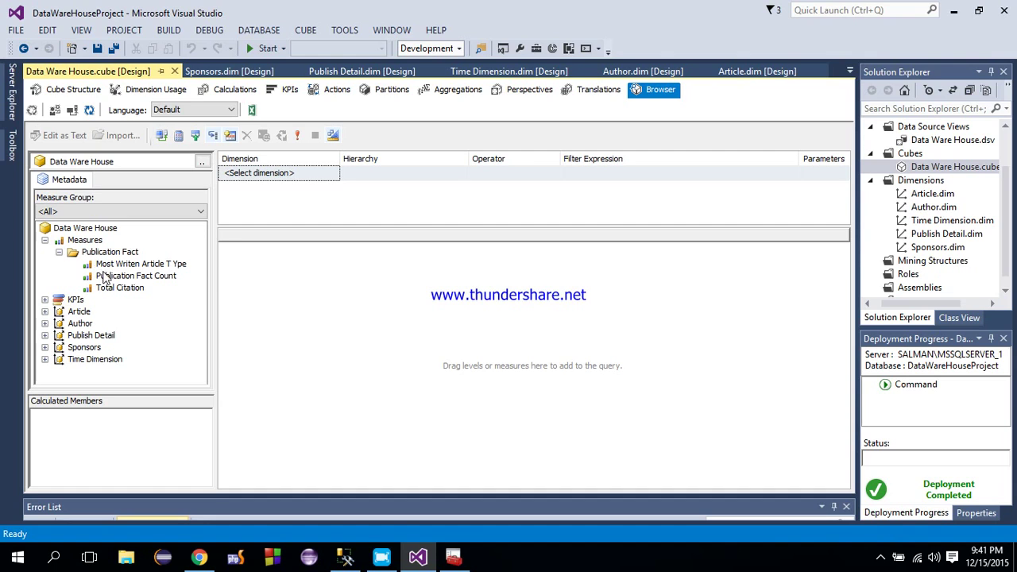
click(45, 312)
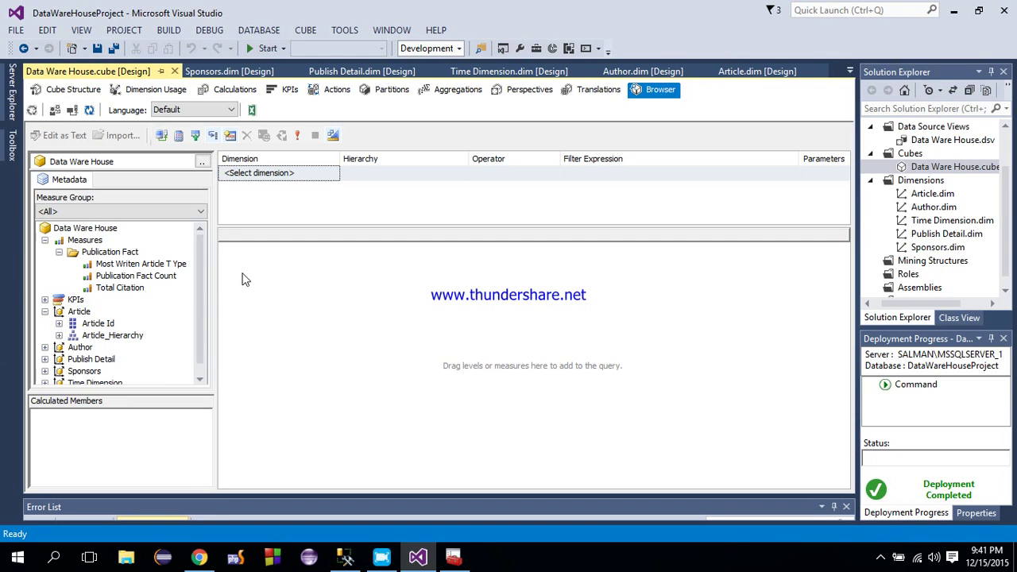
scroll(203, 282, down, 1)
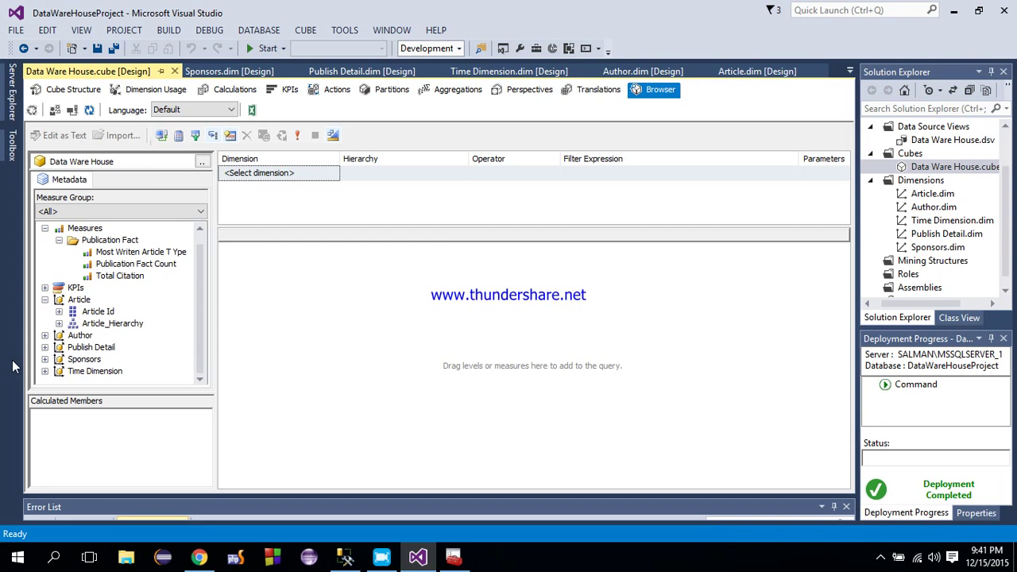
click(46, 336)
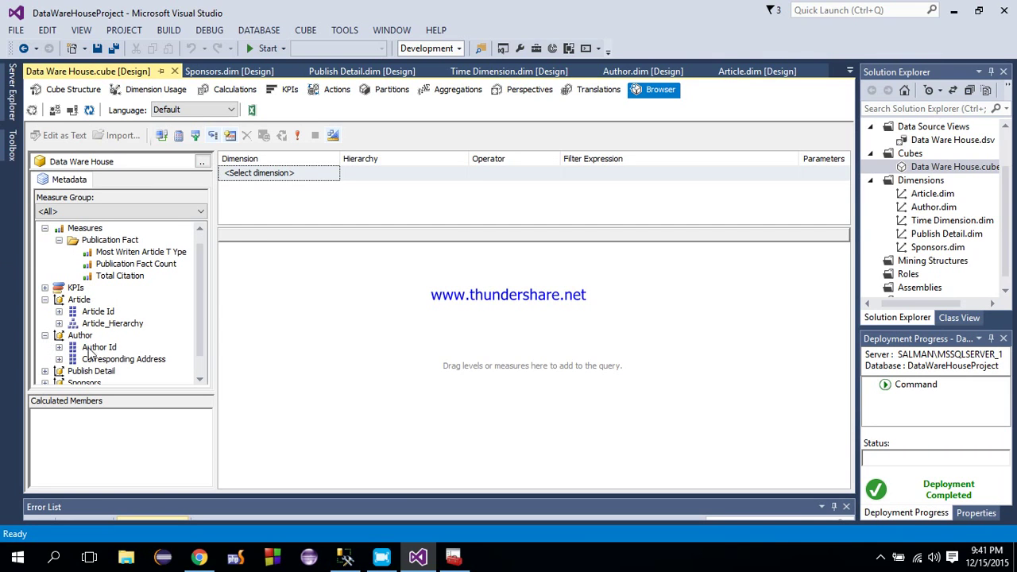
scroll(197, 316, down, 2)
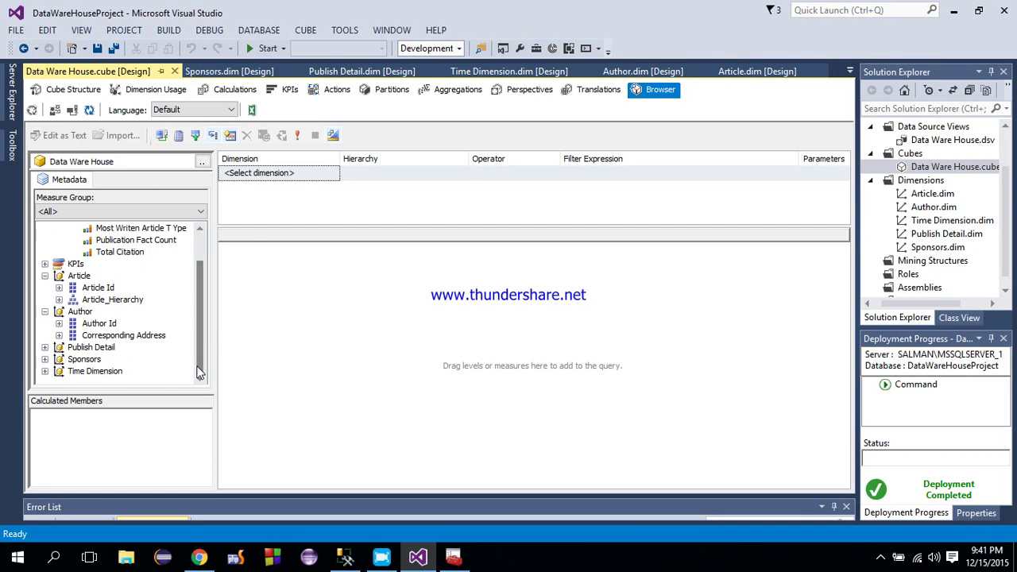
click(45, 347)
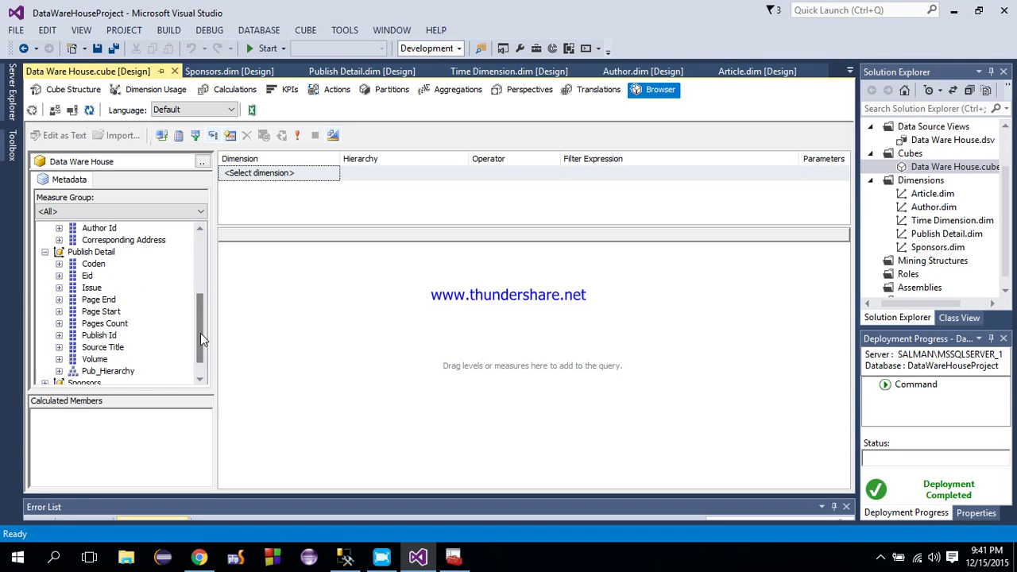
scroll(200, 333, down, 2)
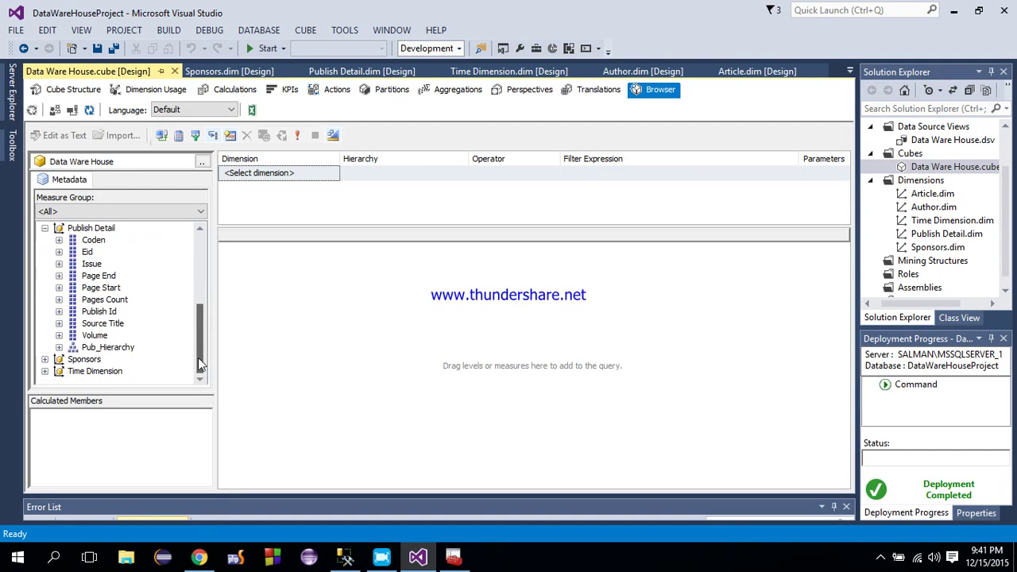
click(45, 360)
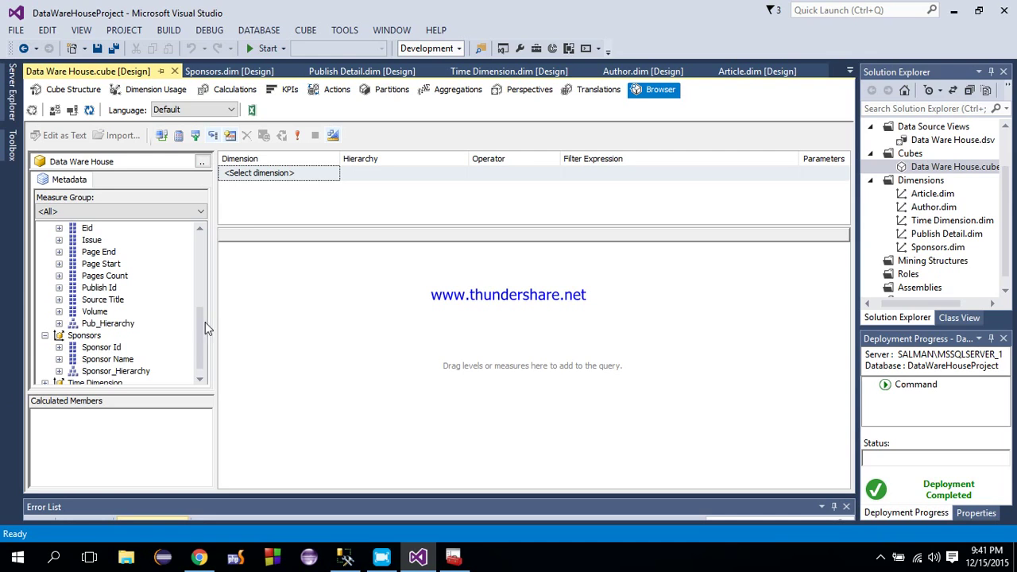
click(44, 383)
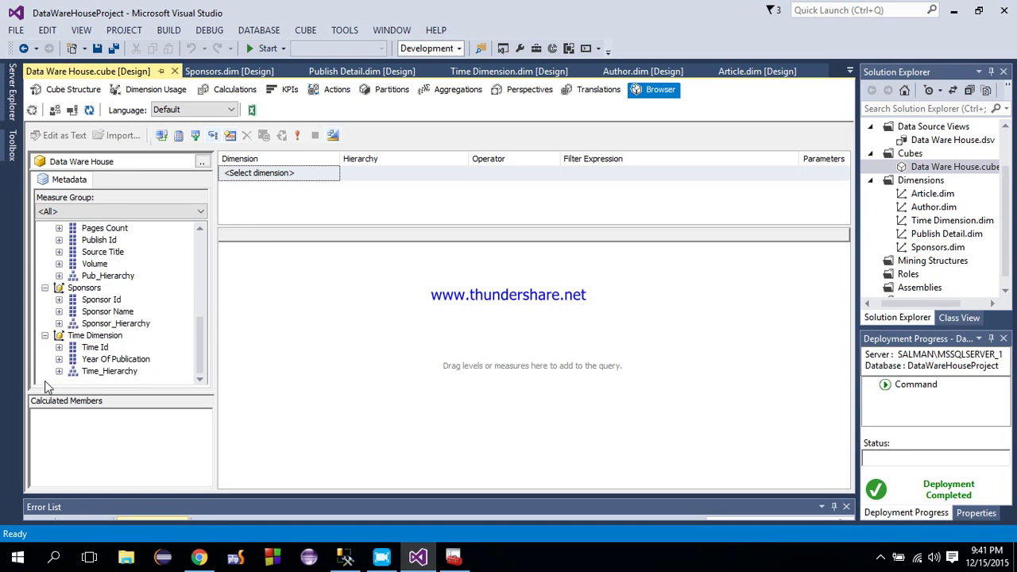
Add the Most Writen Article T Ype, Publication Fact Count and Total Citation measures to the cube query.
drag(199, 328, 298, 283)
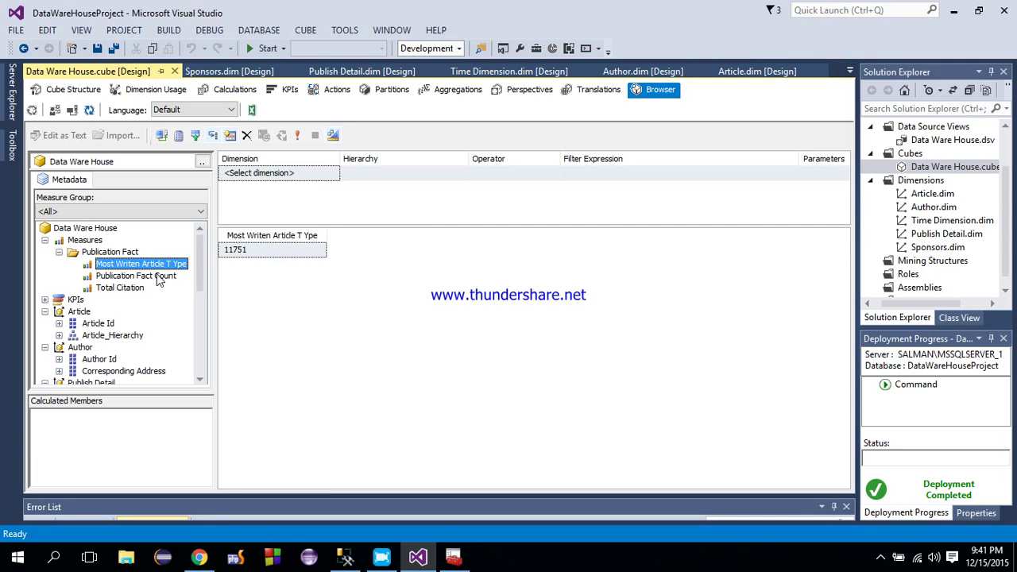
drag(159, 276, 408, 275)
drag(143, 288, 453, 254)
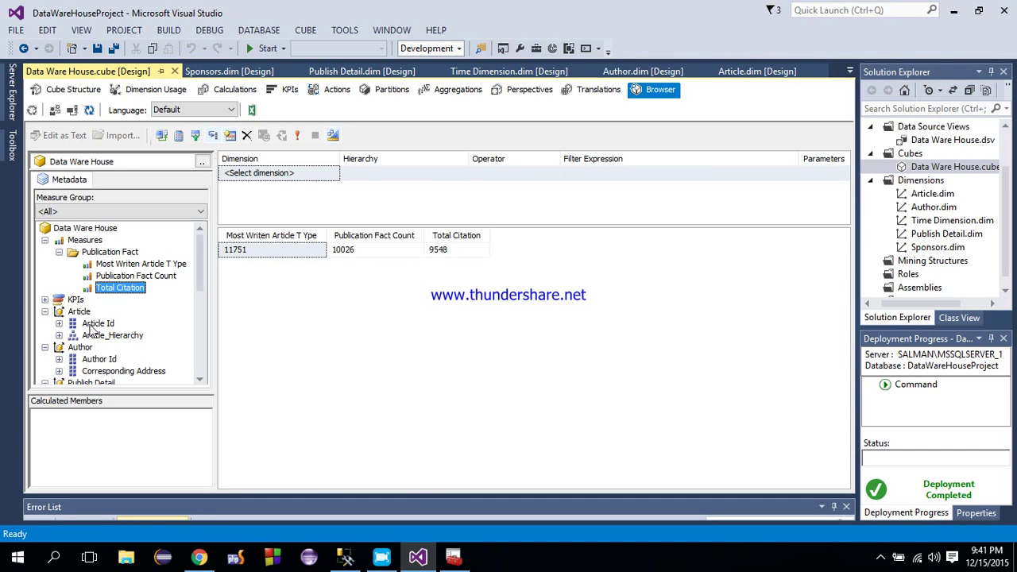
Break the measures down by Article Id from the Article dimension and Author Id from the Author dimension.
drag(91, 329, 284, 295)
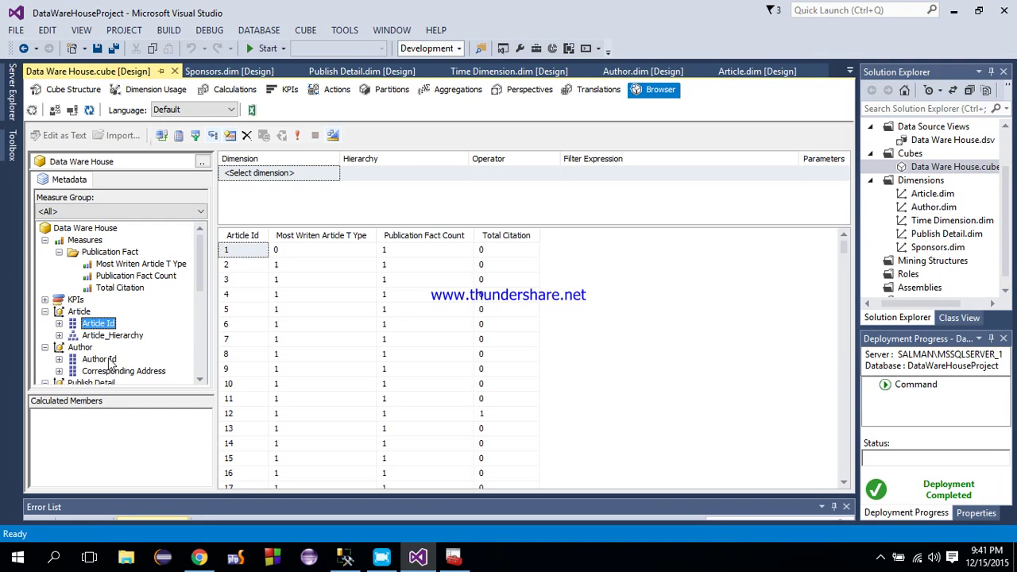
scroll(199, 293, down, 2)
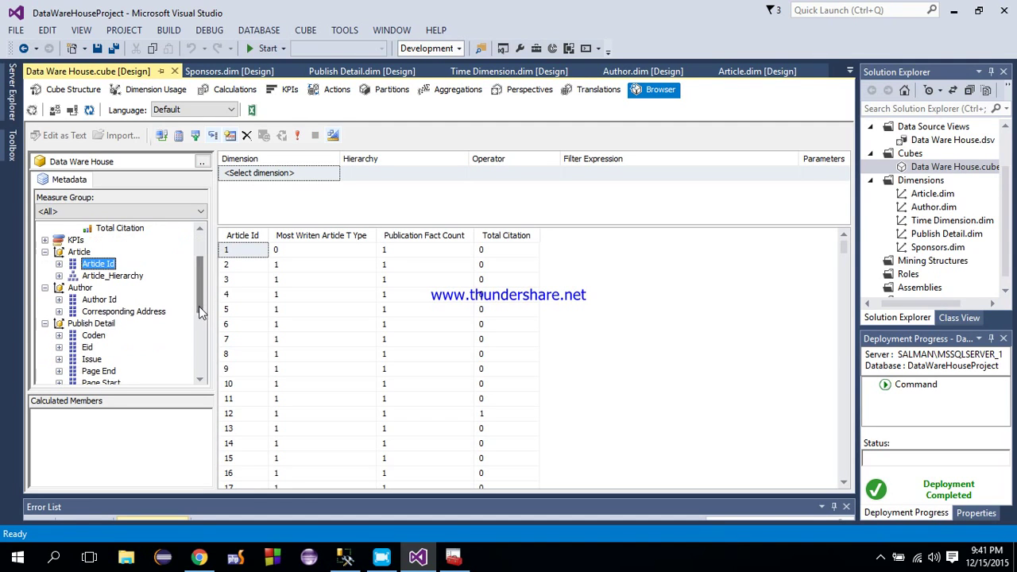
drag(115, 302, 227, 309)
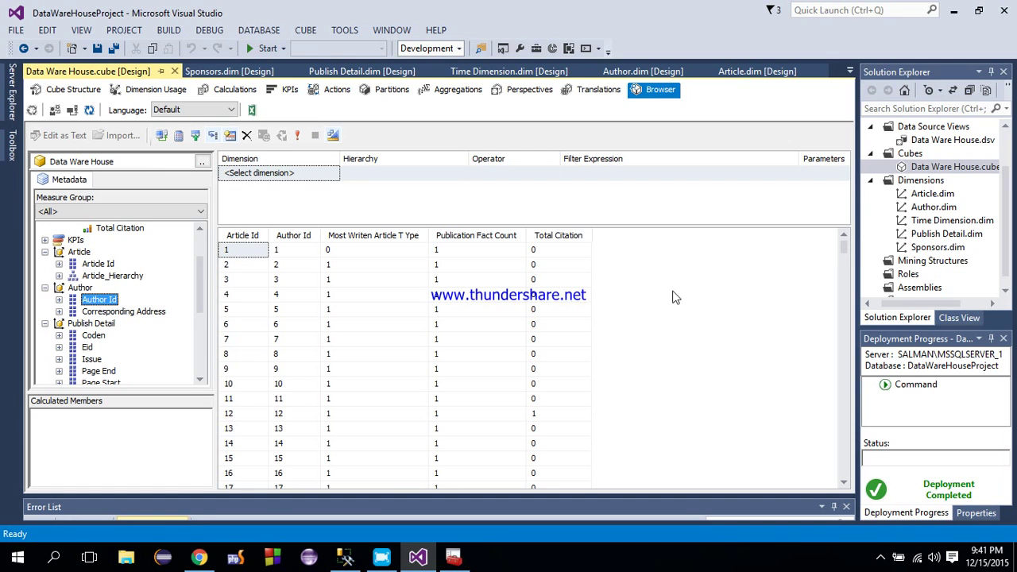
Examine the query results down to the last row, comparing article type, fact count and total citation values for individual articles.
drag(846, 255, 840, 412)
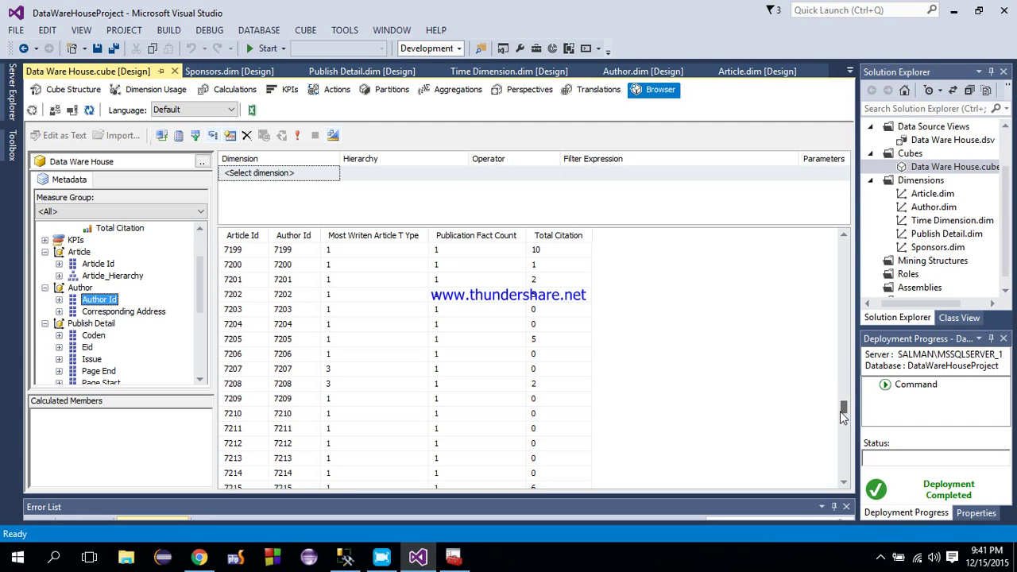
click(546, 339)
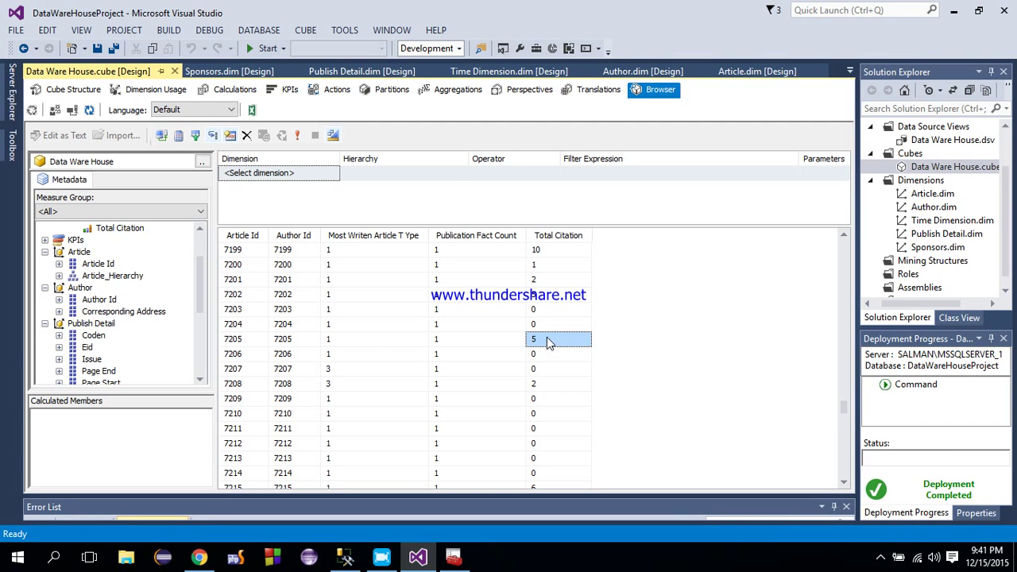
click(380, 340)
click(469, 341)
click(469, 369)
click(556, 398)
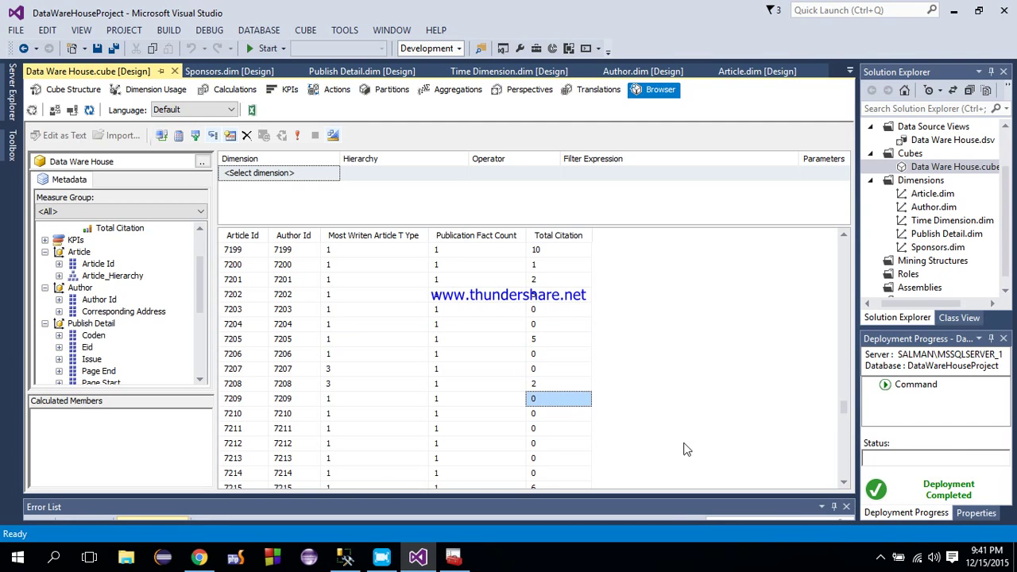
drag(844, 410, 847, 481)
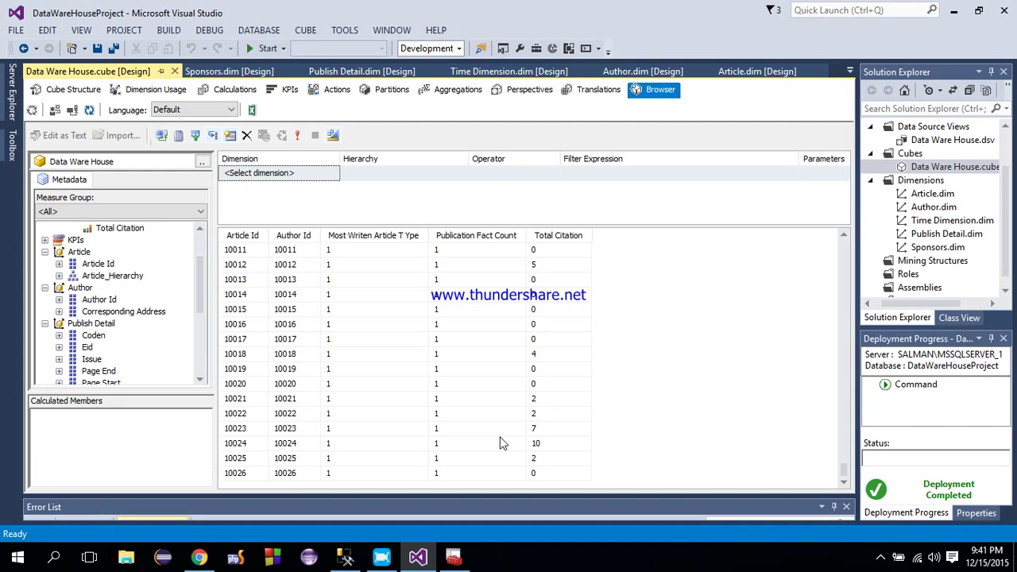
click(536, 446)
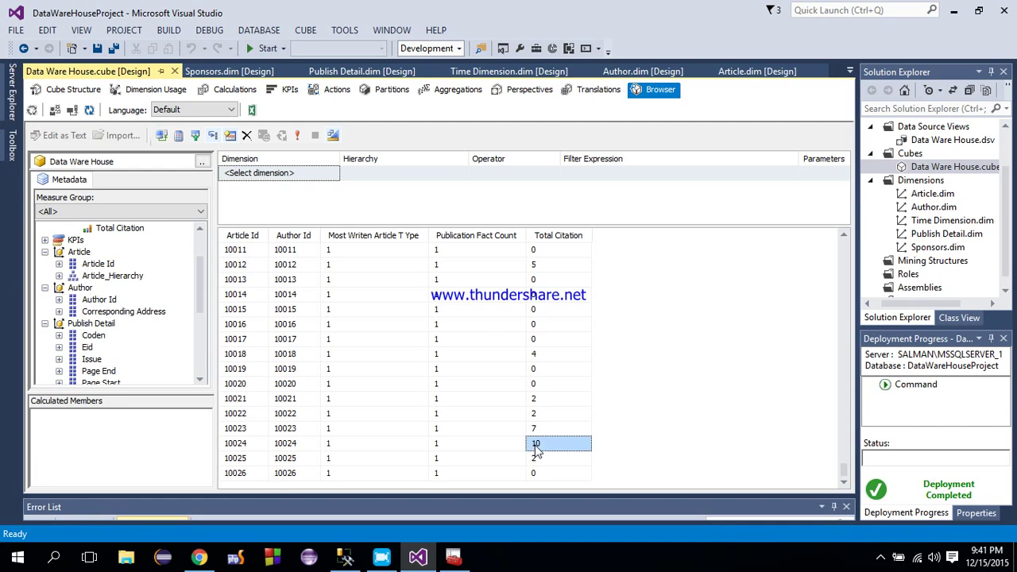
click(244, 447)
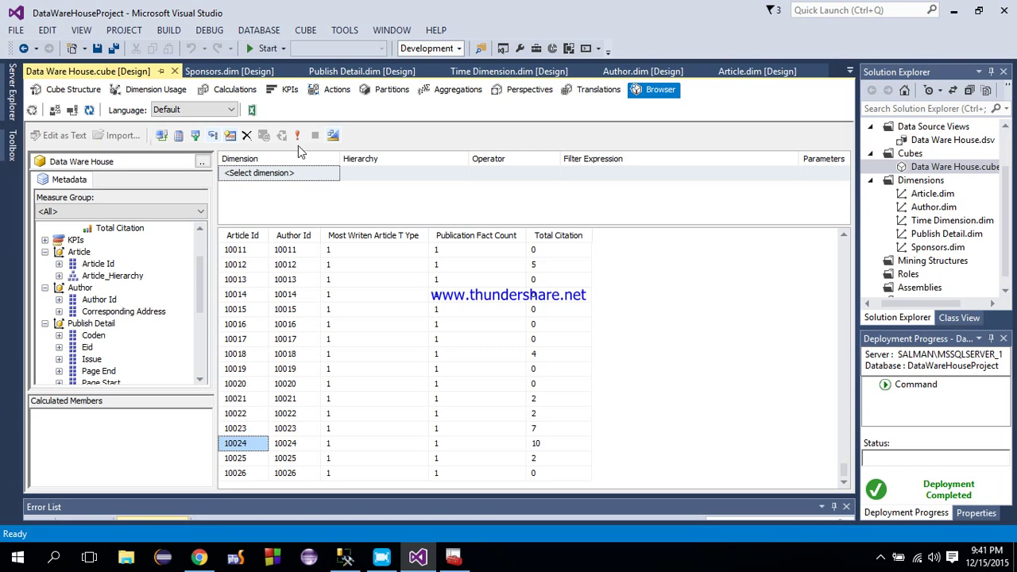
Analyze the cube in Excel, enable the blocked data connection and maximize the workbook window with the empty PivotTable.
click(251, 111)
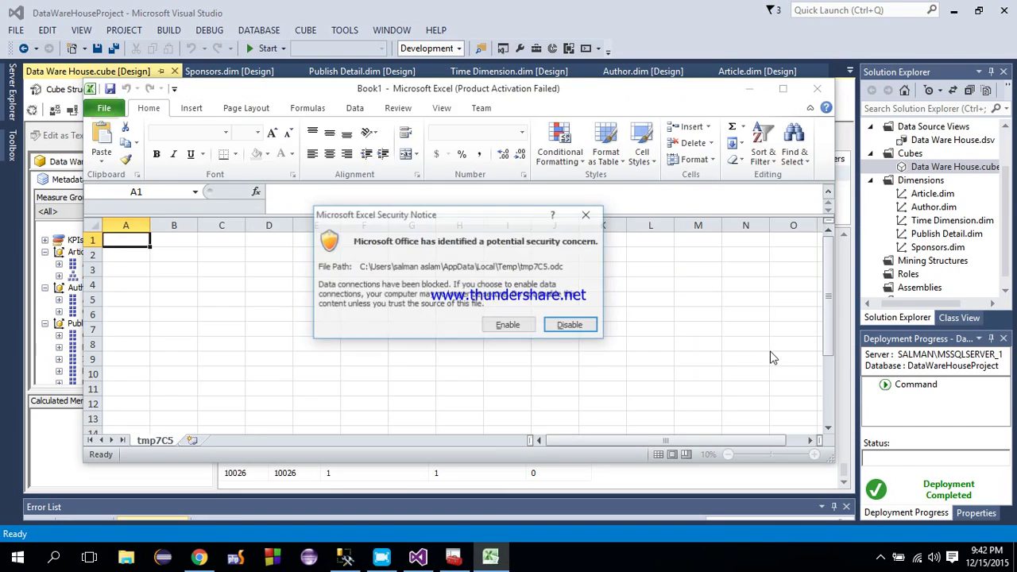
click(528, 325)
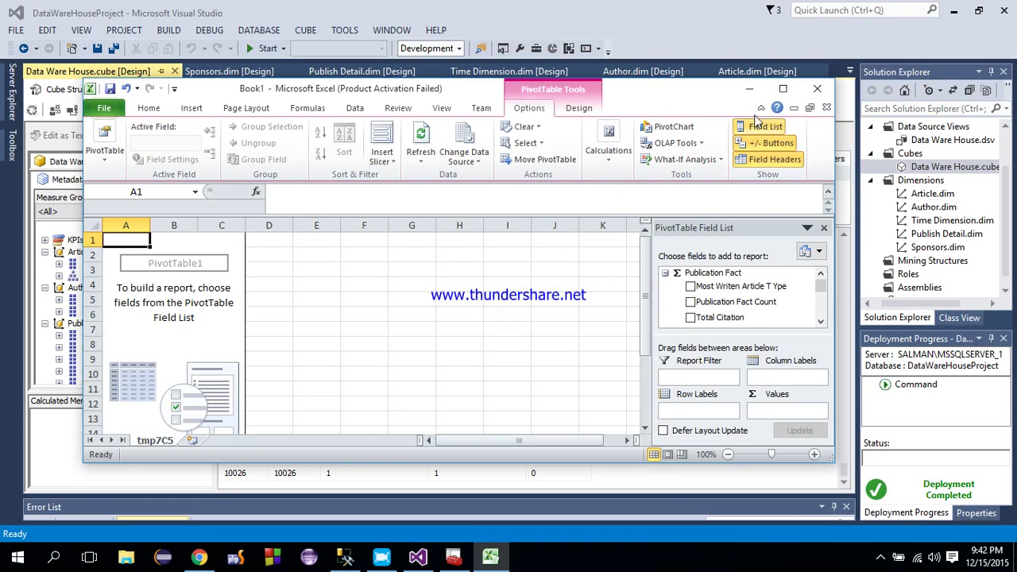
click(782, 88)
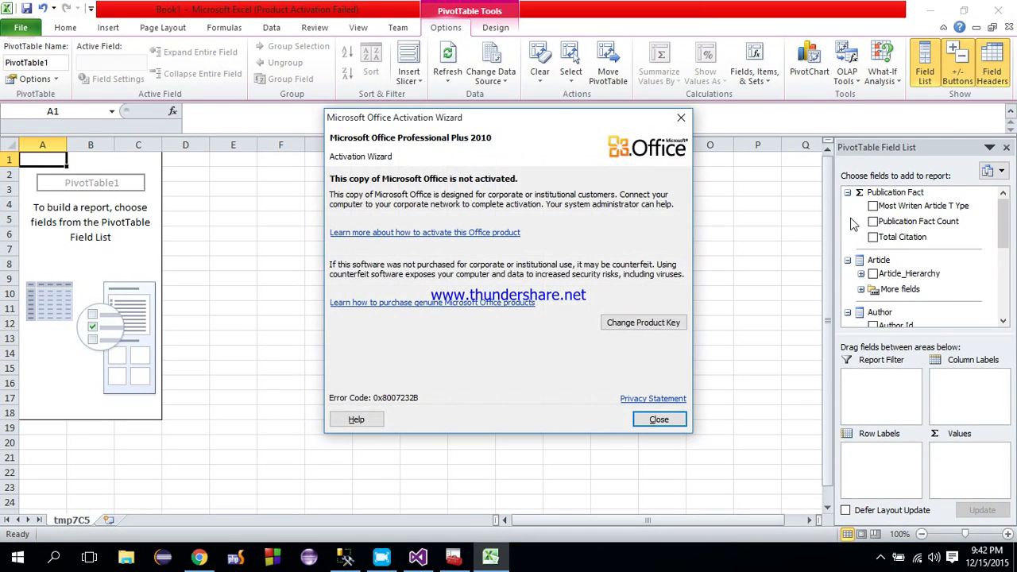
Dismiss the activation notice, add the three Publication Fact measures to the PivotTable values and list them by Article_Hierarchy in rows.
click(657, 420)
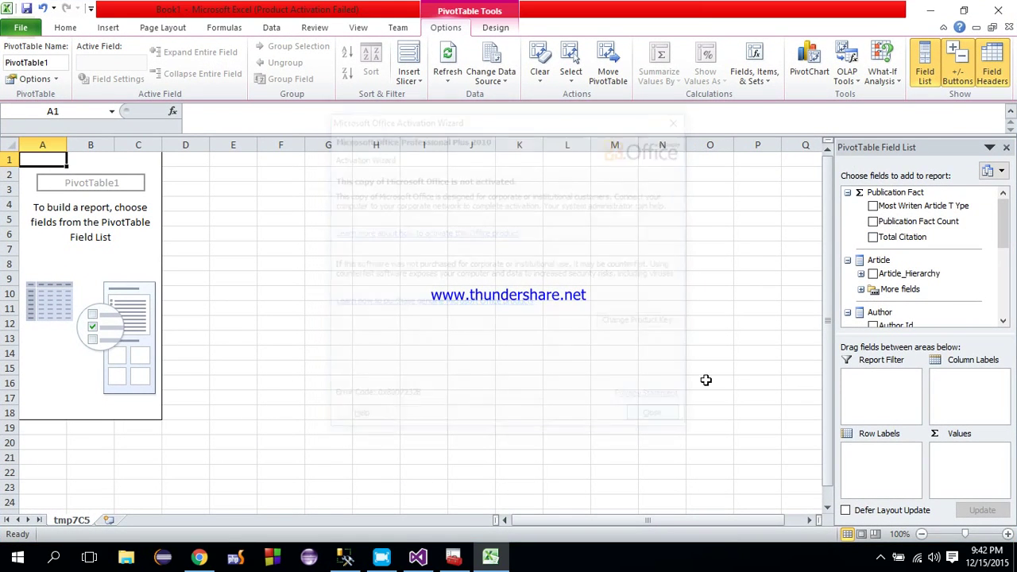
click(873, 206)
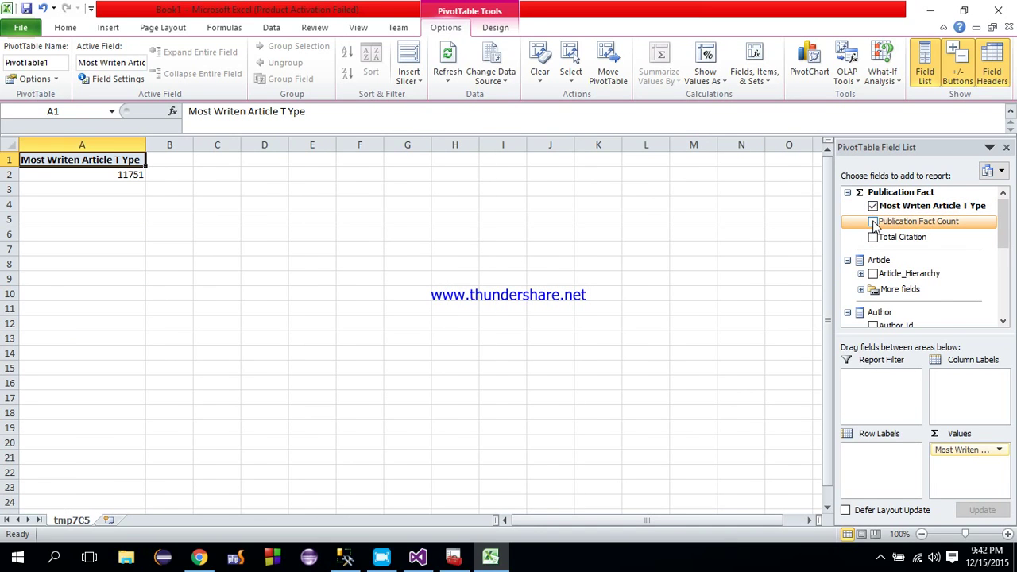
click(873, 221)
click(873, 237)
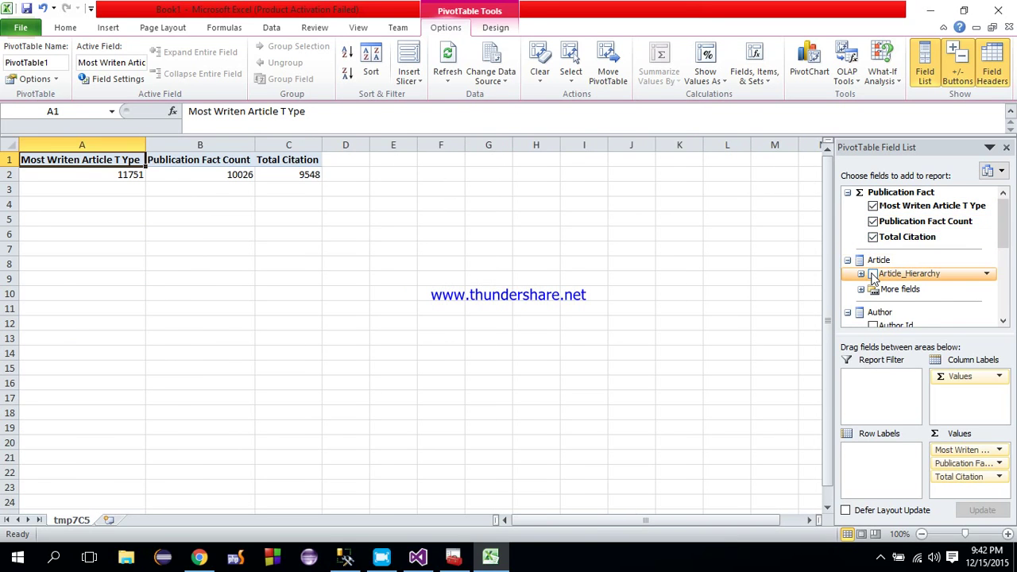
click(873, 274)
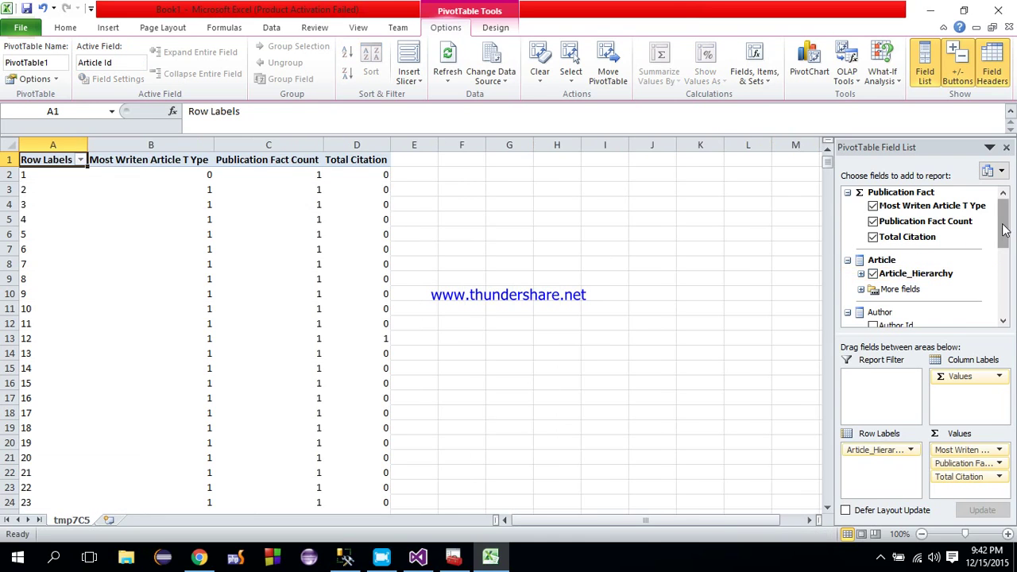
scroll(1003, 248, down, 1)
click(873, 282)
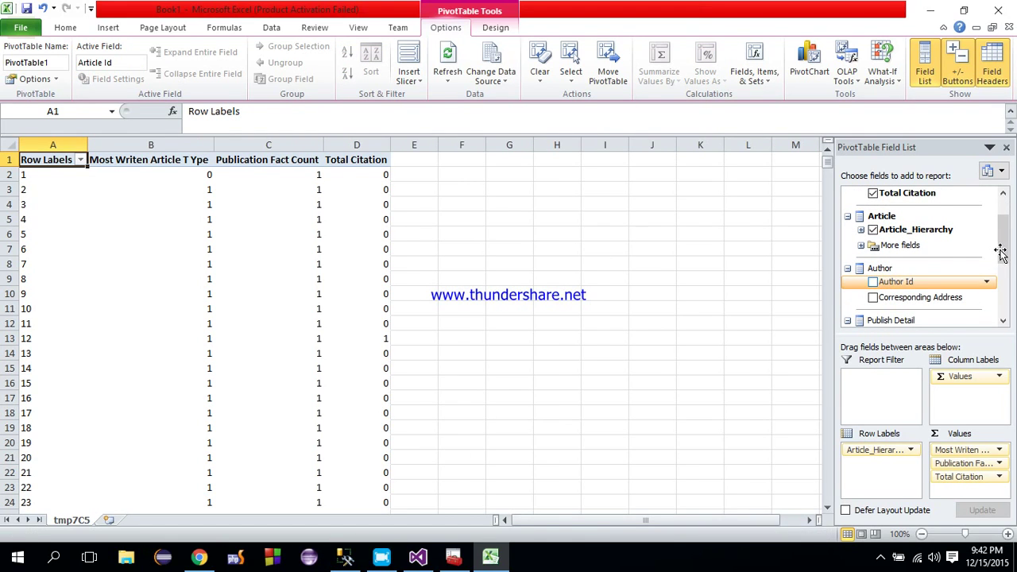
drag(1004, 254, 1011, 318)
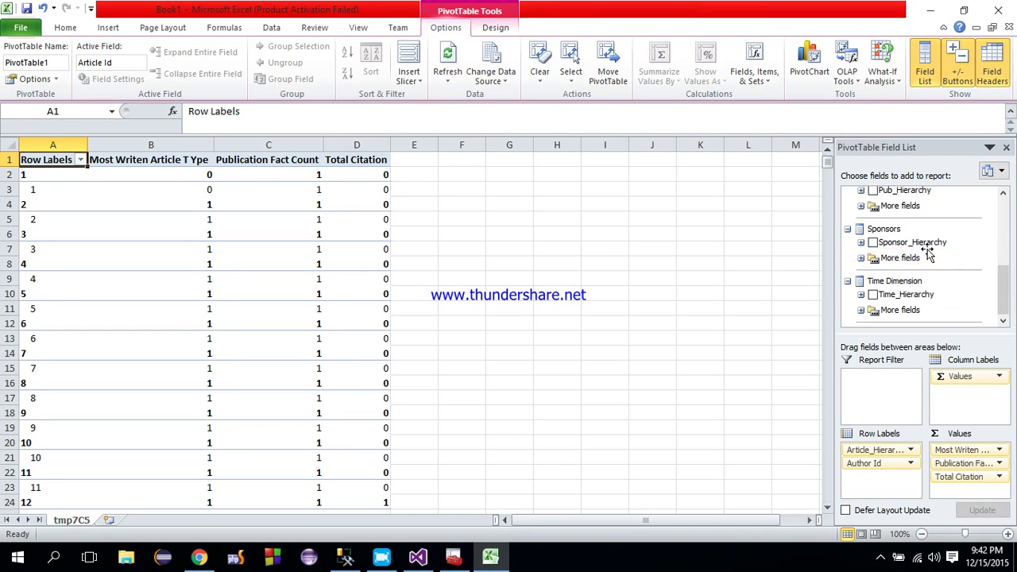
drag(1004, 306, 1004, 267)
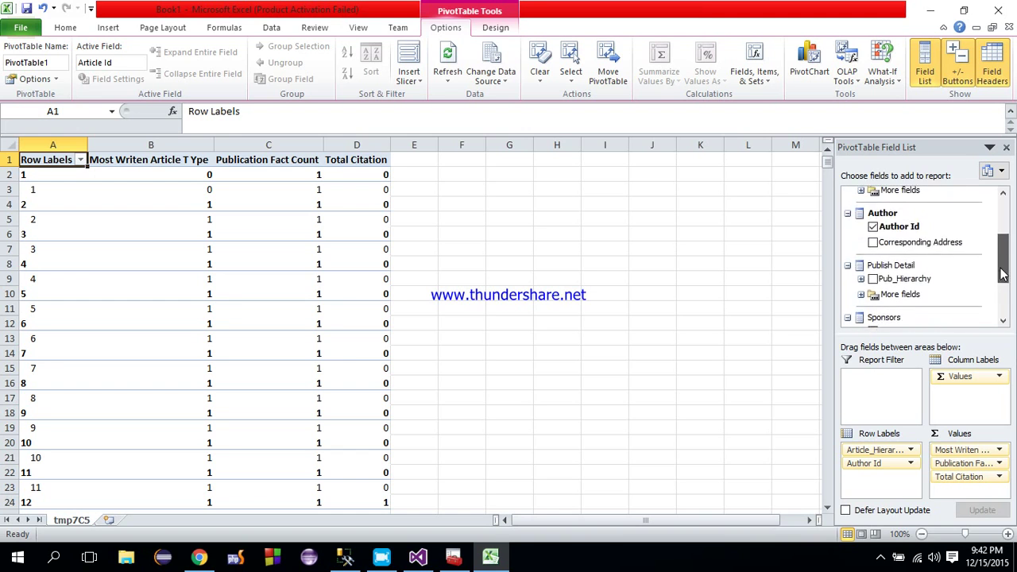
click(872, 244)
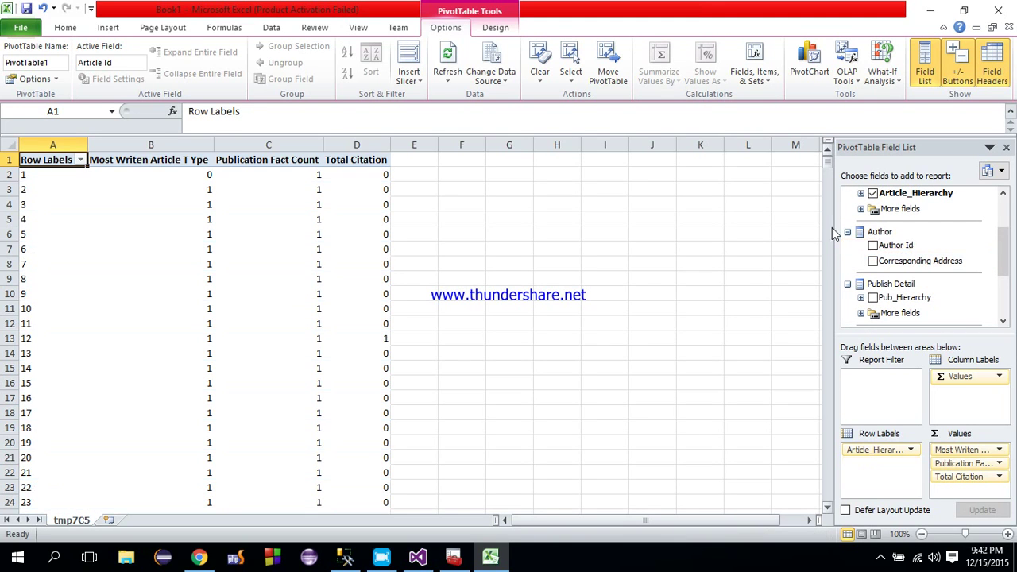
drag(1008, 274, 1005, 239)
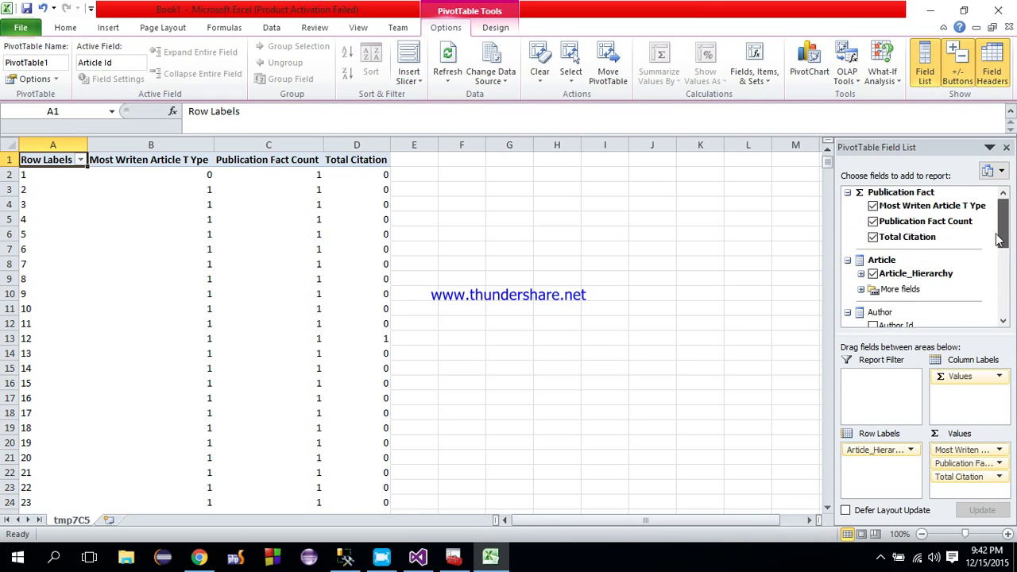
Insert a stacked cylinder column chart based on the PivotTable.
click(108, 27)
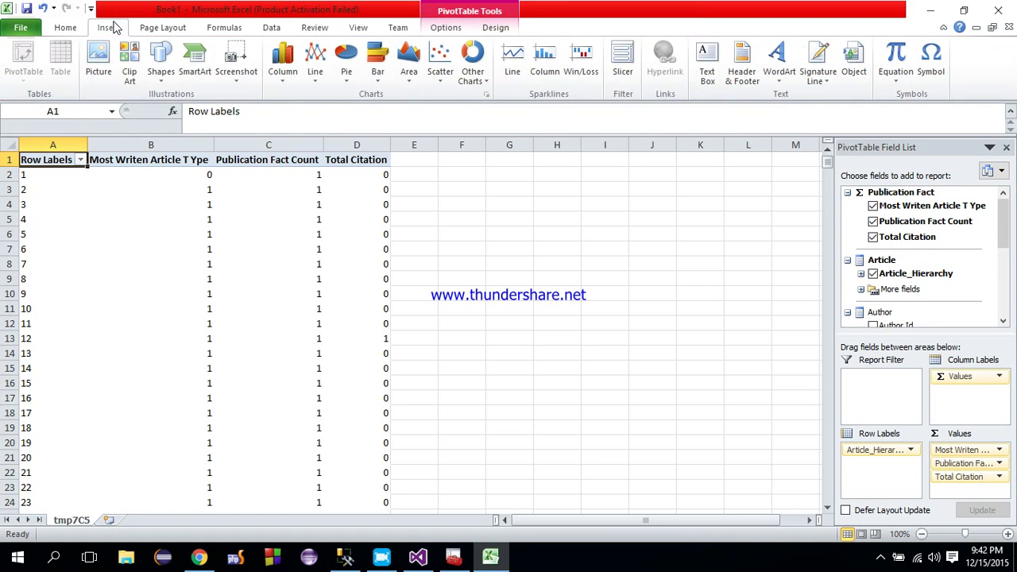
click(287, 82)
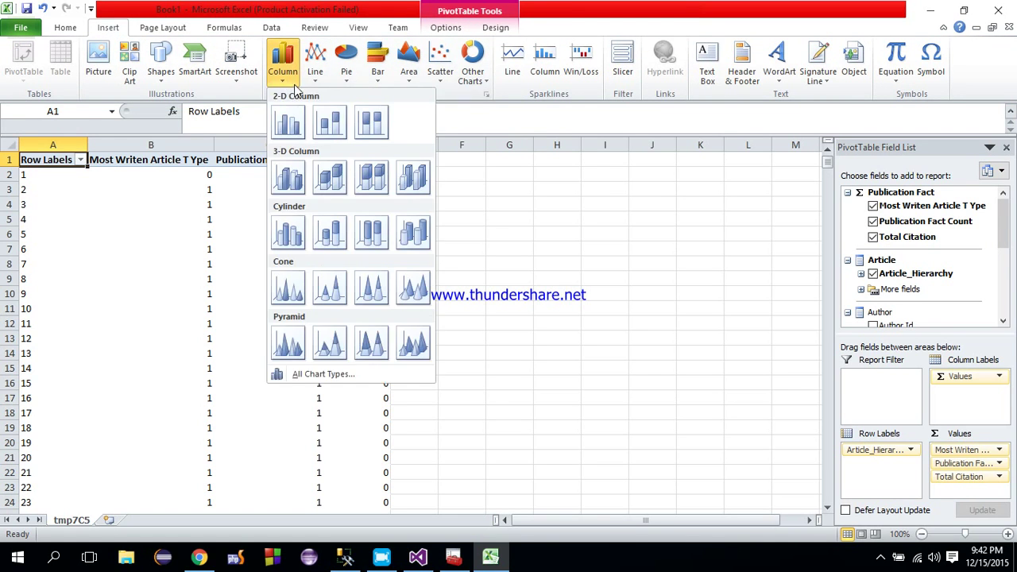
click(344, 220)
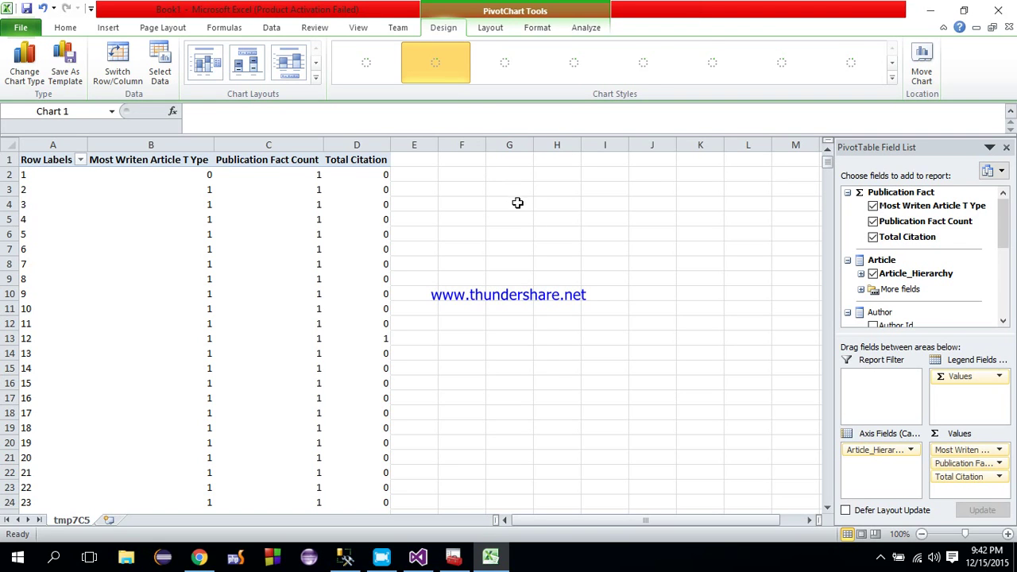
Switch to Visual Studio and review the Sponsors, Publish Detail, Time Dimension, Author and Article designs, ending at the Data Ware House cube.
mouse_move(452, 556)
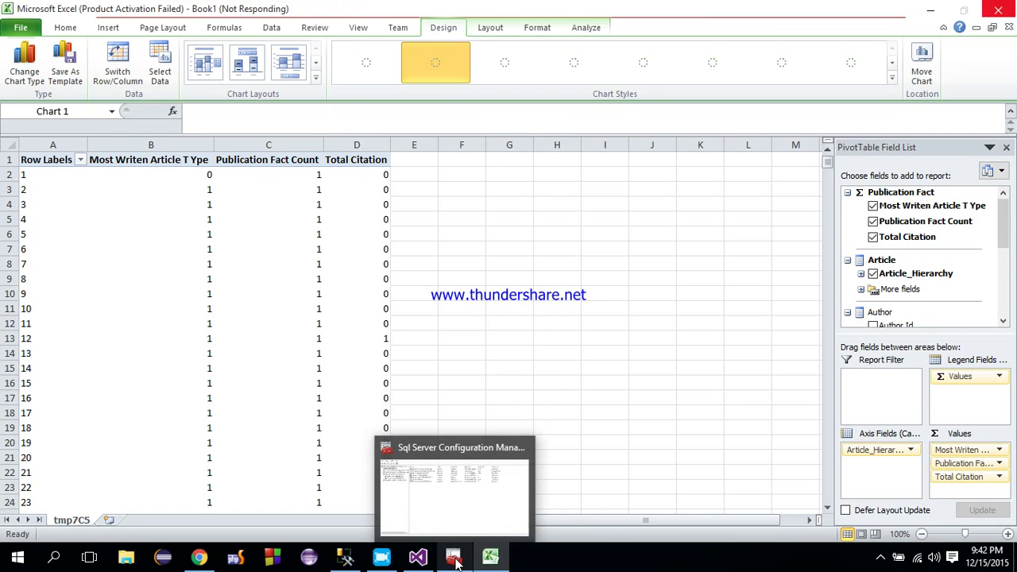
click(449, 553)
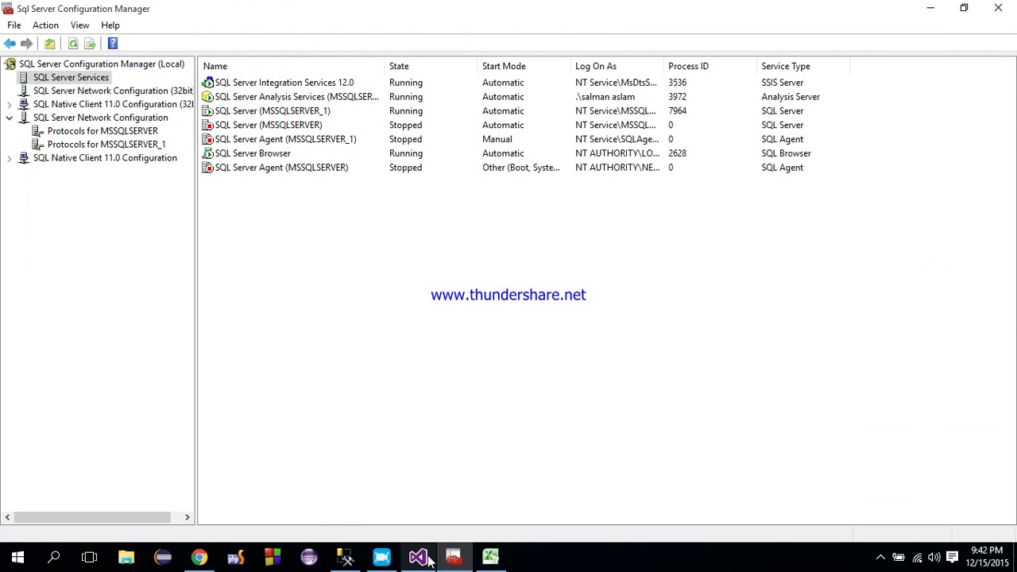
click(421, 558)
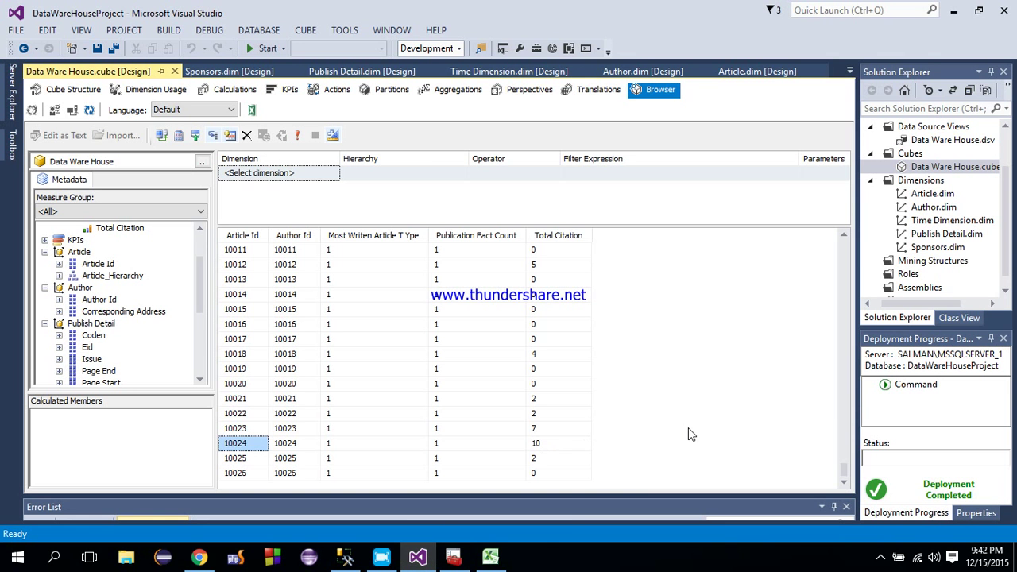
mouse_move(493, 566)
click(240, 70)
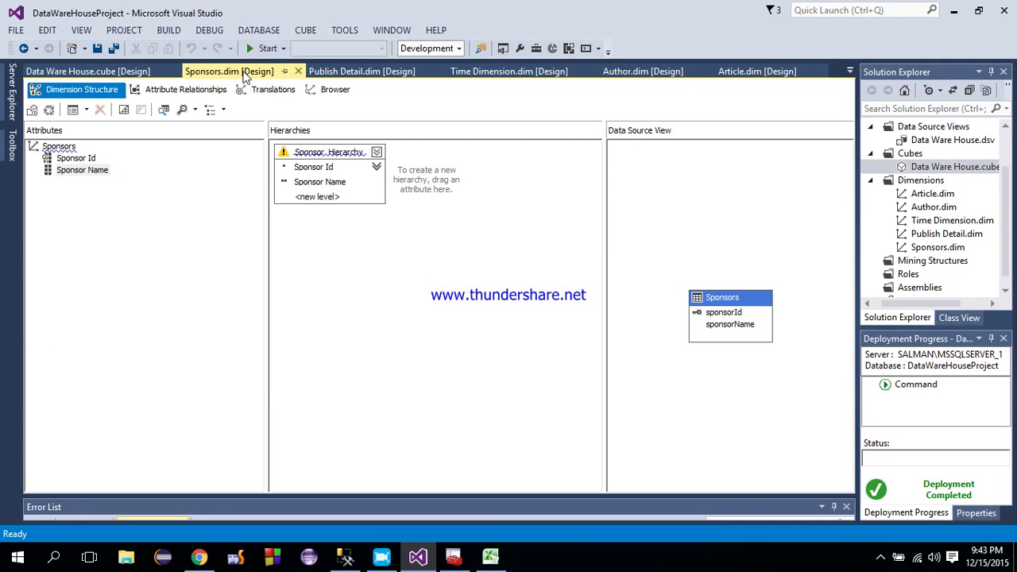
click(325, 72)
click(467, 71)
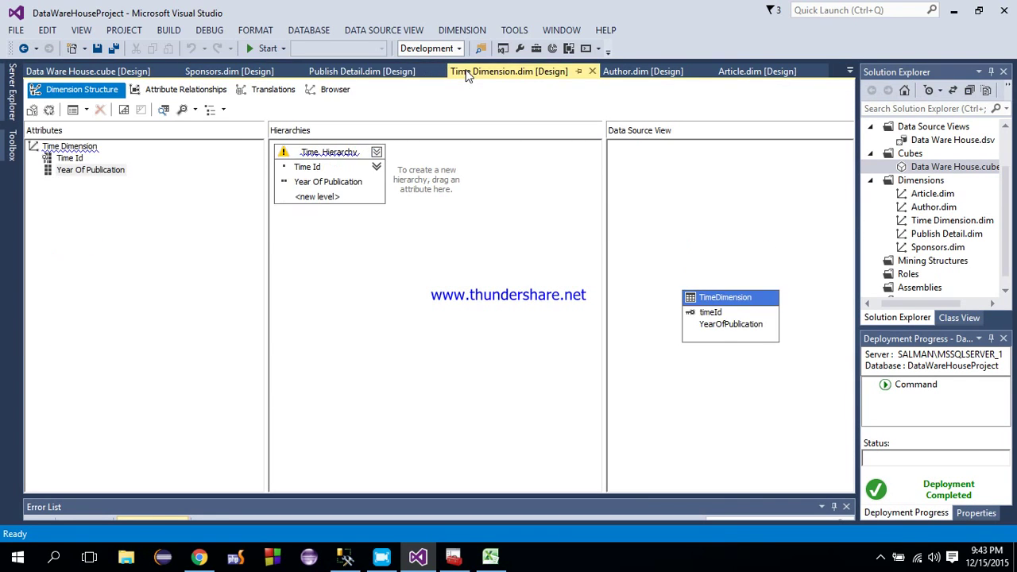
click(655, 70)
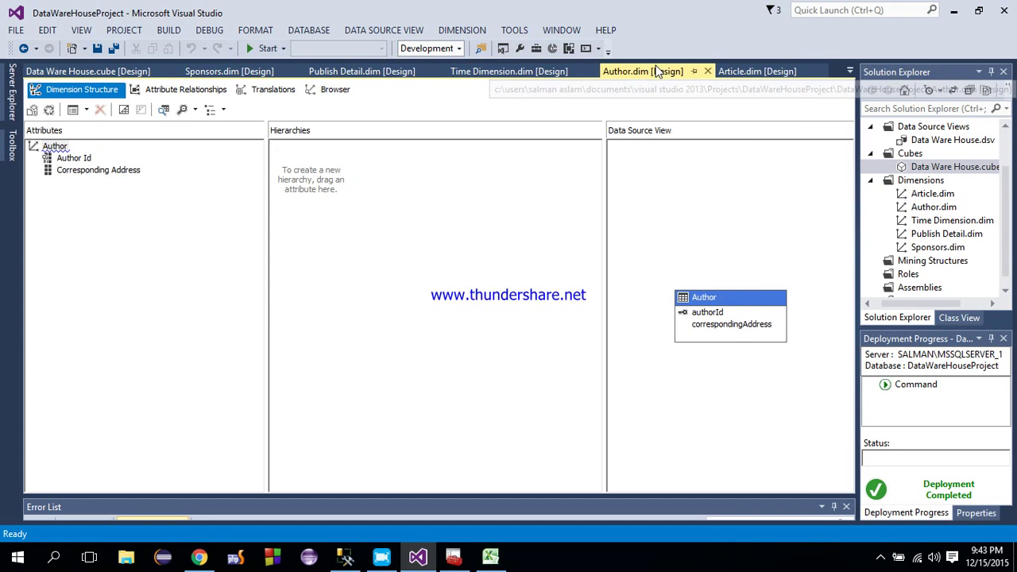
click(726, 71)
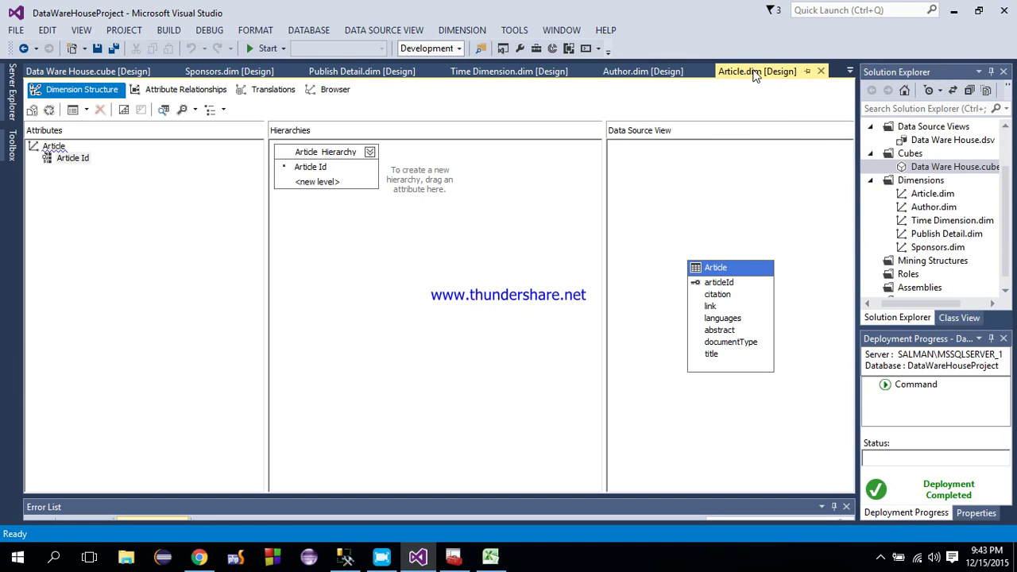
click(850, 70)
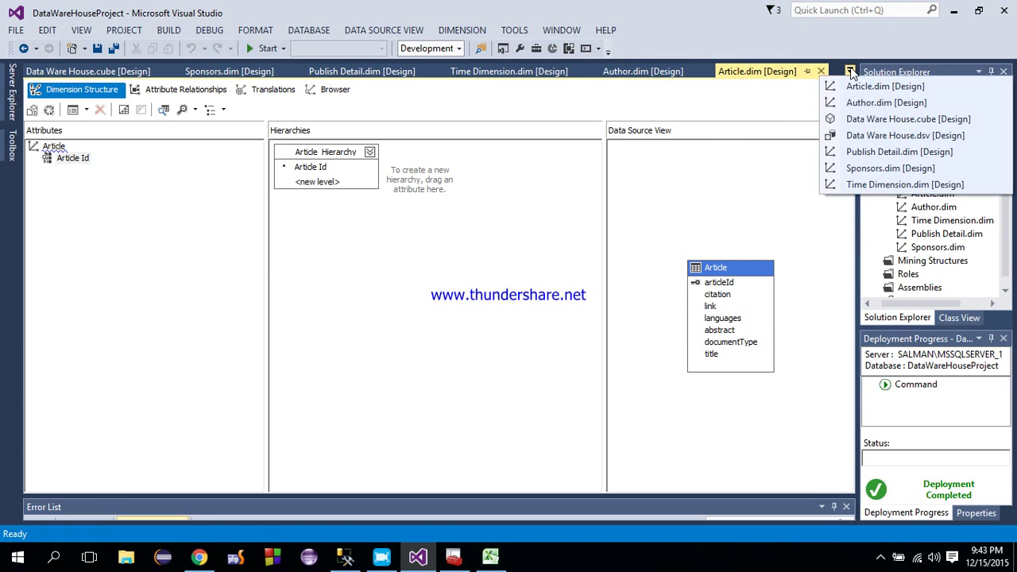
click(866, 152)
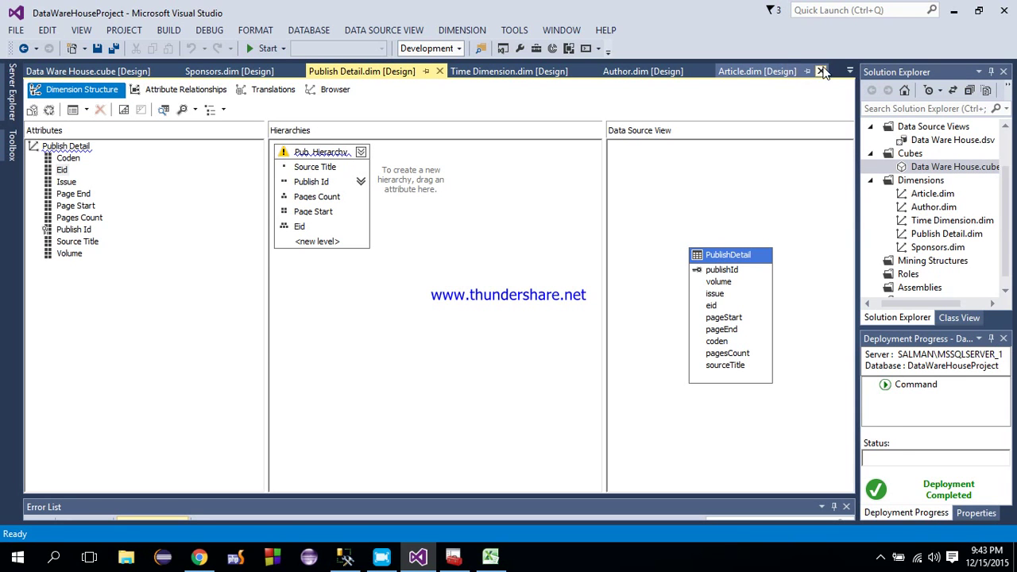
click(850, 70)
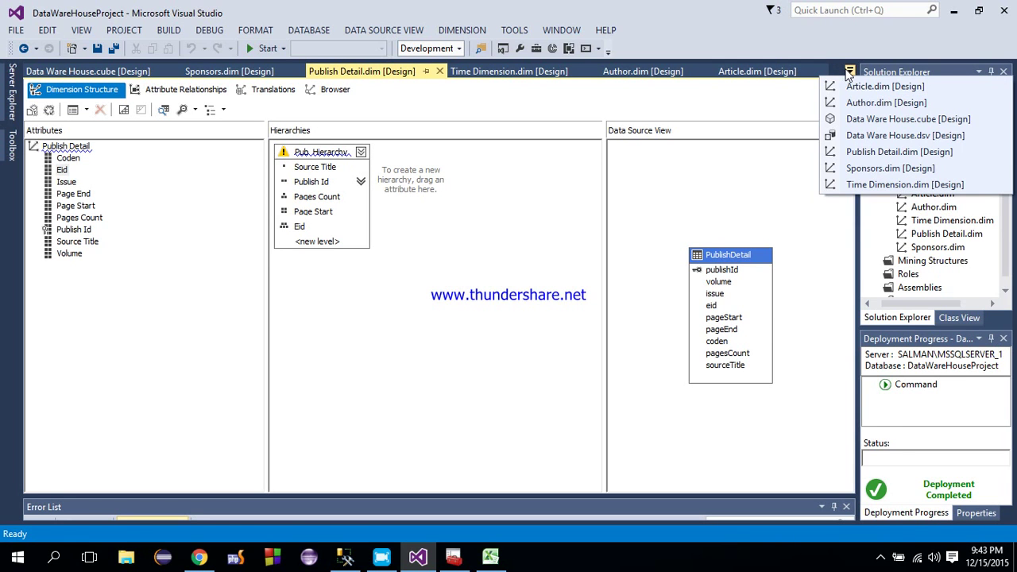
click(873, 121)
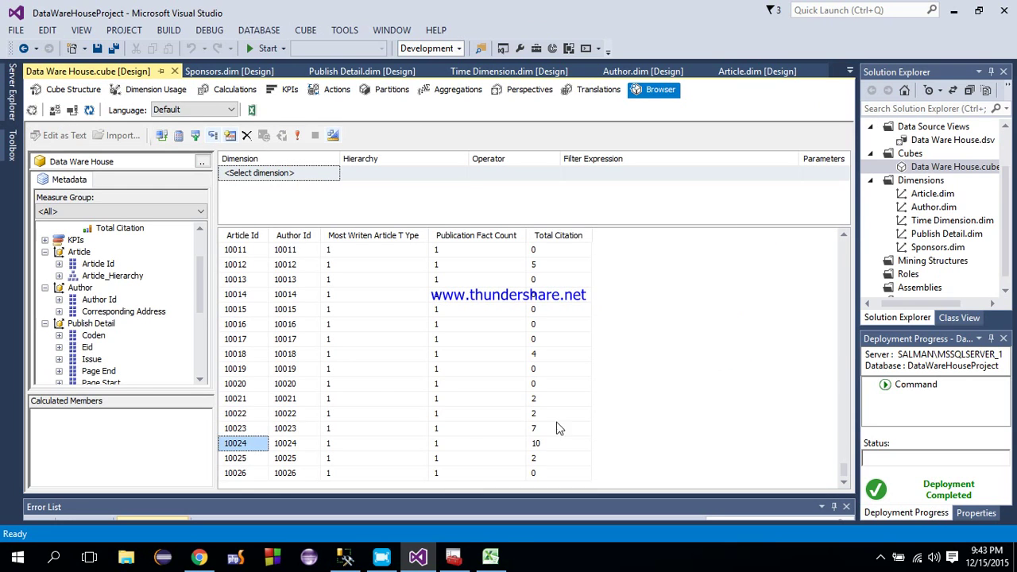
Return to Excel and look through the article IDs in the chart's Article_Hierarchy filter, leaving without changing the selection.
click(490, 556)
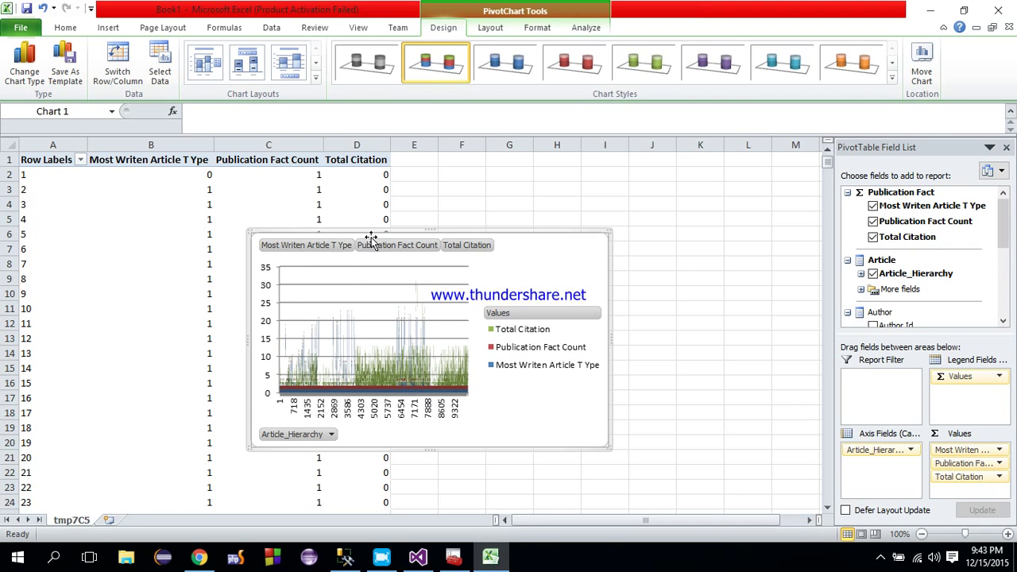
click(329, 435)
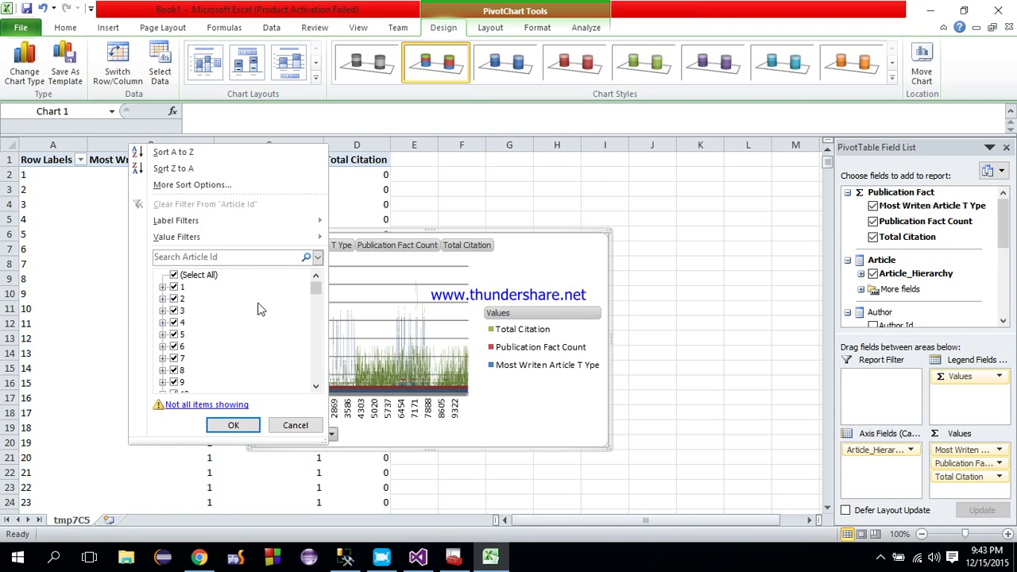
drag(312, 287, 315, 358)
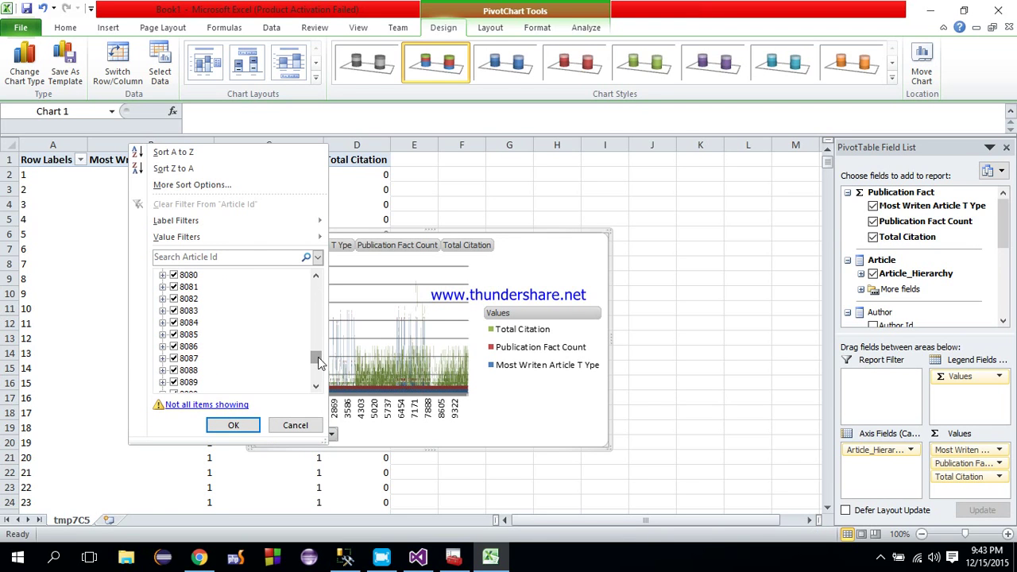
click(293, 425)
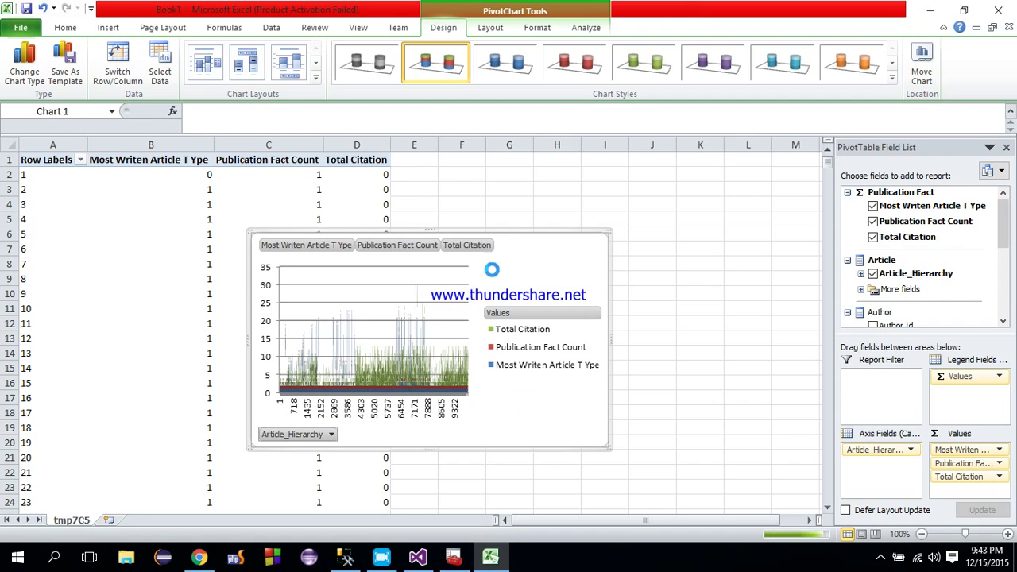
Move the PivotChart beside the PivotTable, over the empty columns from about E onward.
drag(516, 247, 678, 228)
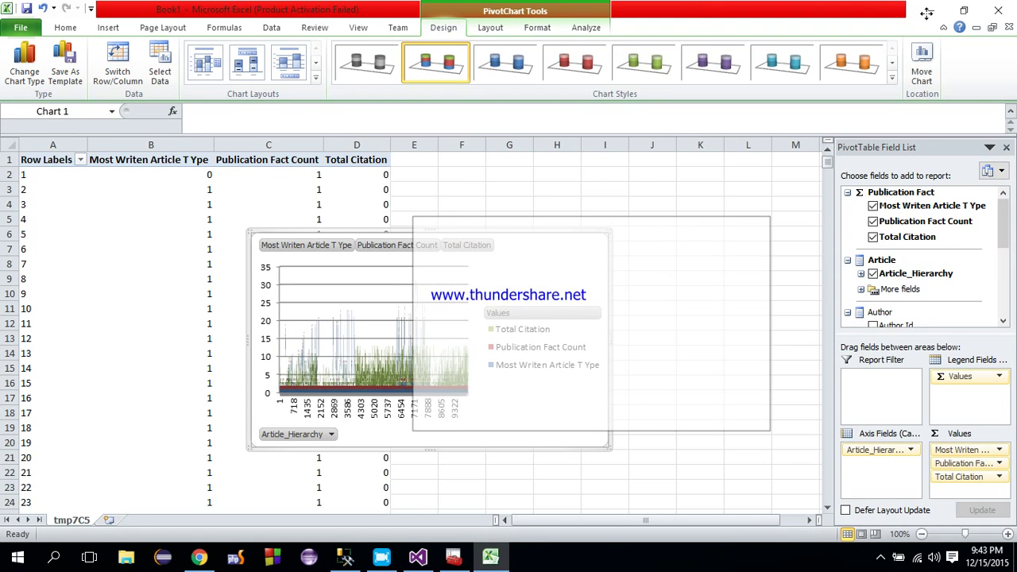
click(880, 556)
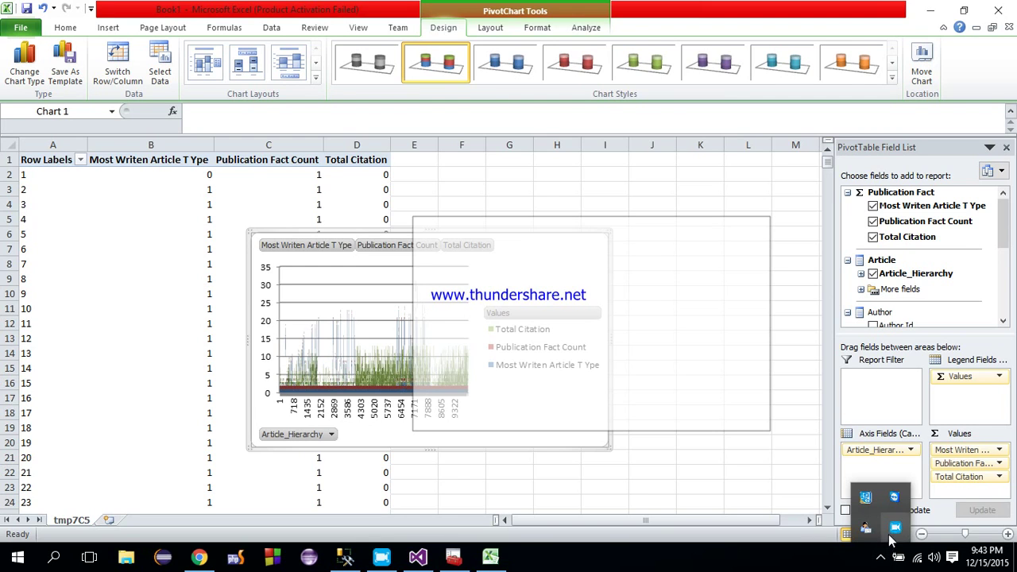